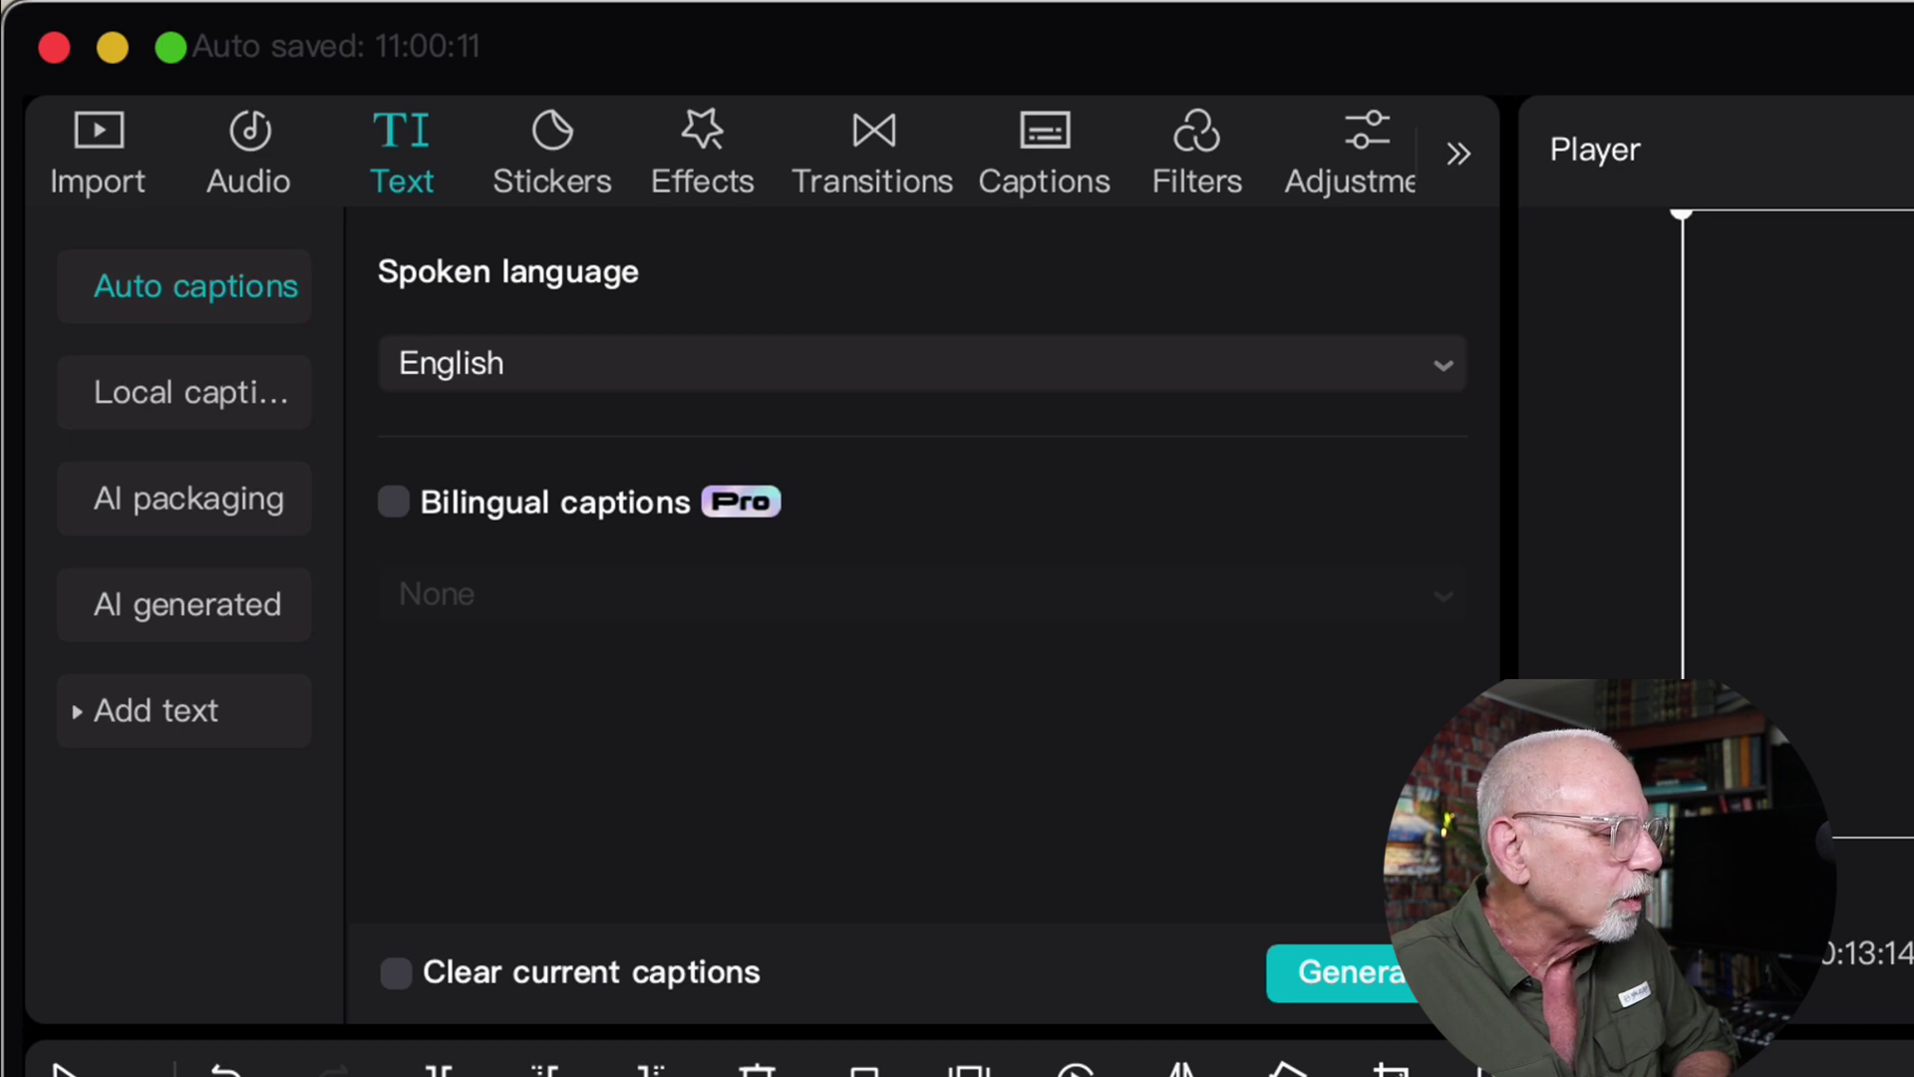
Try bilingual captions with Spanish (Latam) as the second language alongside English.
{"action": "left_click", "coordinate": [393, 503]}
{"action": "left_click", "coordinate": [893, 598]}
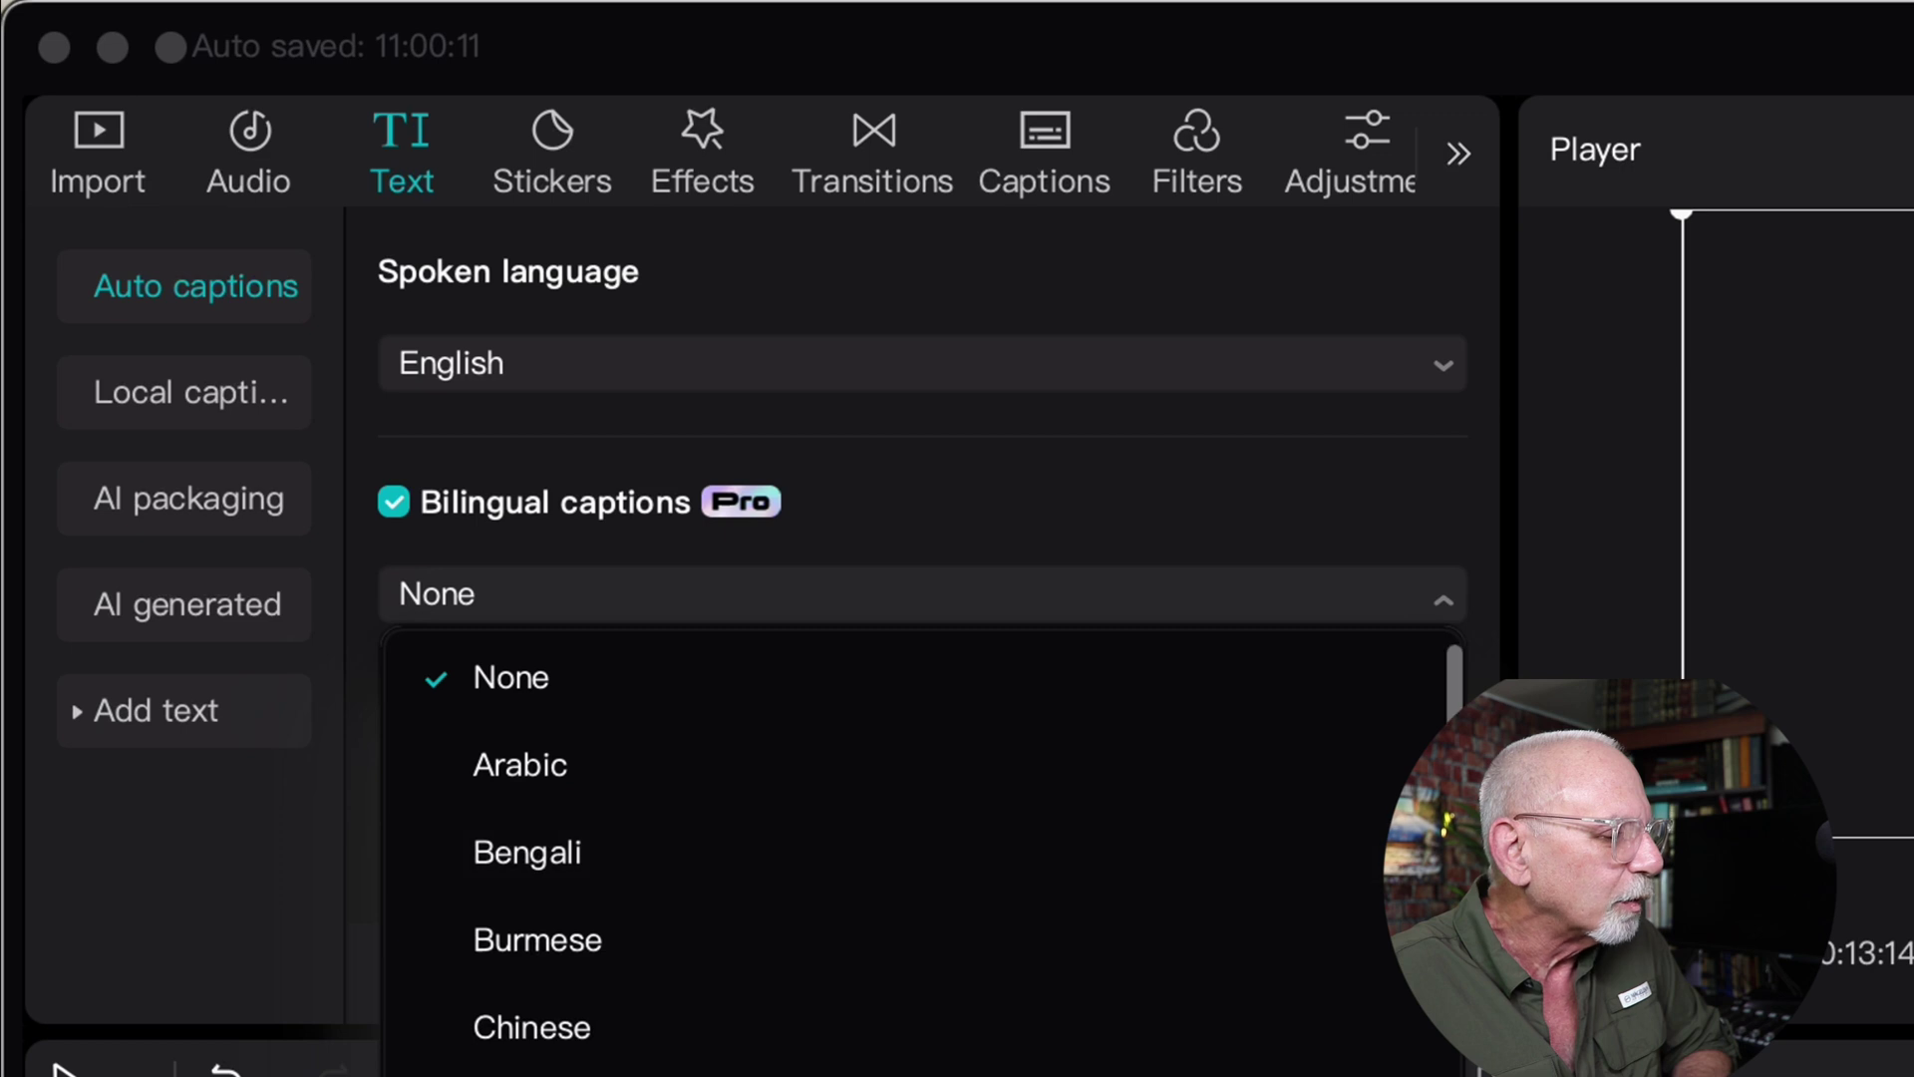
{"action": "scroll", "coordinate": [917, 847], "scroll_direction": "down", "scroll_amount": 15}
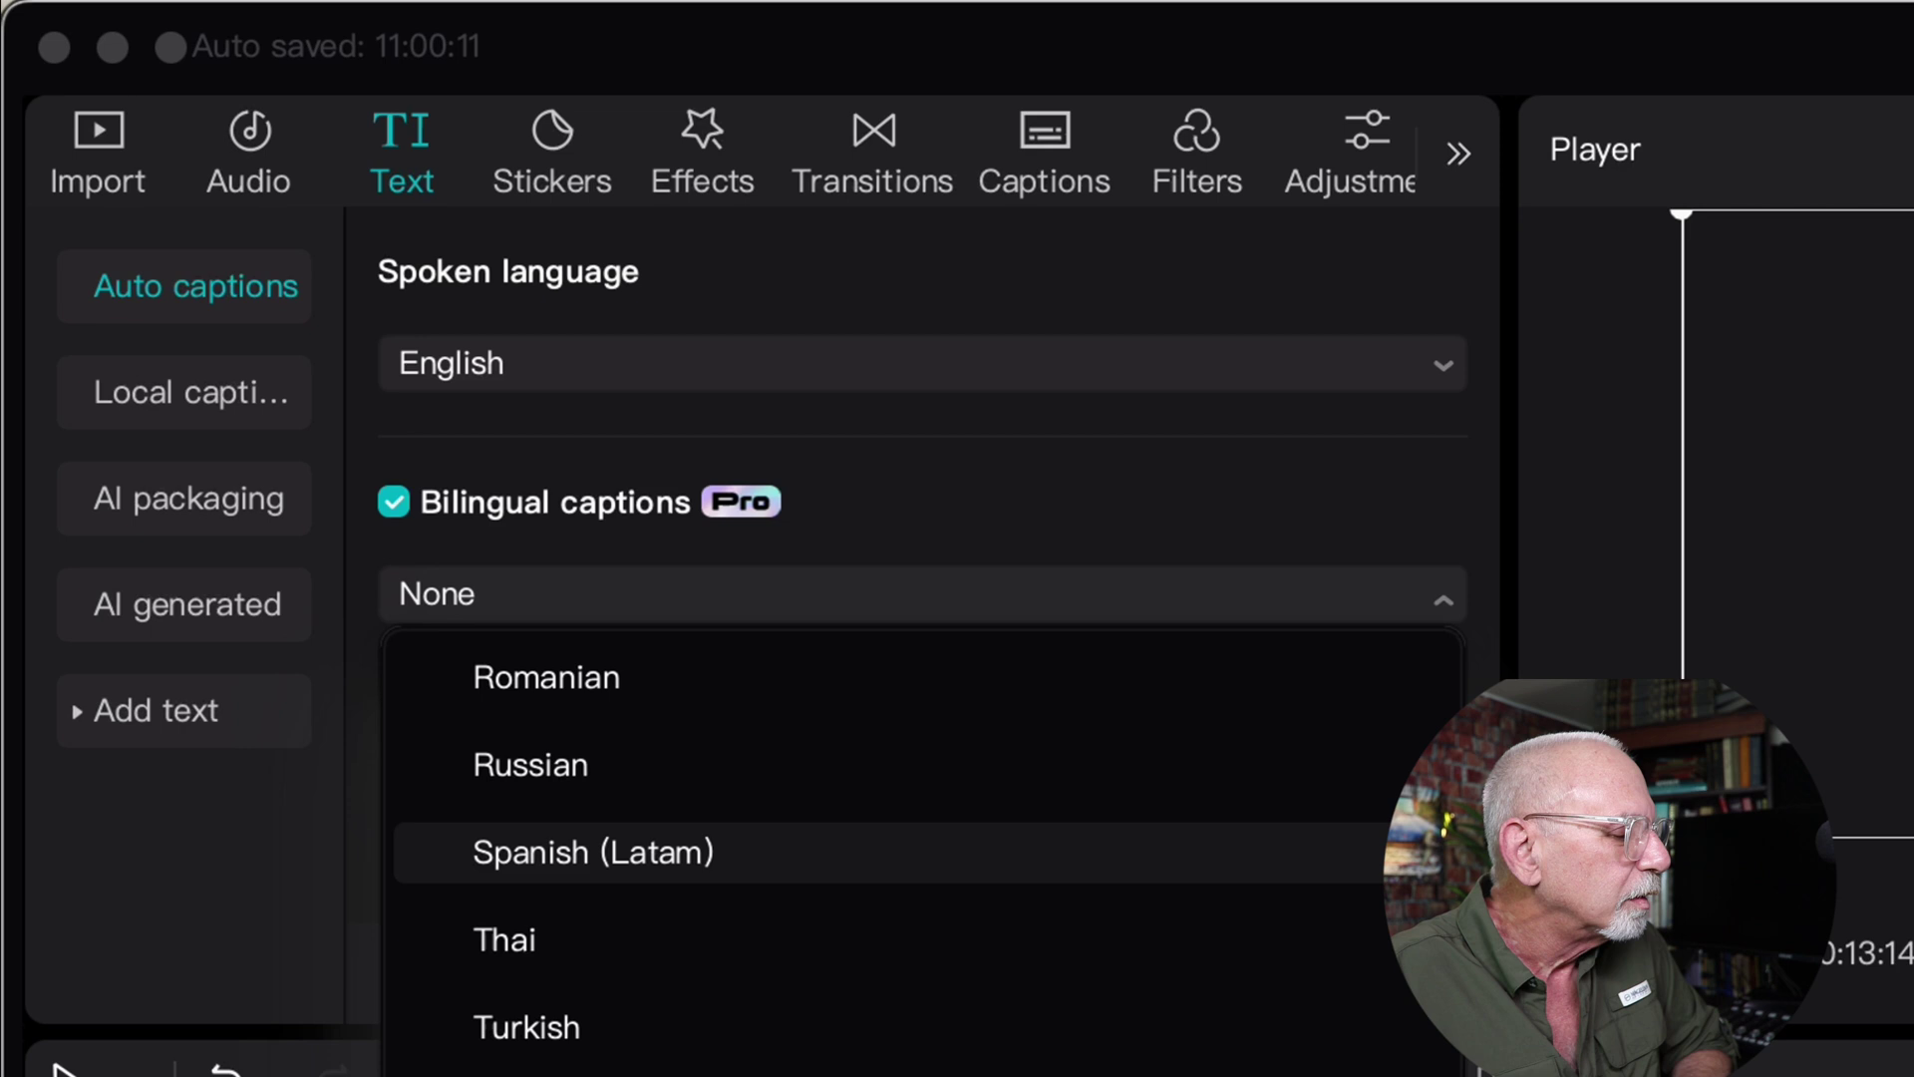
{"action": "left_click", "coordinate": [630, 854]}
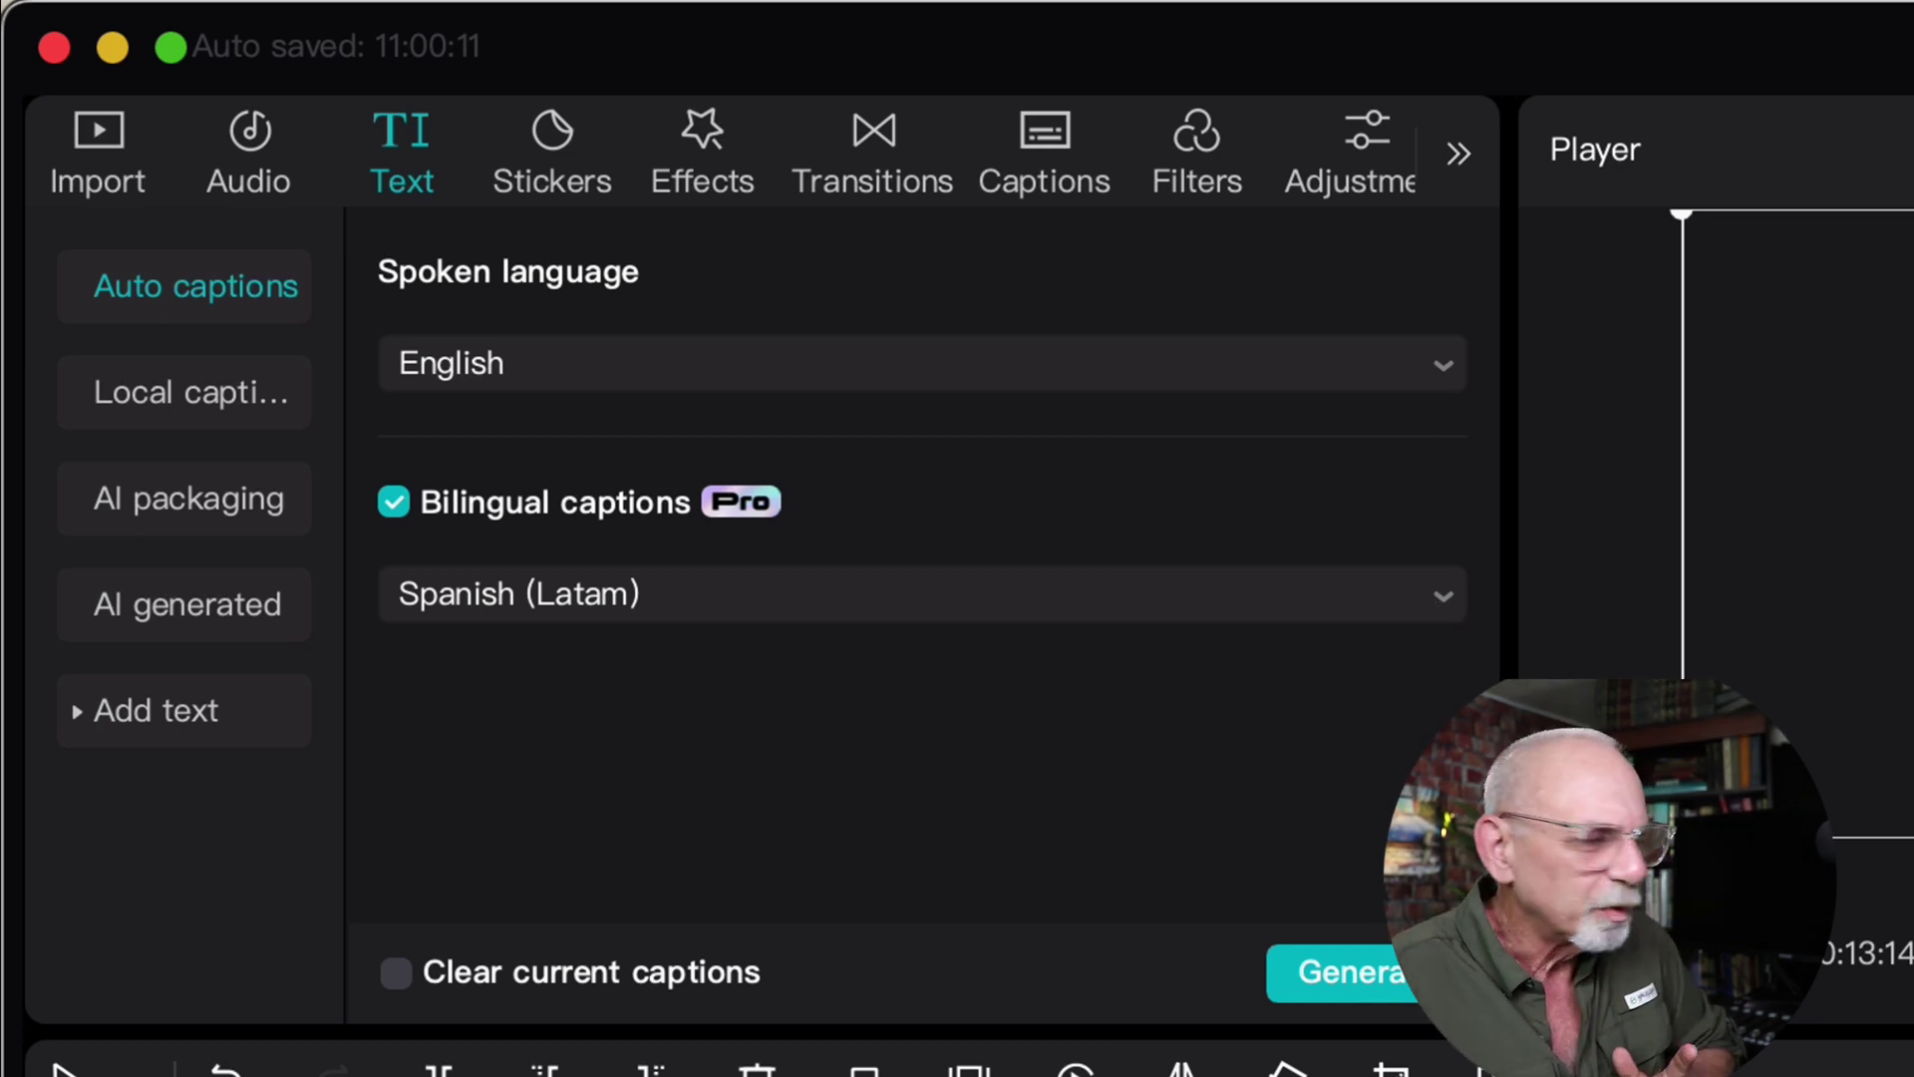
{"action": "left_click", "coordinate": [1442, 603]}
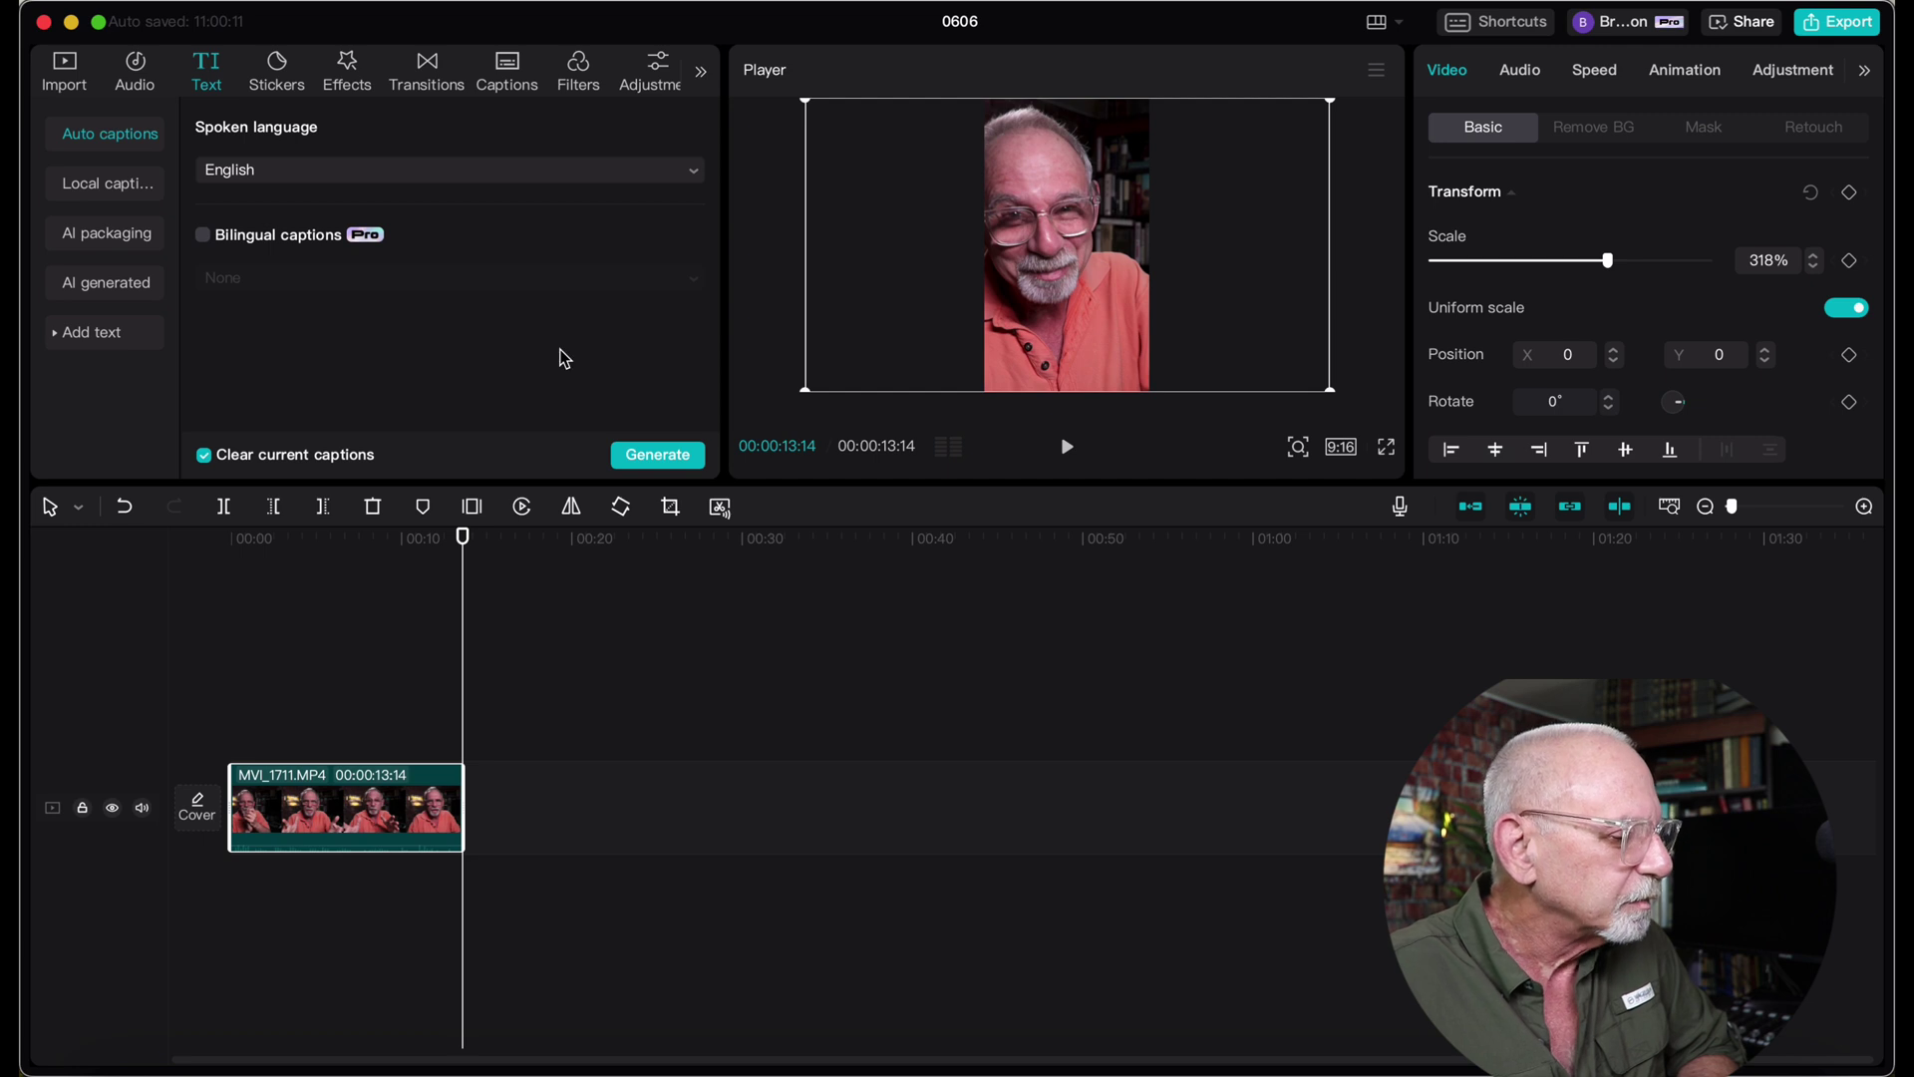
Generate English auto captions for the clip with current captions cleared, and play them back from the beginning.
{"action": "left_click", "coordinate": [643, 456]}
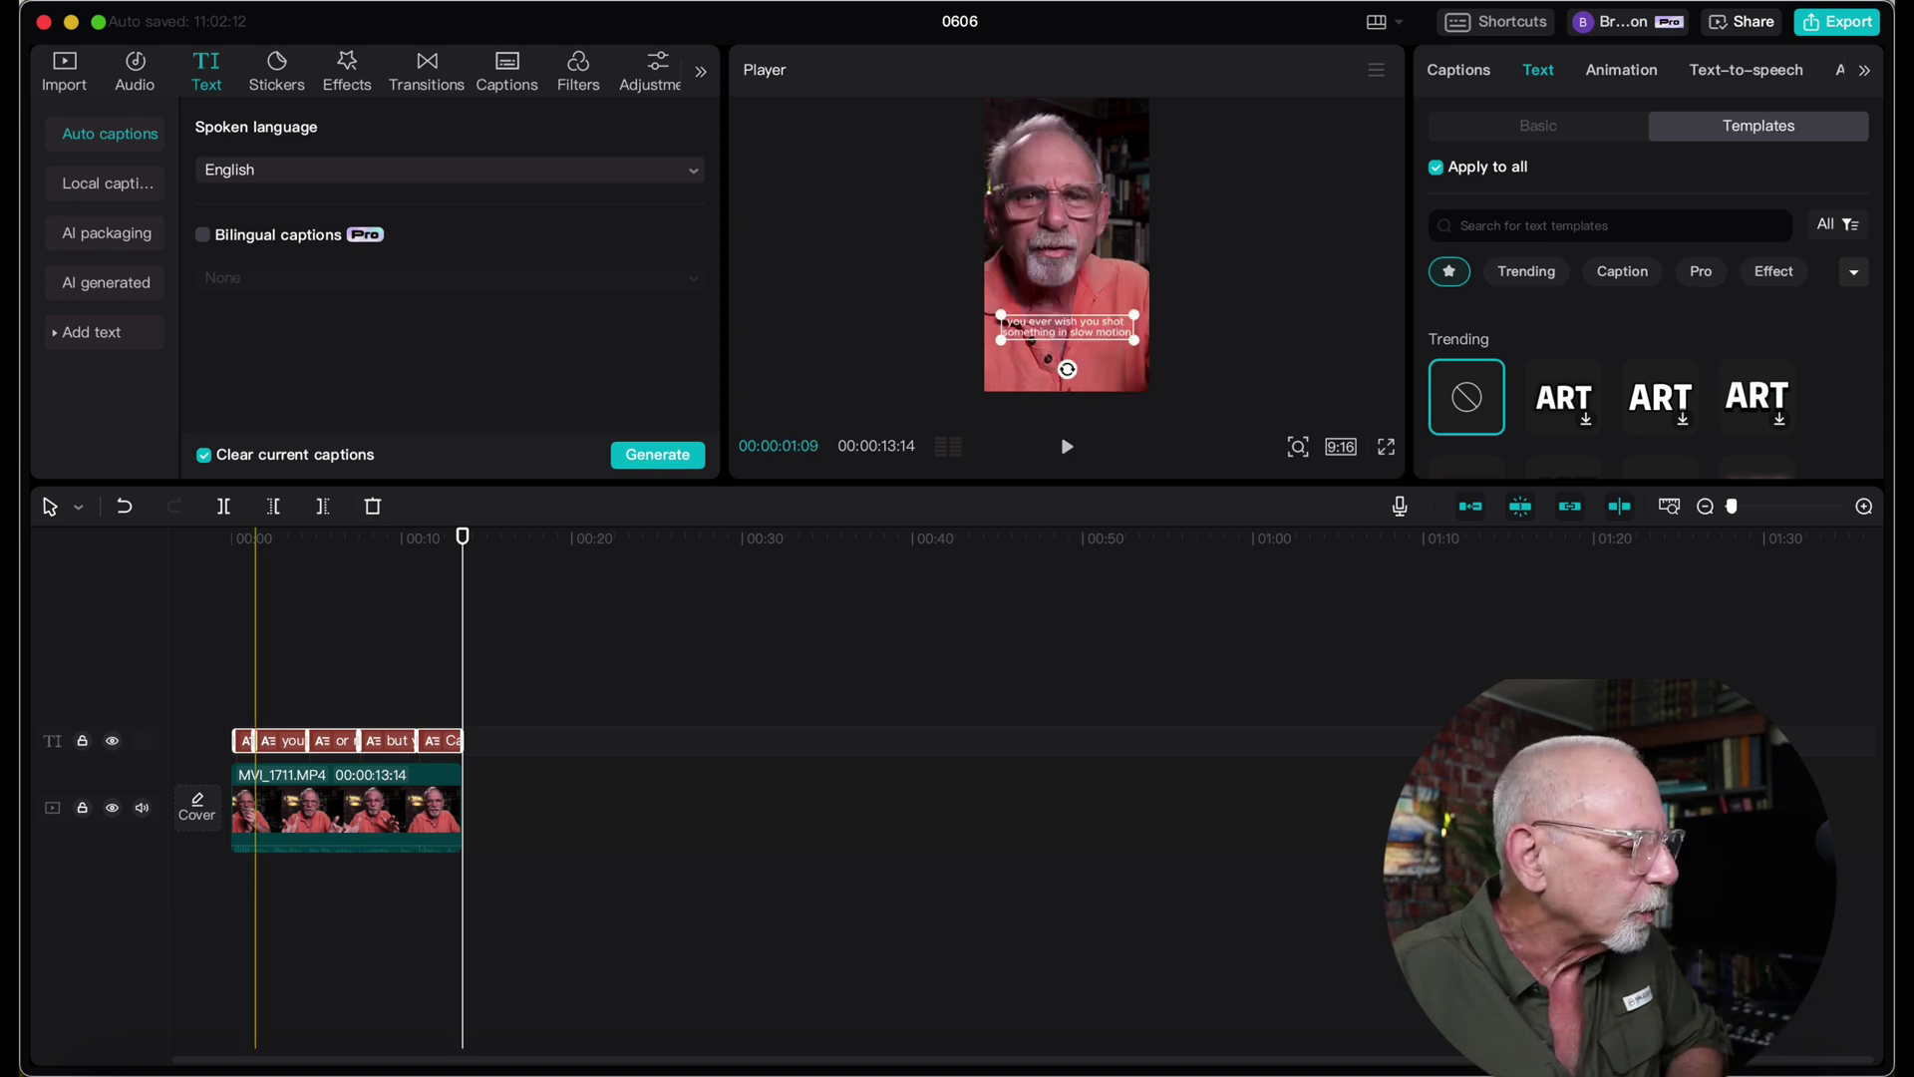
{"action": "left_click", "coordinate": [221, 650]}
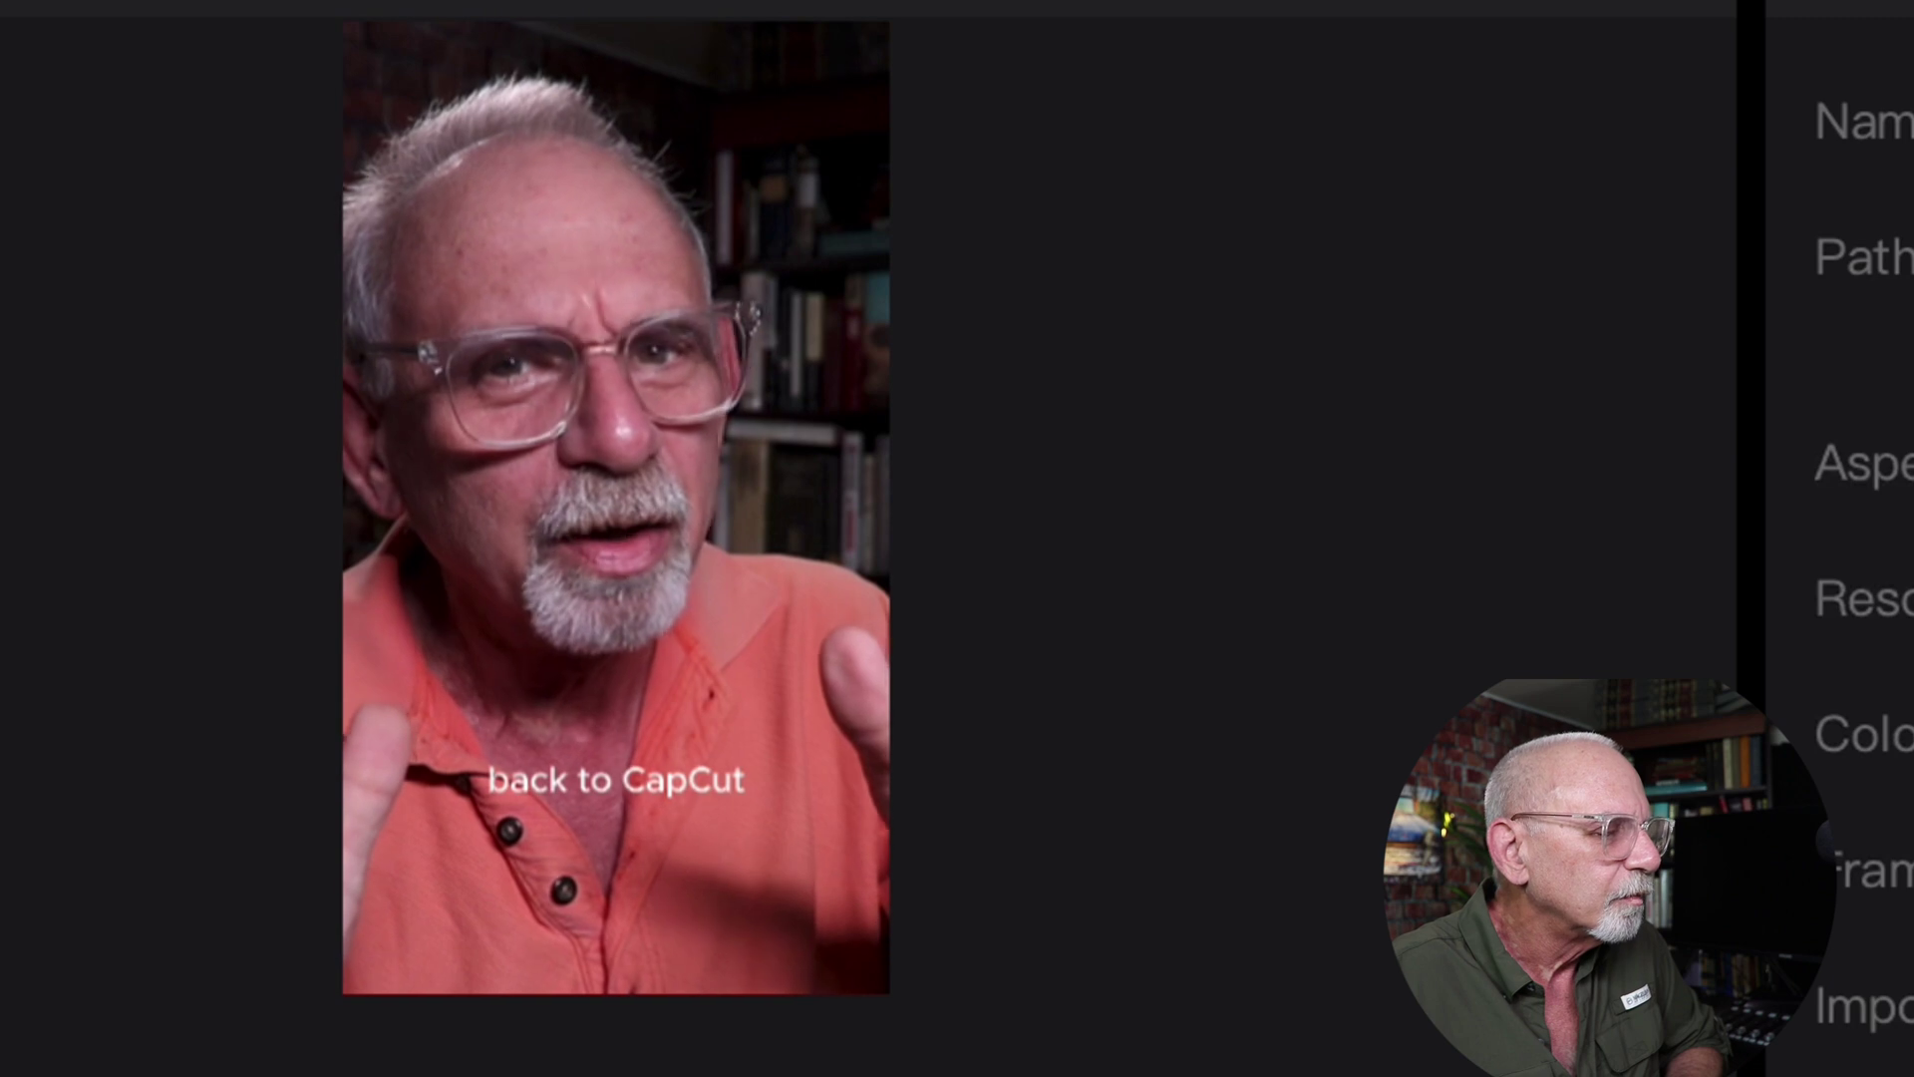
{"action": "key", "text": "space"}
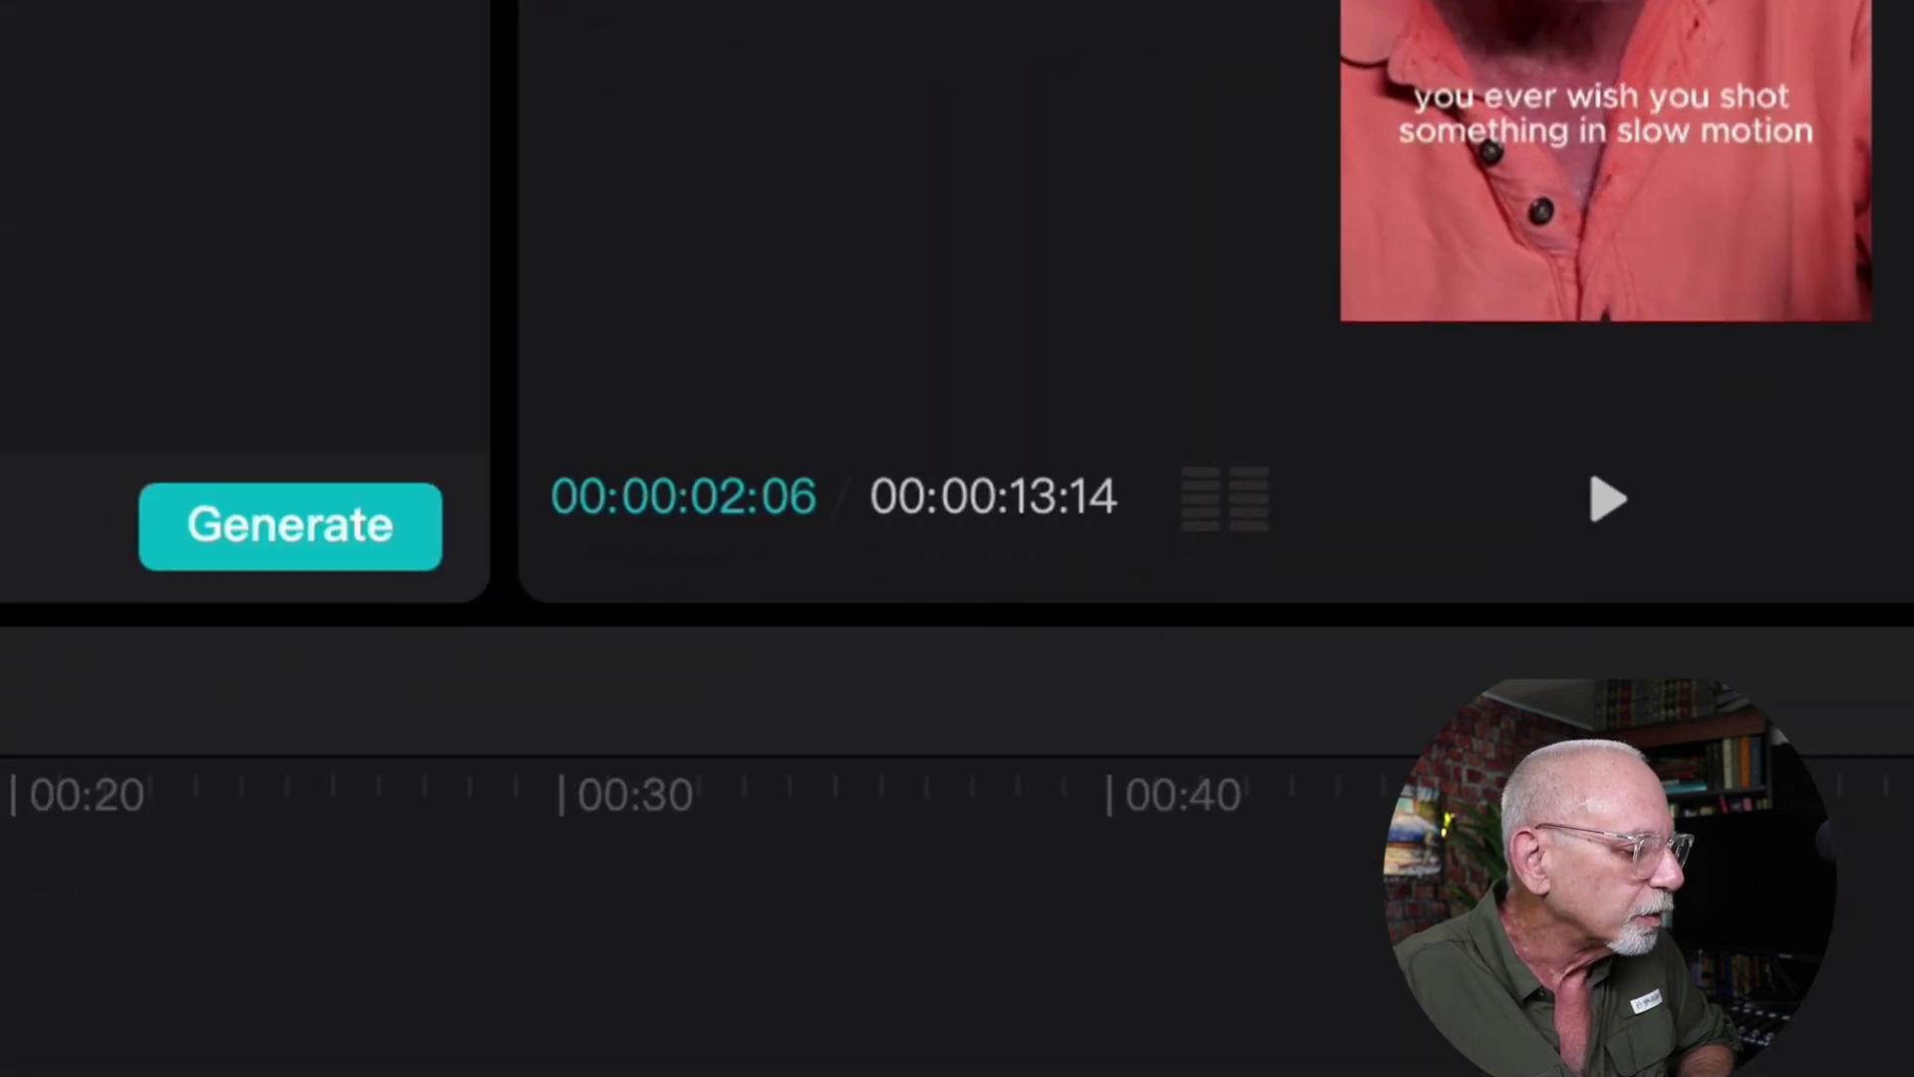
{"action": "left_click", "coordinate": [199, 633]}
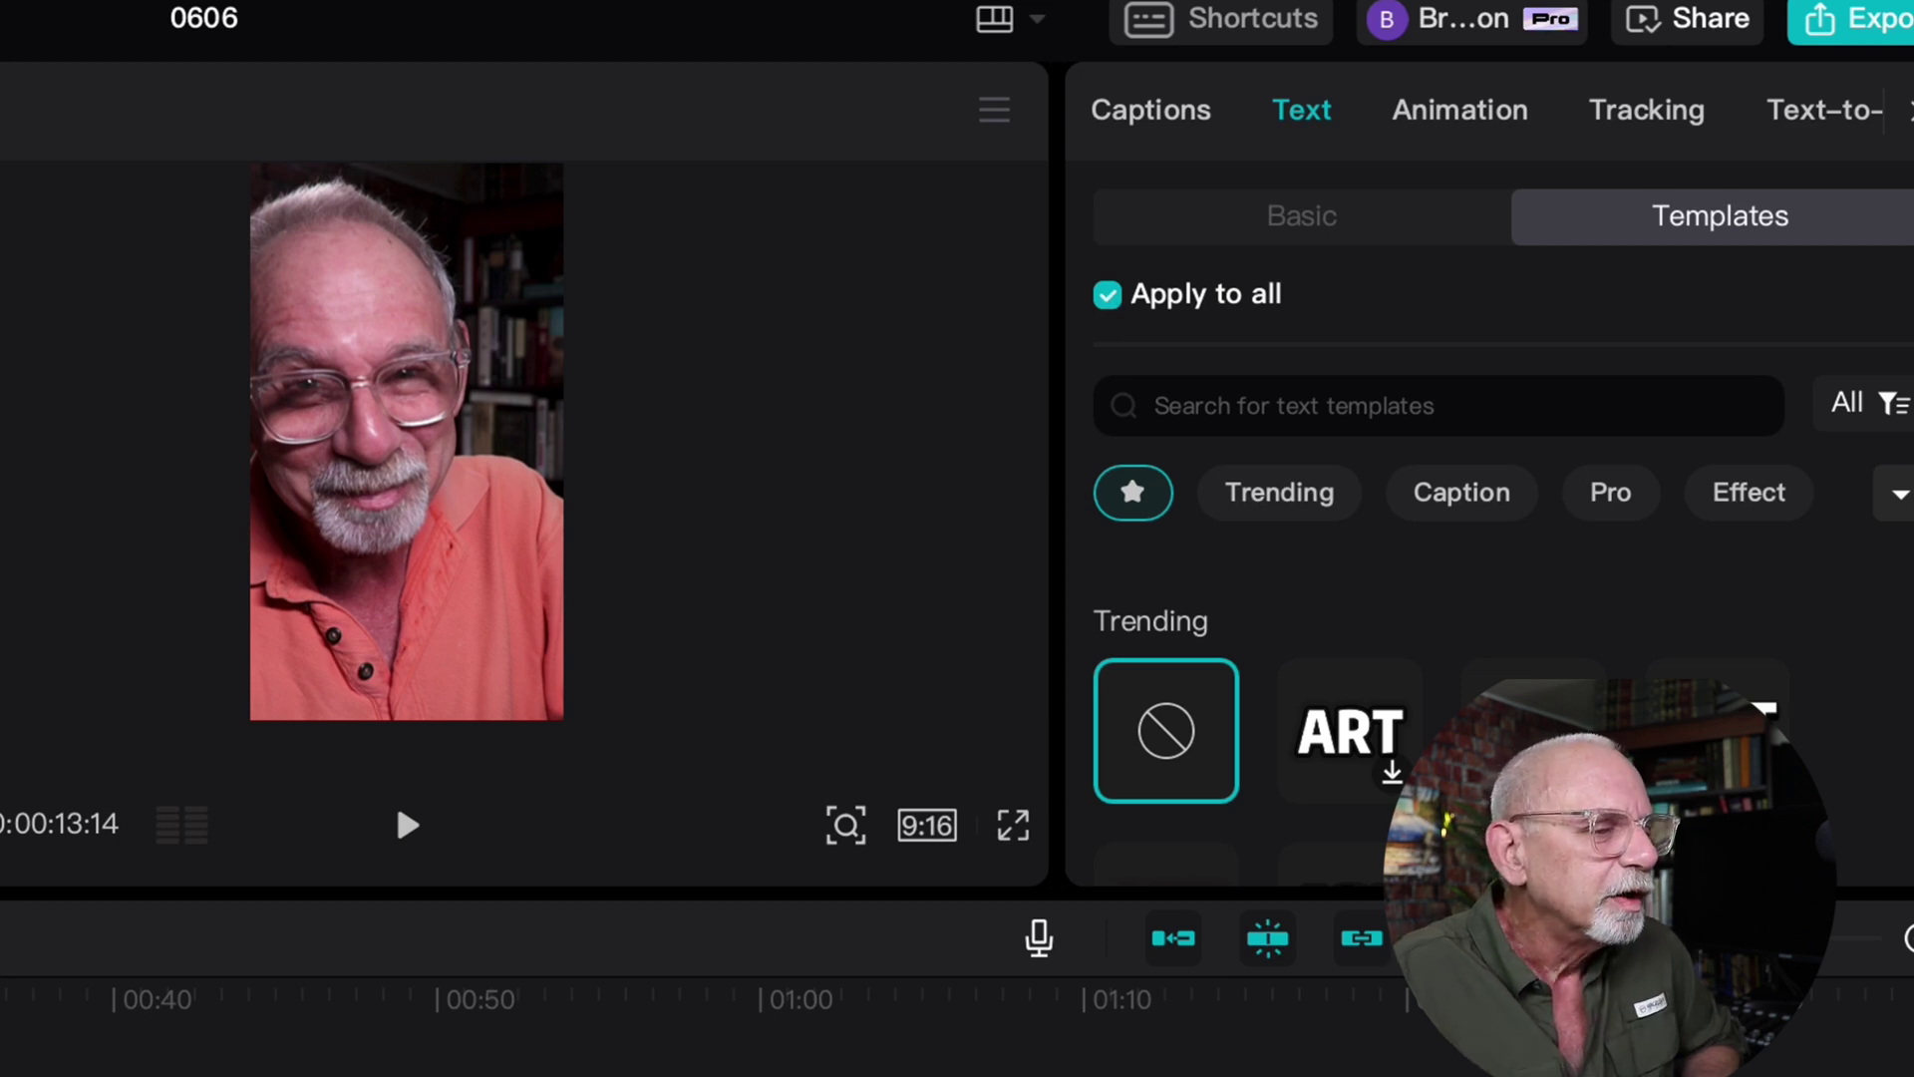
Select the "back to CapCut" caption and set the font size to 24 for all captions in the basic text settings.
{"action": "left_click", "coordinate": [1320, 227]}
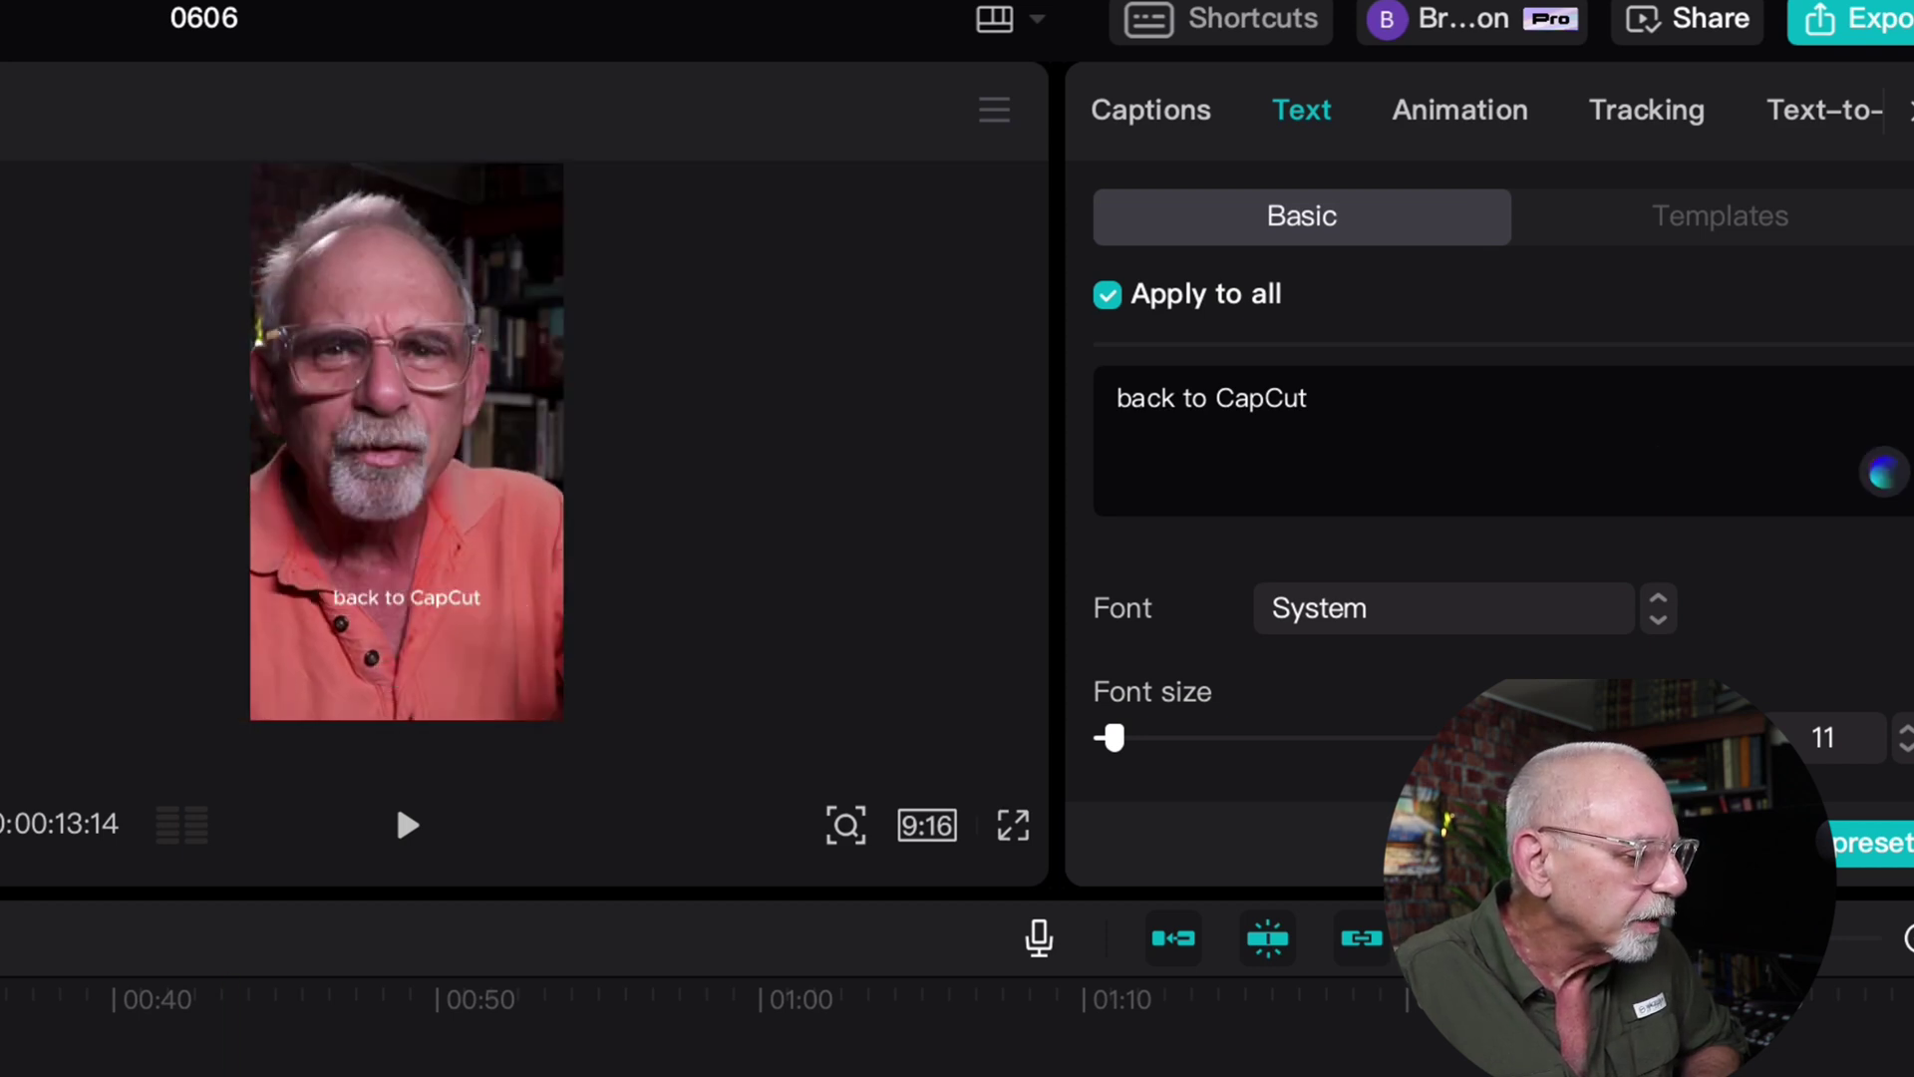
{"action": "key", "text": "Escape"}
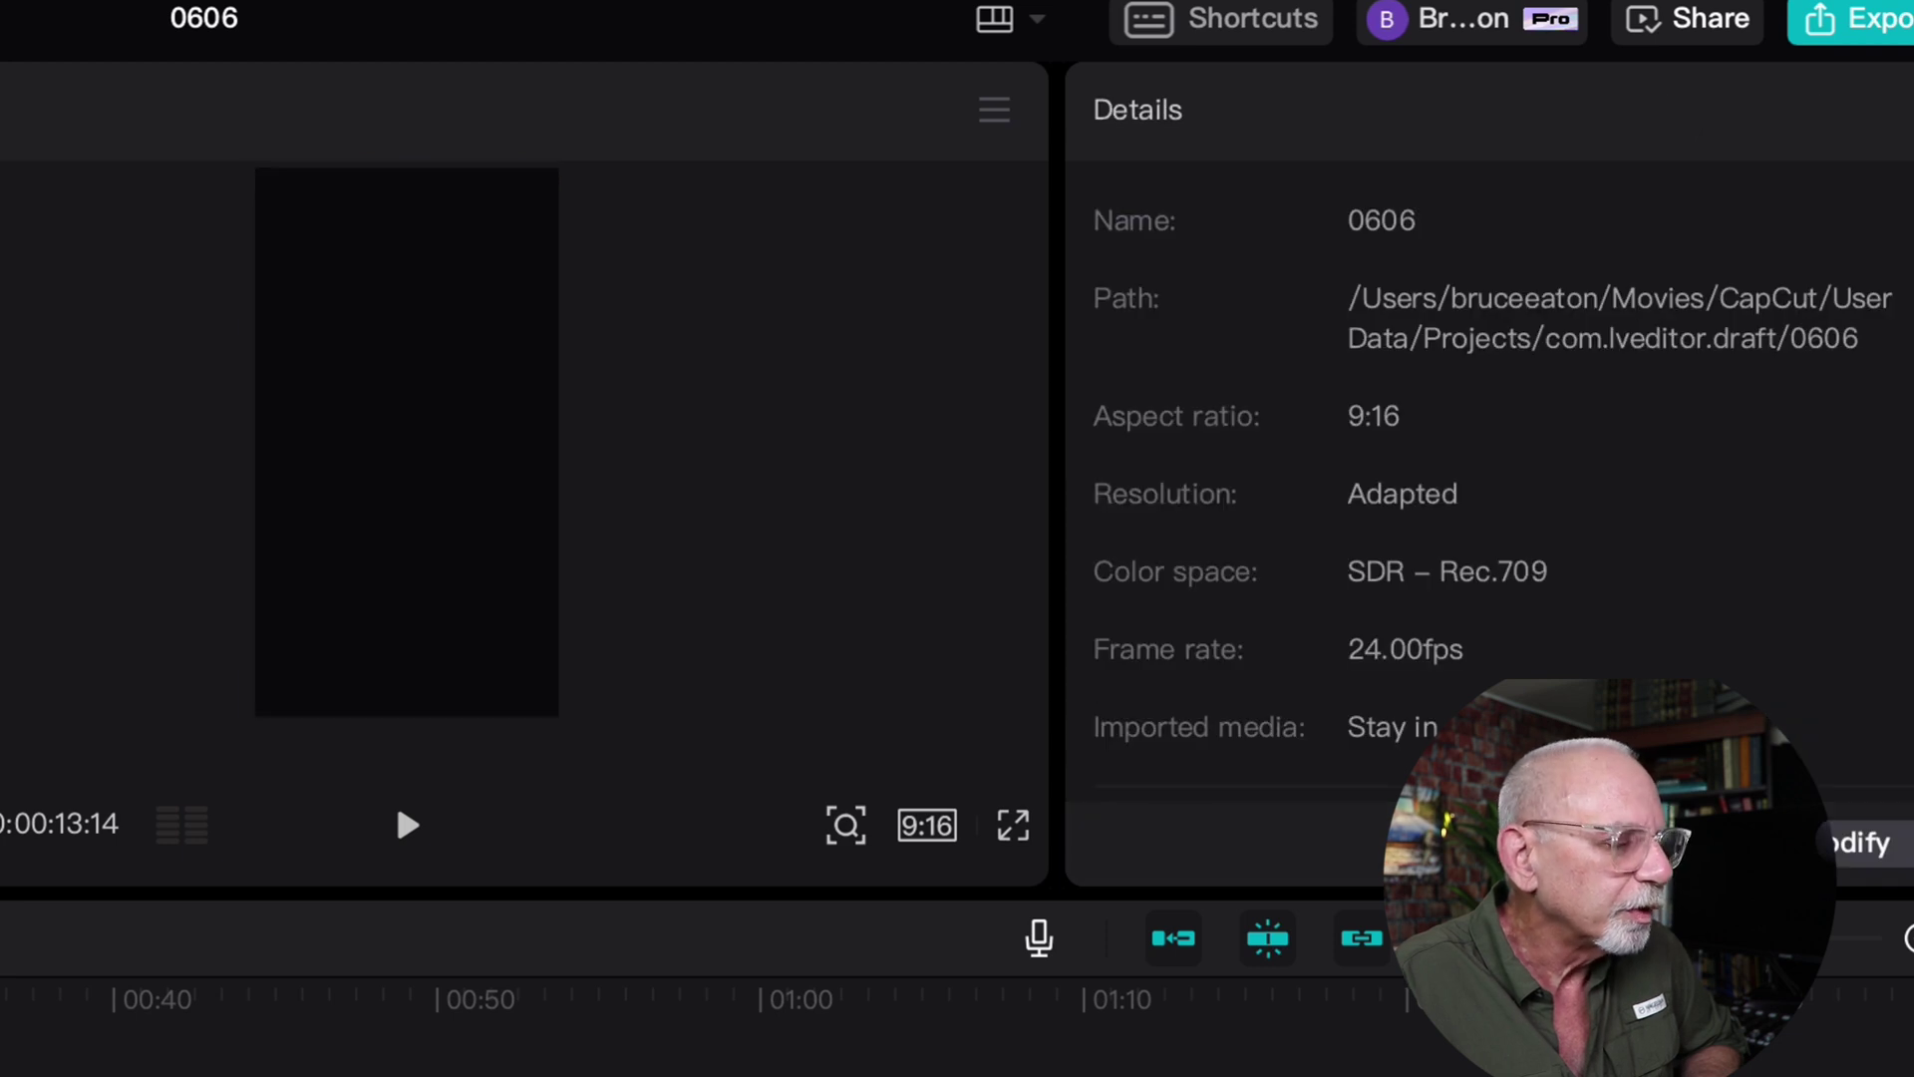
{"action": "left_click", "coordinate": [406, 597]}
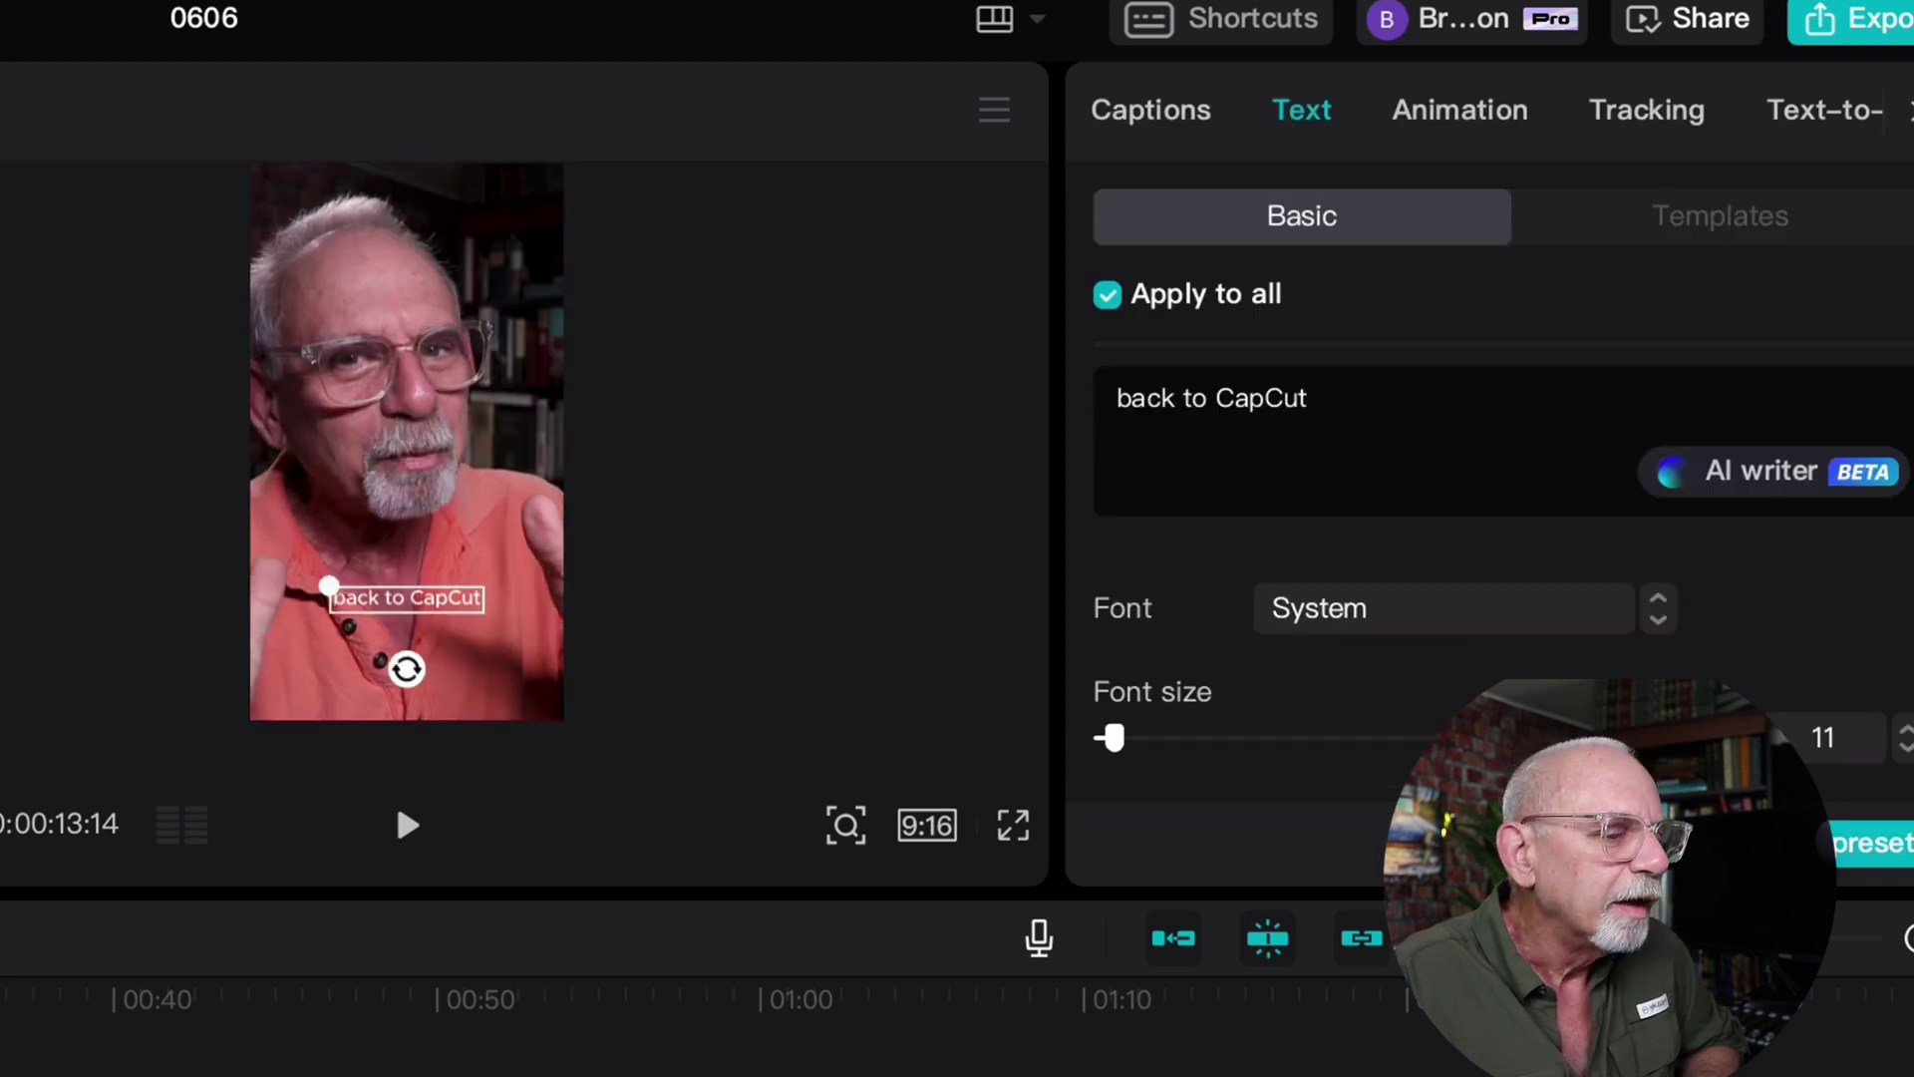
{"action": "mouse_move", "coordinate": [1113, 737]}
{"action": "left_mouse_down"}
{"action": "mouse_move", "coordinate": [1485, 738]}
{"action": "mouse_move", "coordinate": [1102, 738]}
{"action": "mouse_move", "coordinate": [1145, 759]}
{"action": "left_mouse_up"}
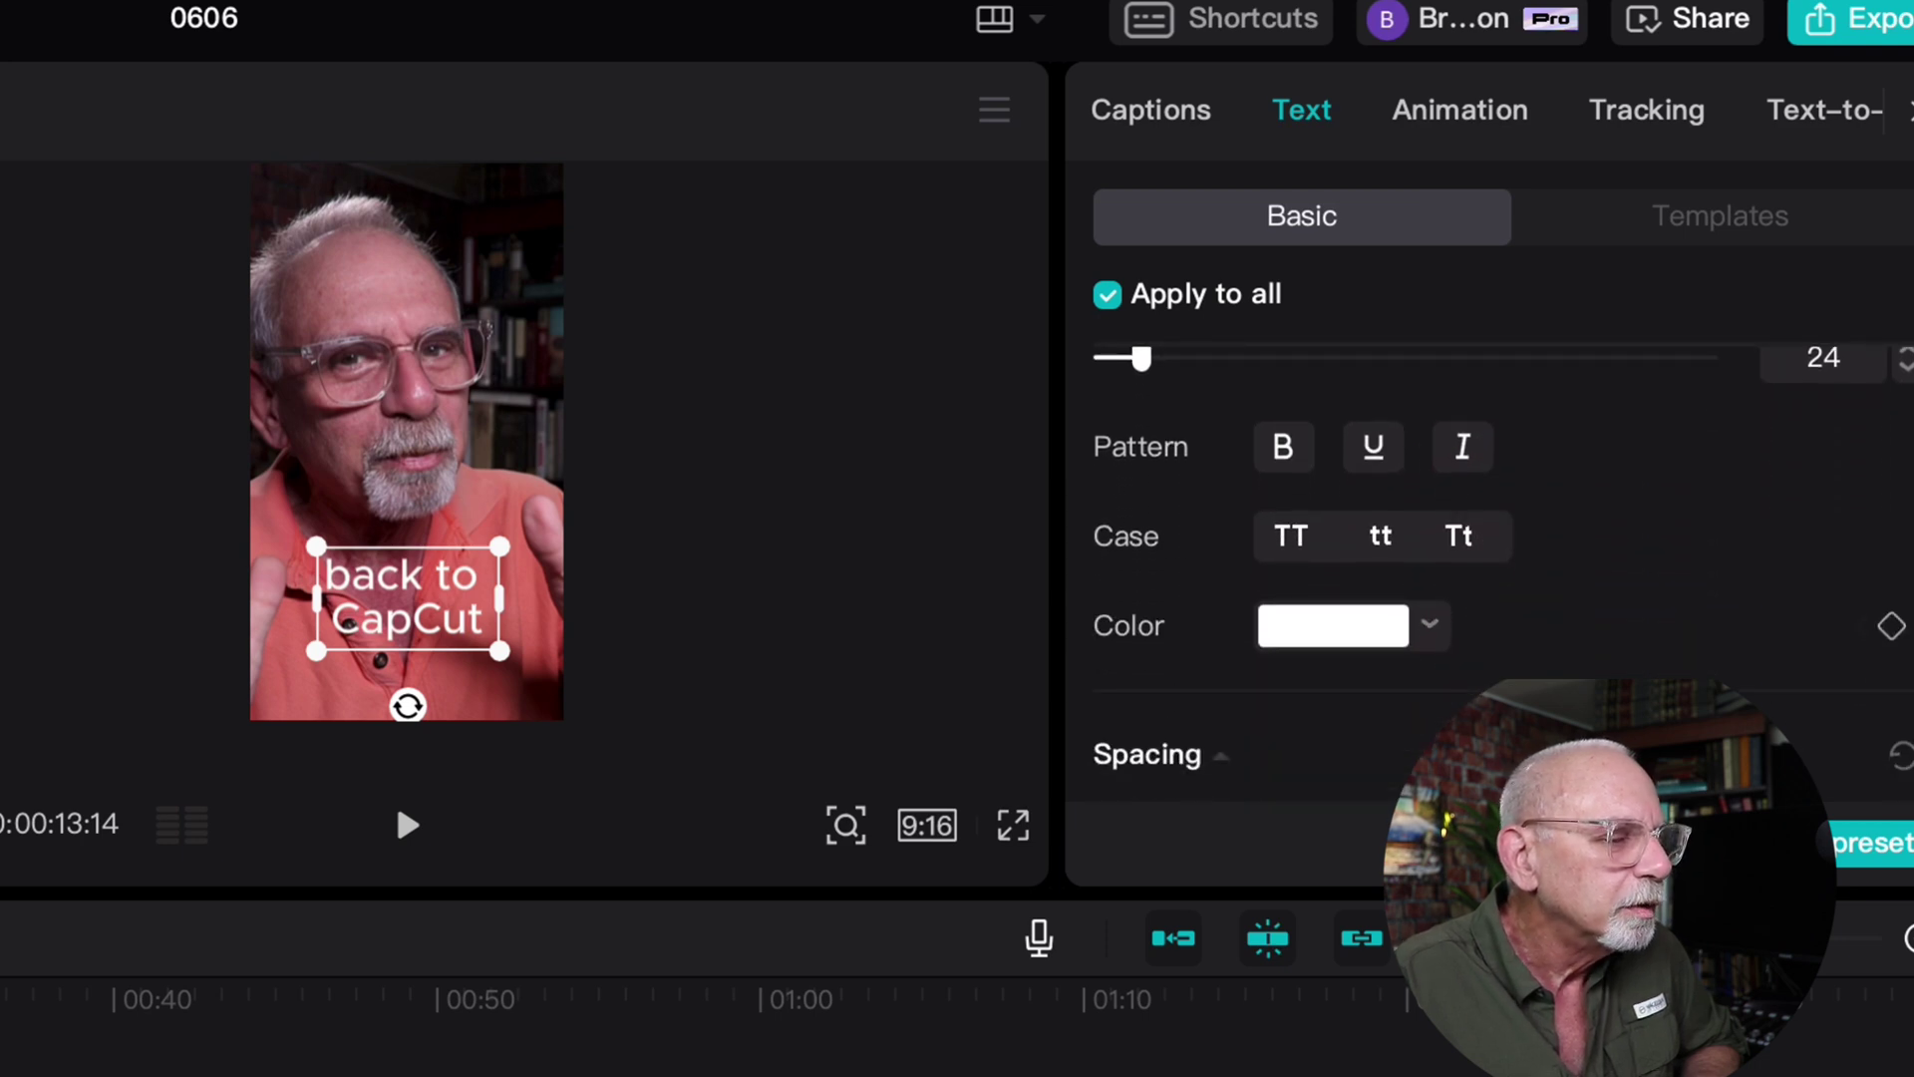
Try bold, underline and italic patterns on the captions, turning each one off again.
{"action": "left_click", "coordinate": [1282, 453]}
{"action": "left_click", "coordinate": [1282, 454]}
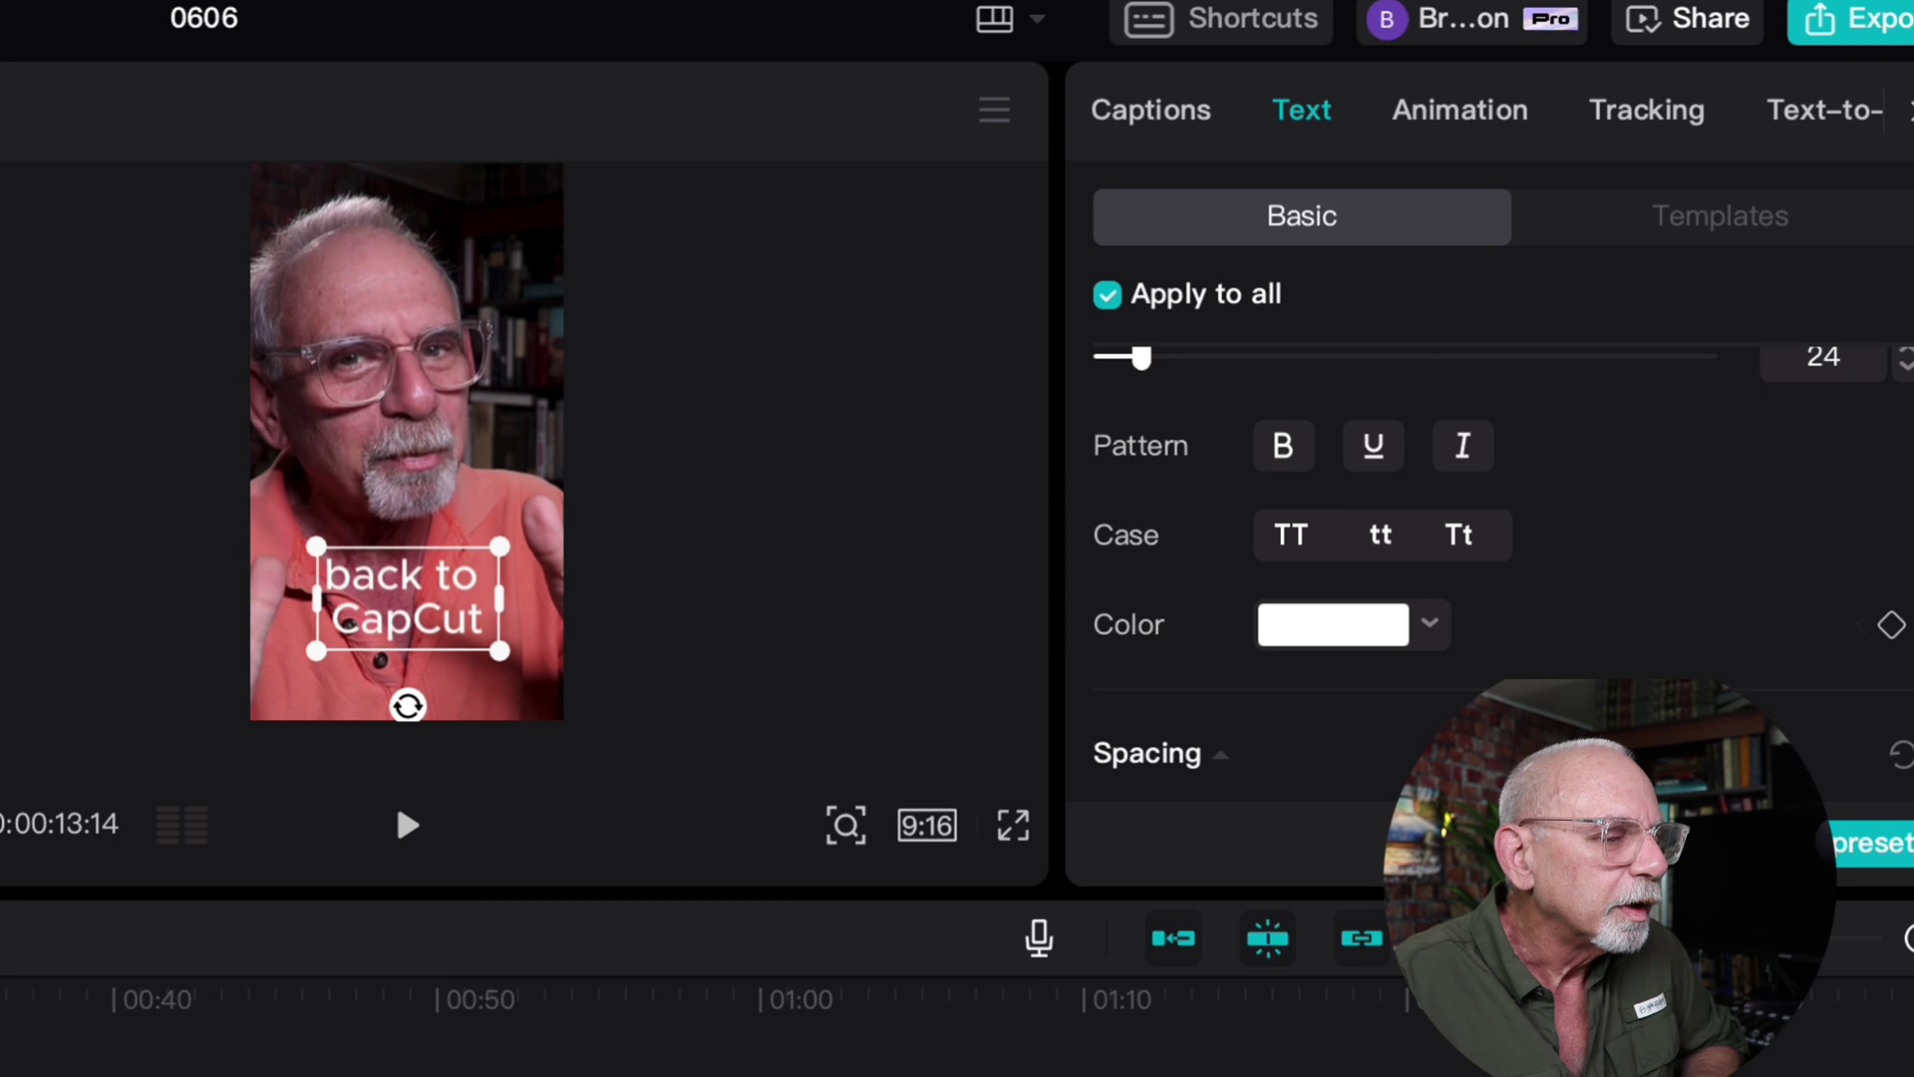
{"action": "left_click", "coordinate": [1365, 449]}
{"action": "left_click", "coordinate": [1366, 449]}
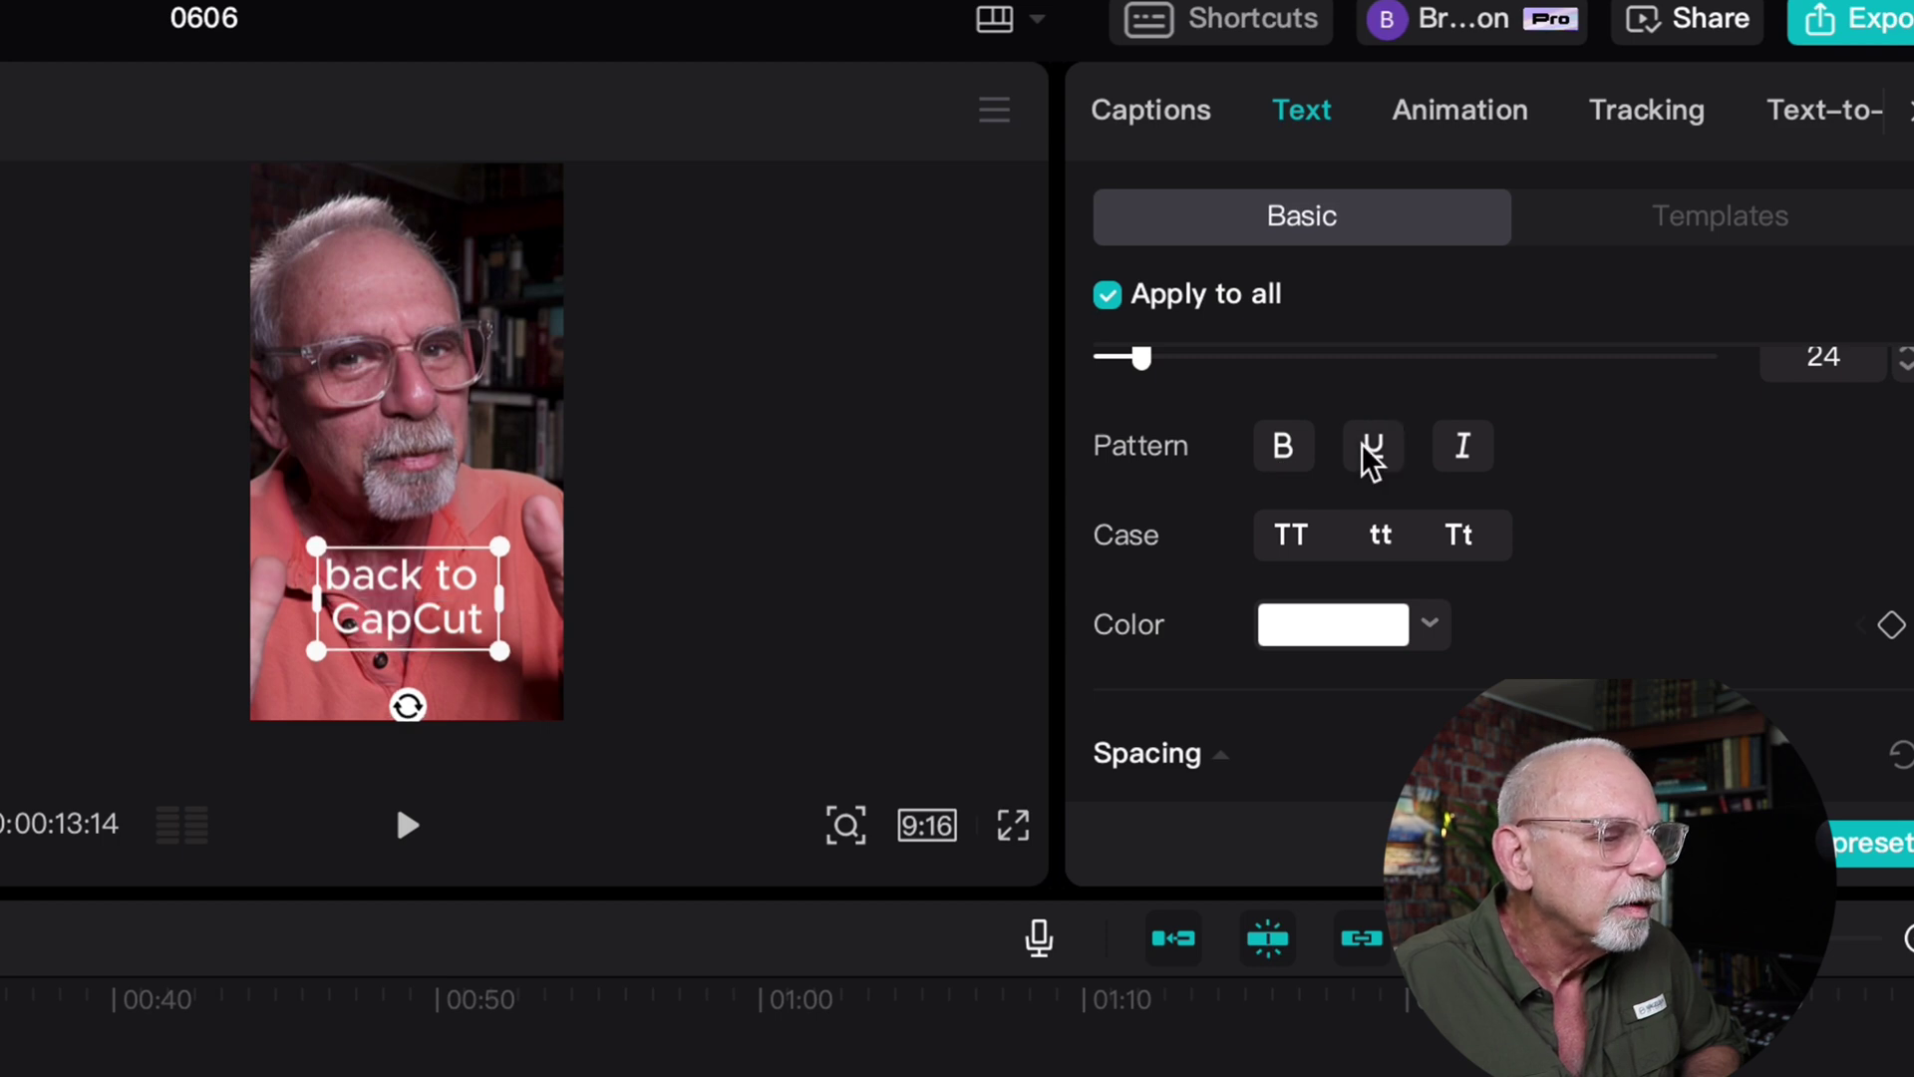
{"action": "left_click", "coordinate": [1462, 450]}
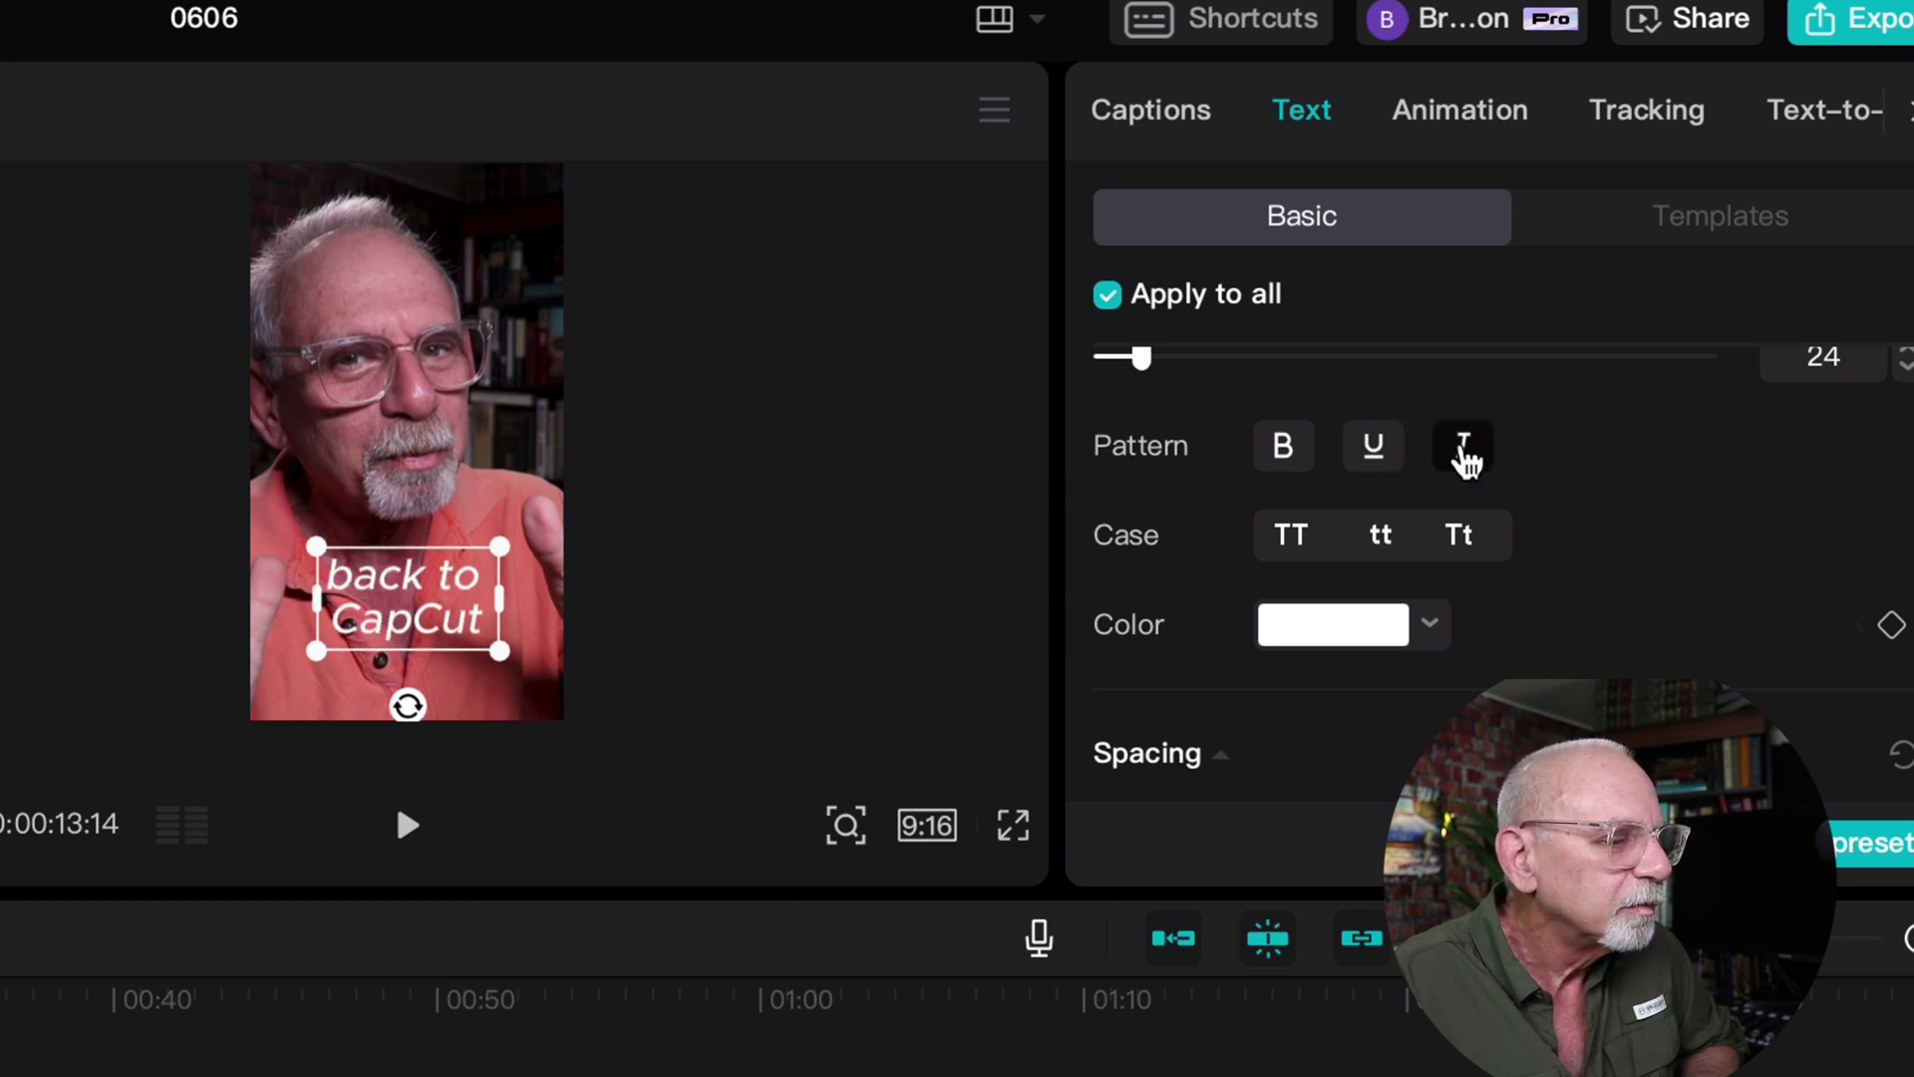
{"action": "left_click", "coordinate": [1463, 453]}
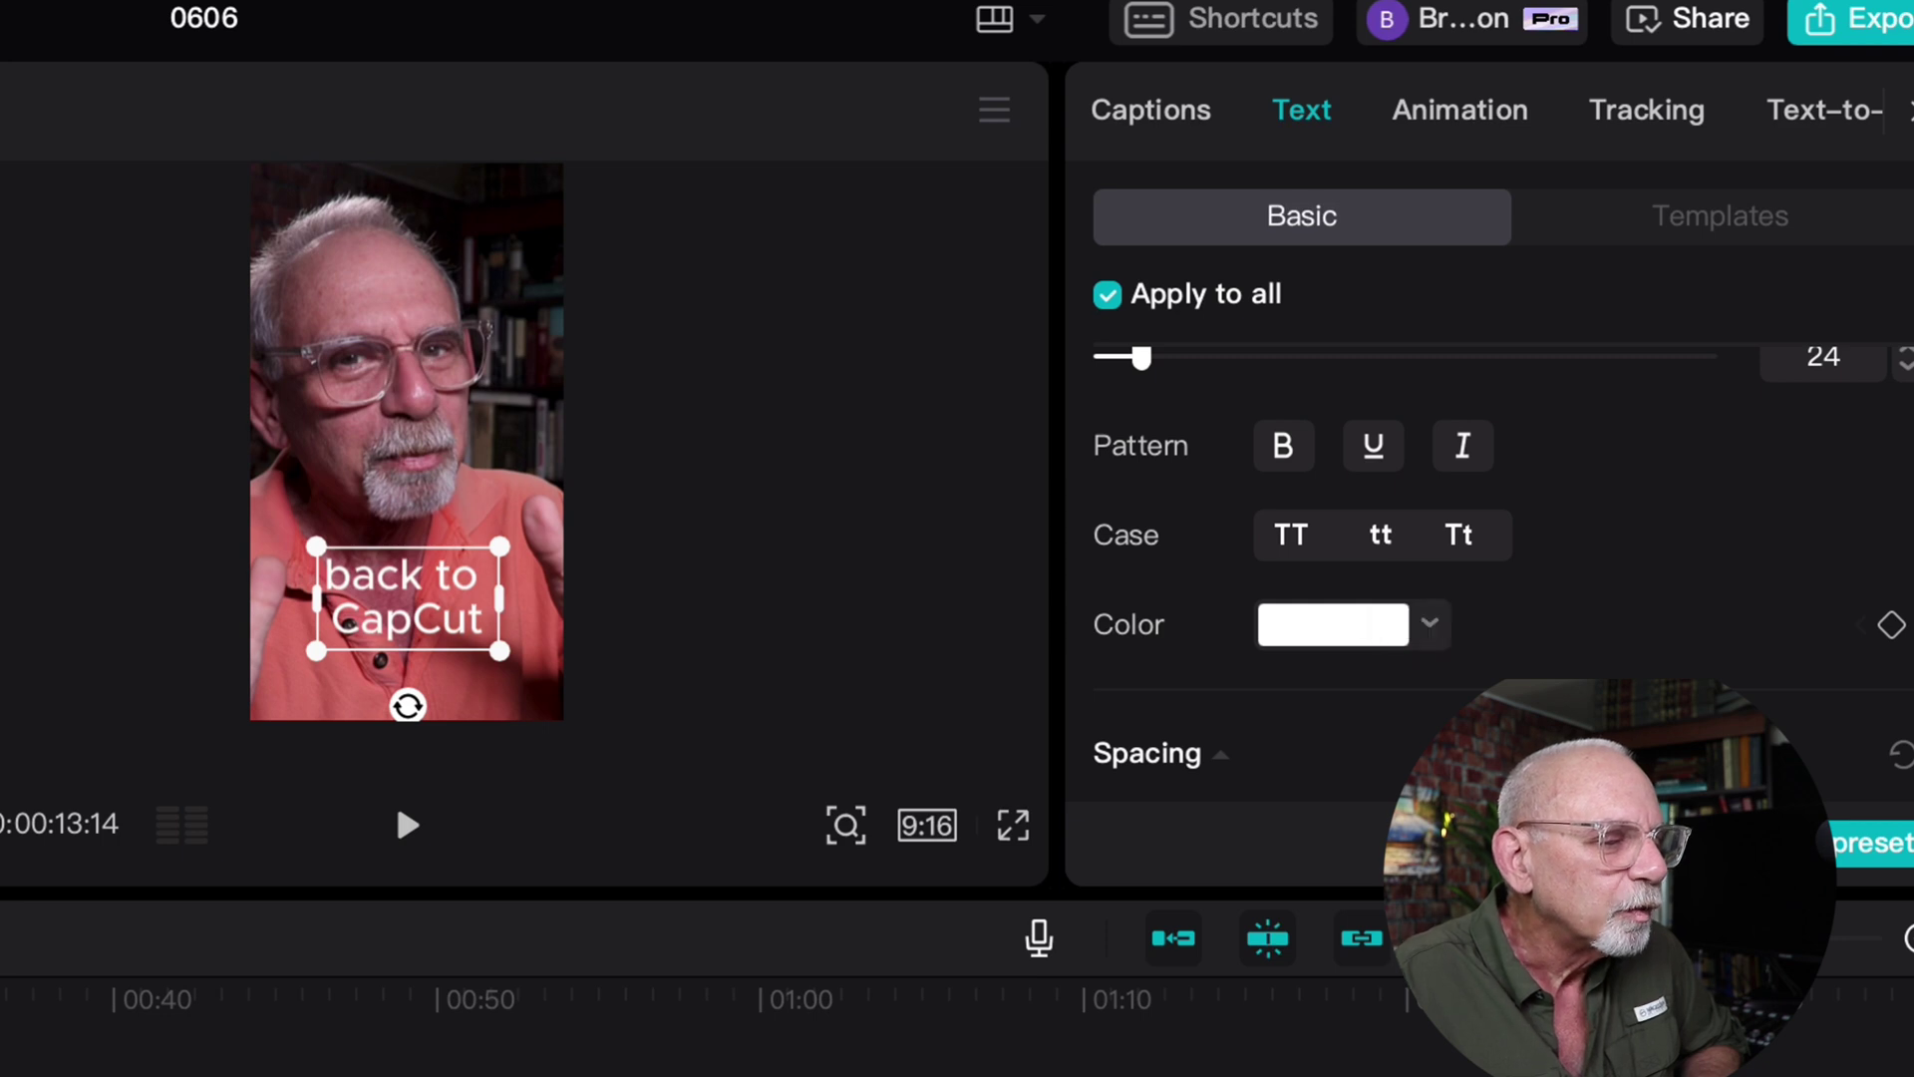
Capitalize the first letter of each caption word and, after trying red, blue and dark yellow, color the text off-white.
{"action": "left_click", "coordinate": [1461, 544]}
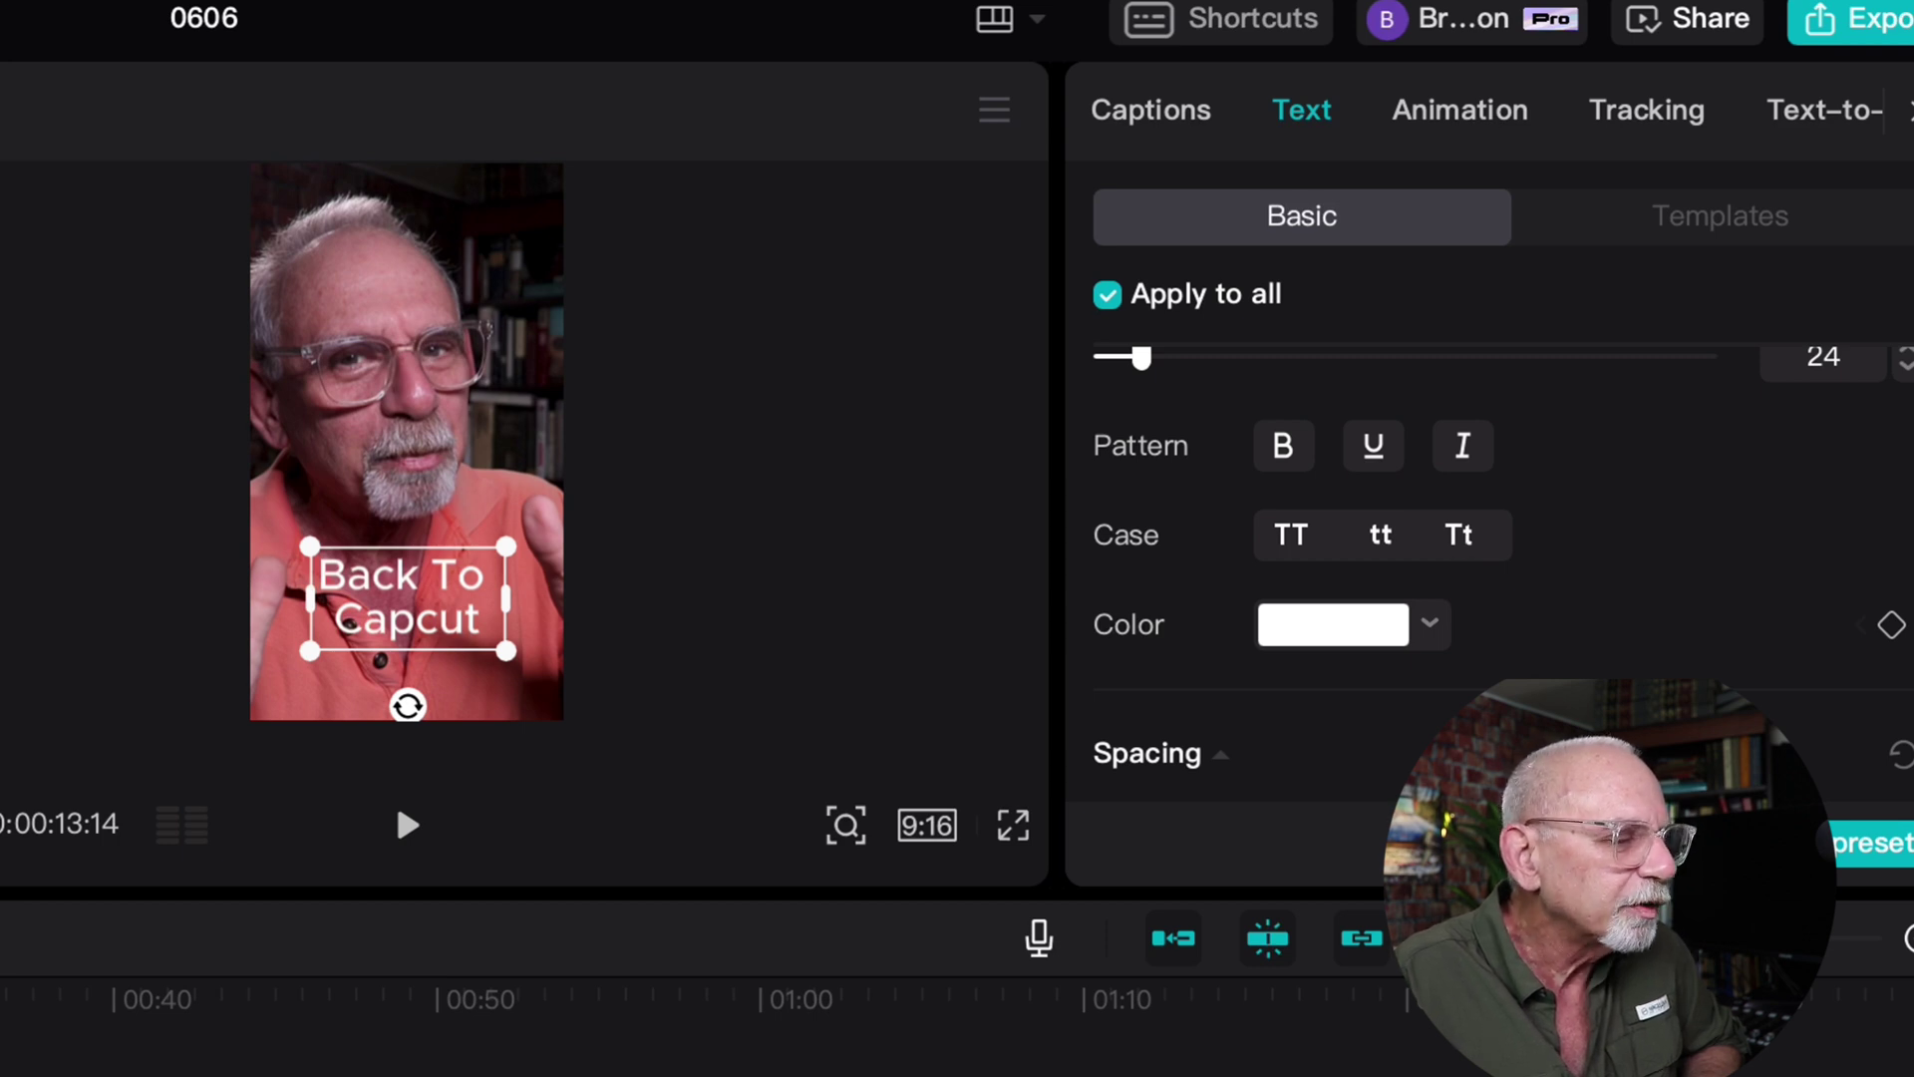
{"action": "left_click", "coordinate": [1431, 625]}
{"action": "left_click", "coordinate": [1663, 714]}
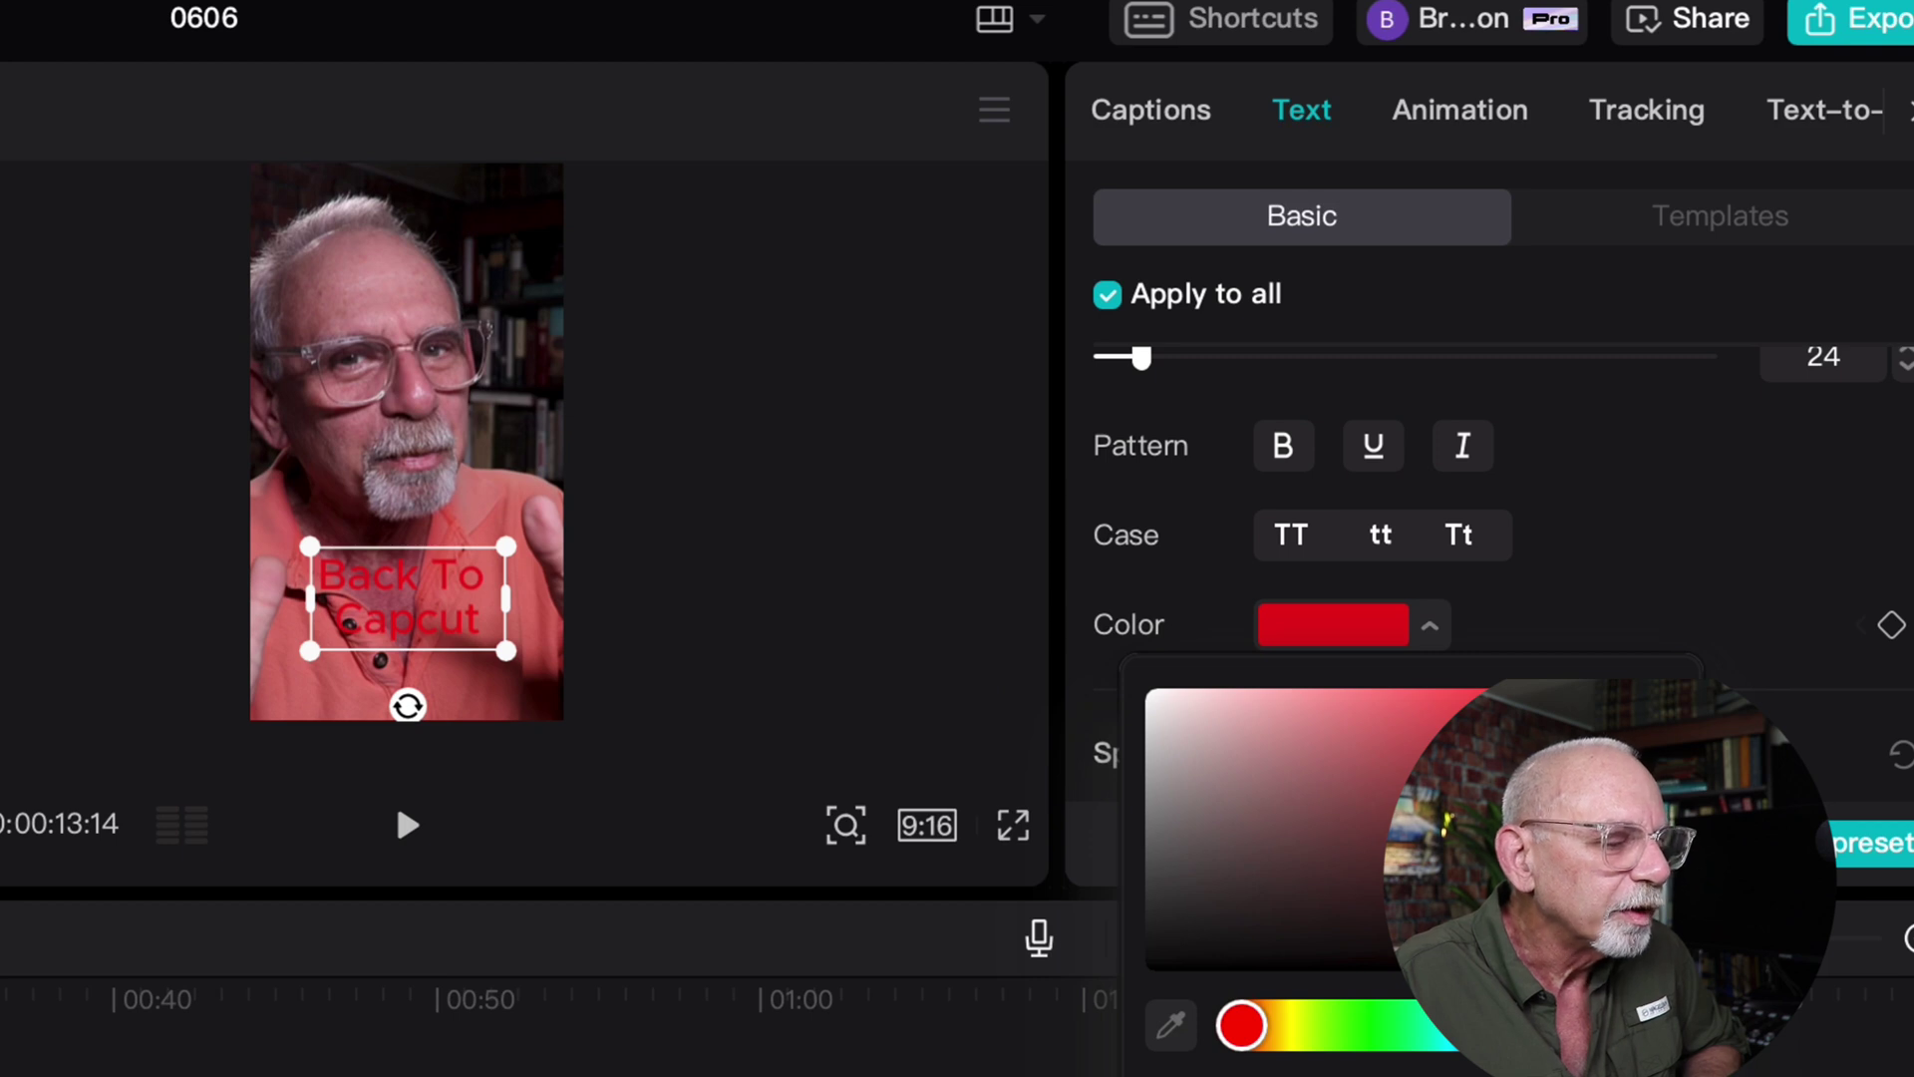
{"action": "left_click", "coordinate": [1660, 1025]}
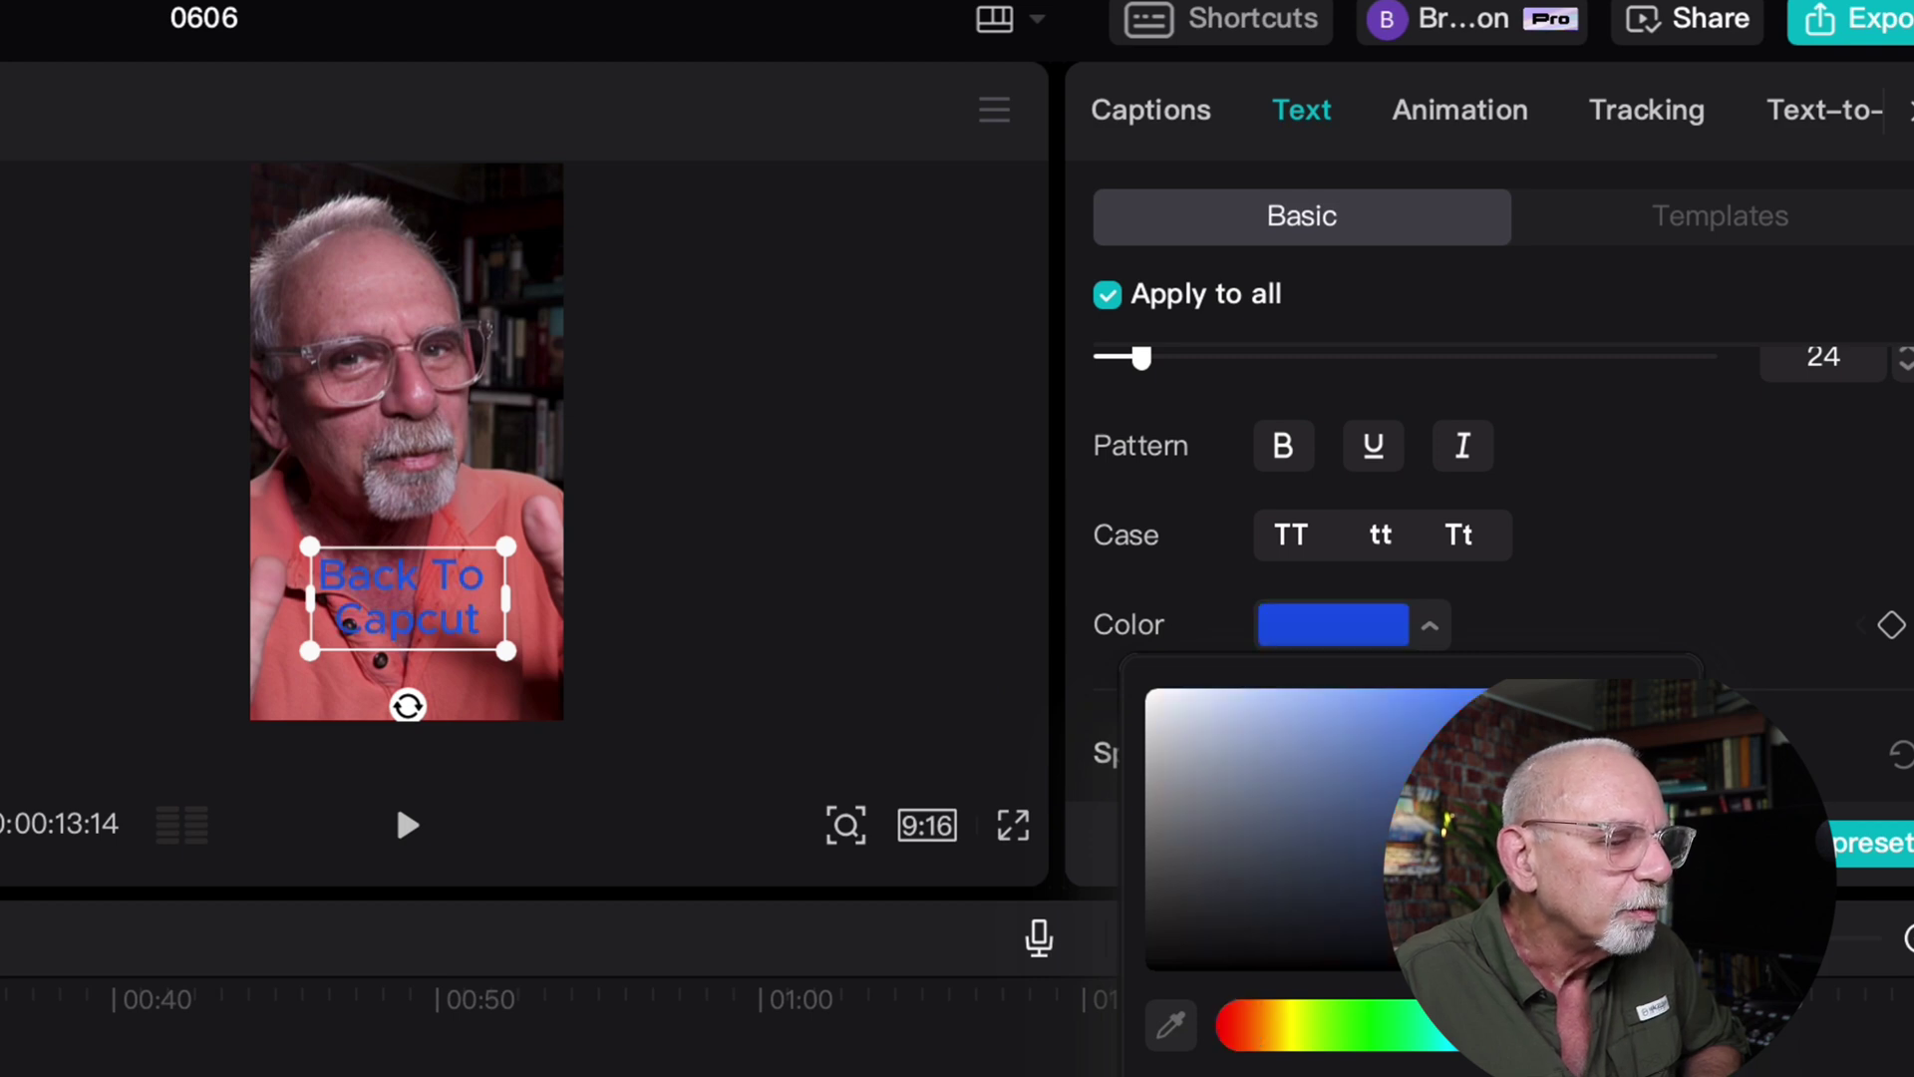
{"action": "left_click", "coordinate": [1585, 882]}
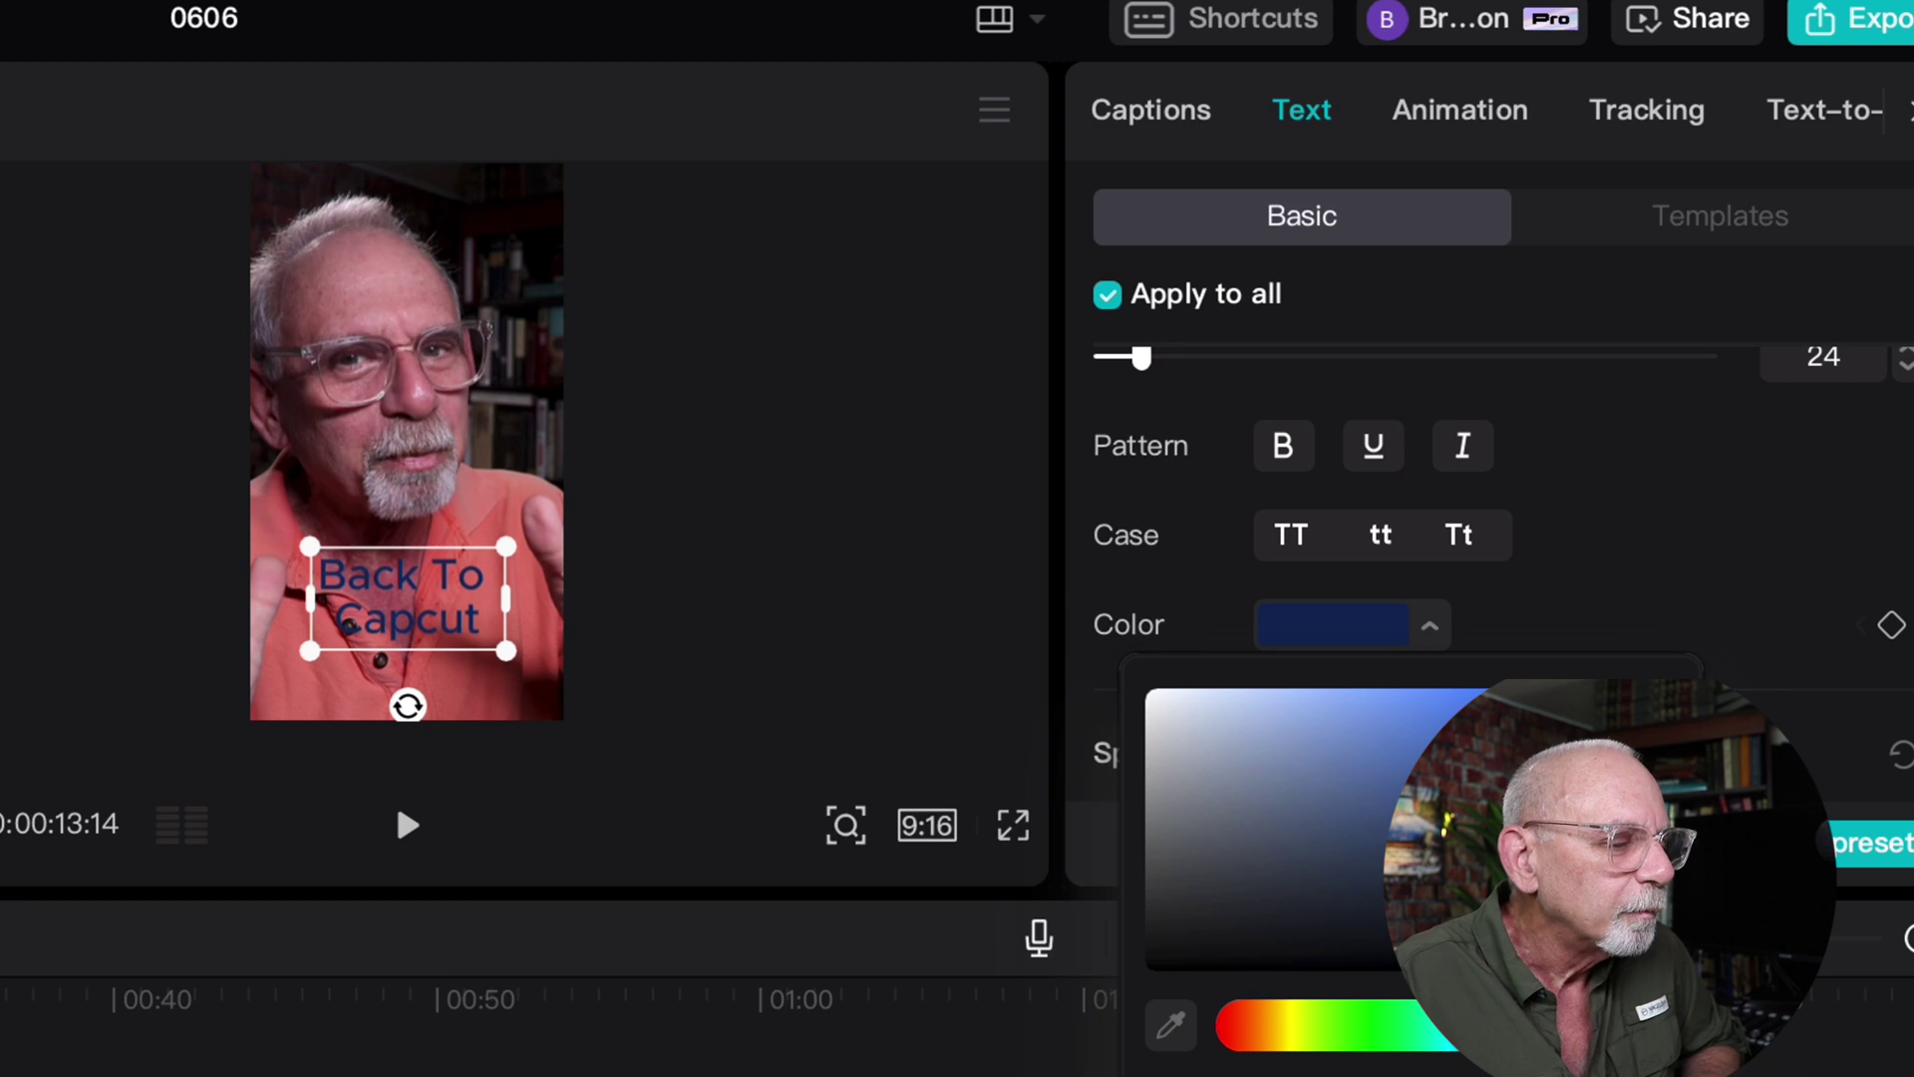
{"action": "left_click", "coordinate": [1301, 1026]}
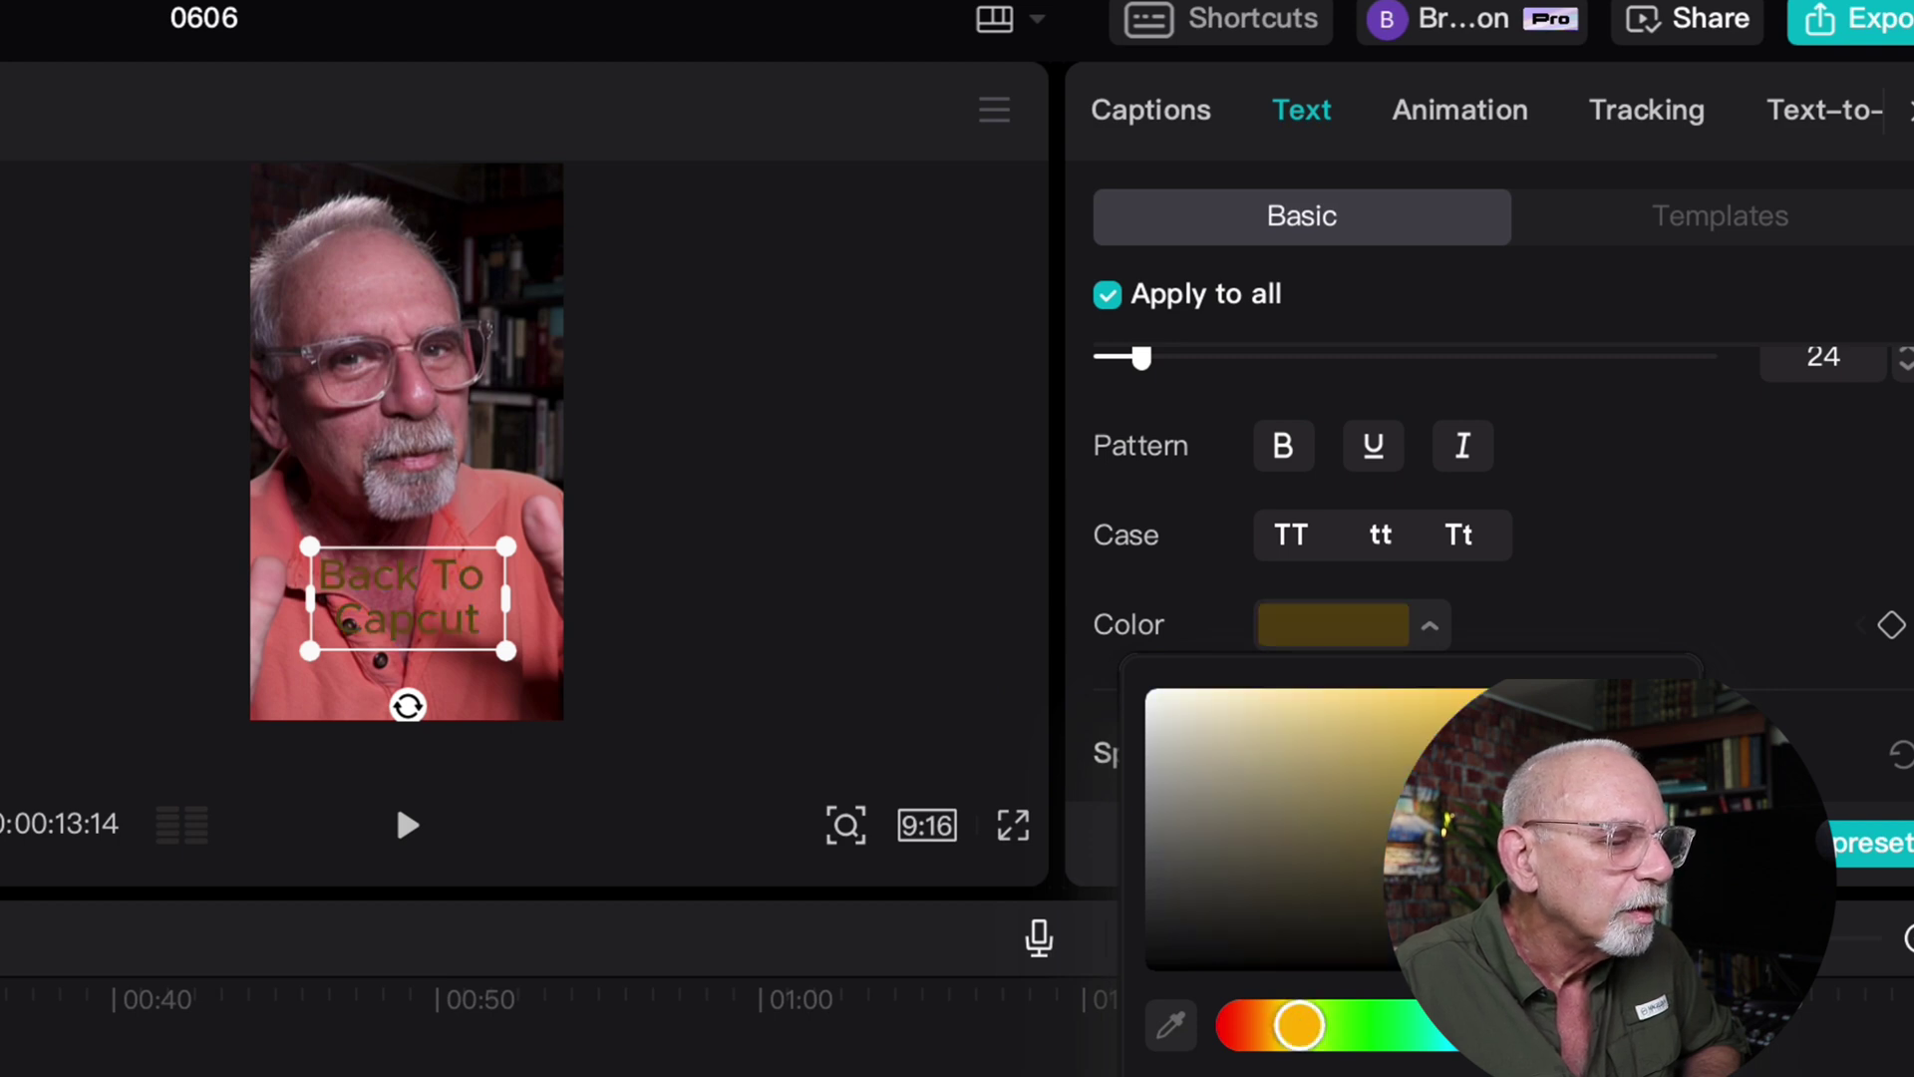
{"action": "left_click", "coordinate": [1149, 701]}
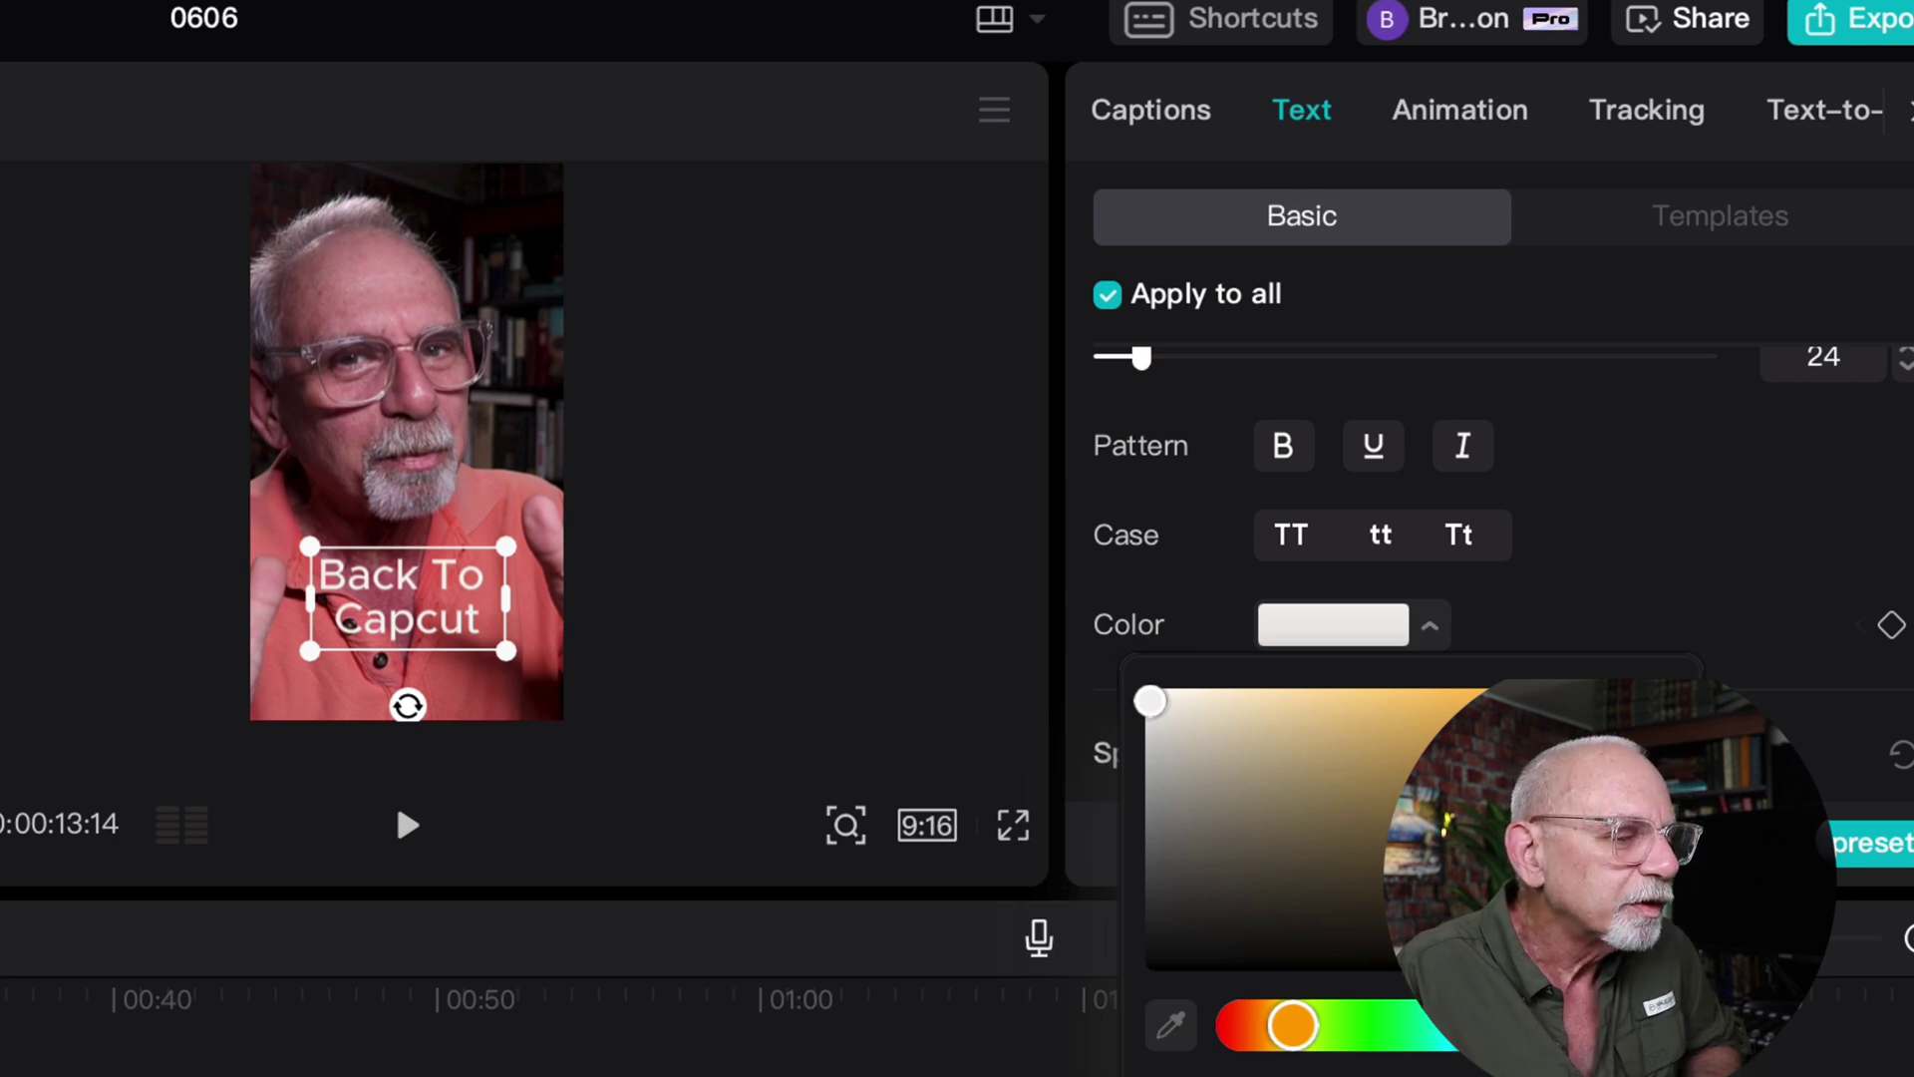
{"action": "left_click", "coordinate": [1429, 625]}
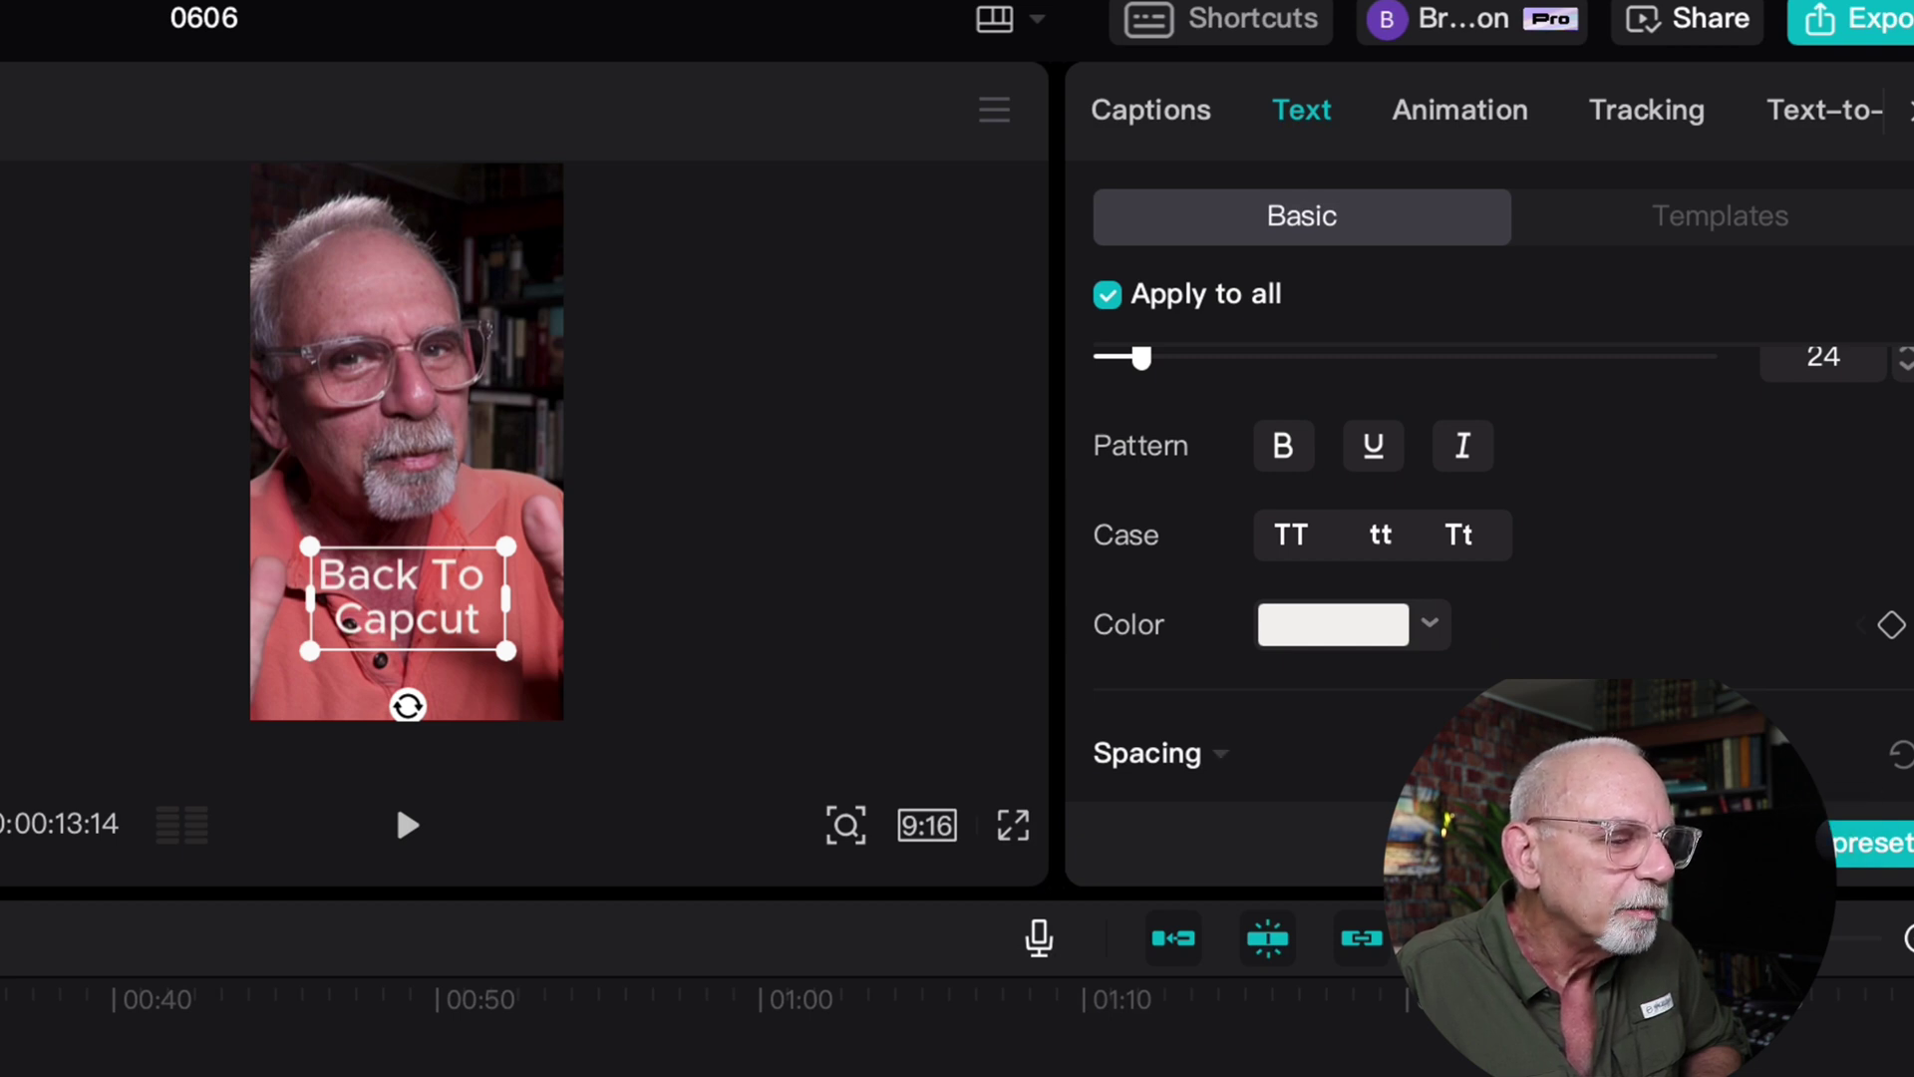
Move the caption slightly down and left in the preview to position X -106, Y -1205.
{"action": "scroll", "coordinate": [1496, 598], "scroll_direction": "down", "scroll_amount": 5}
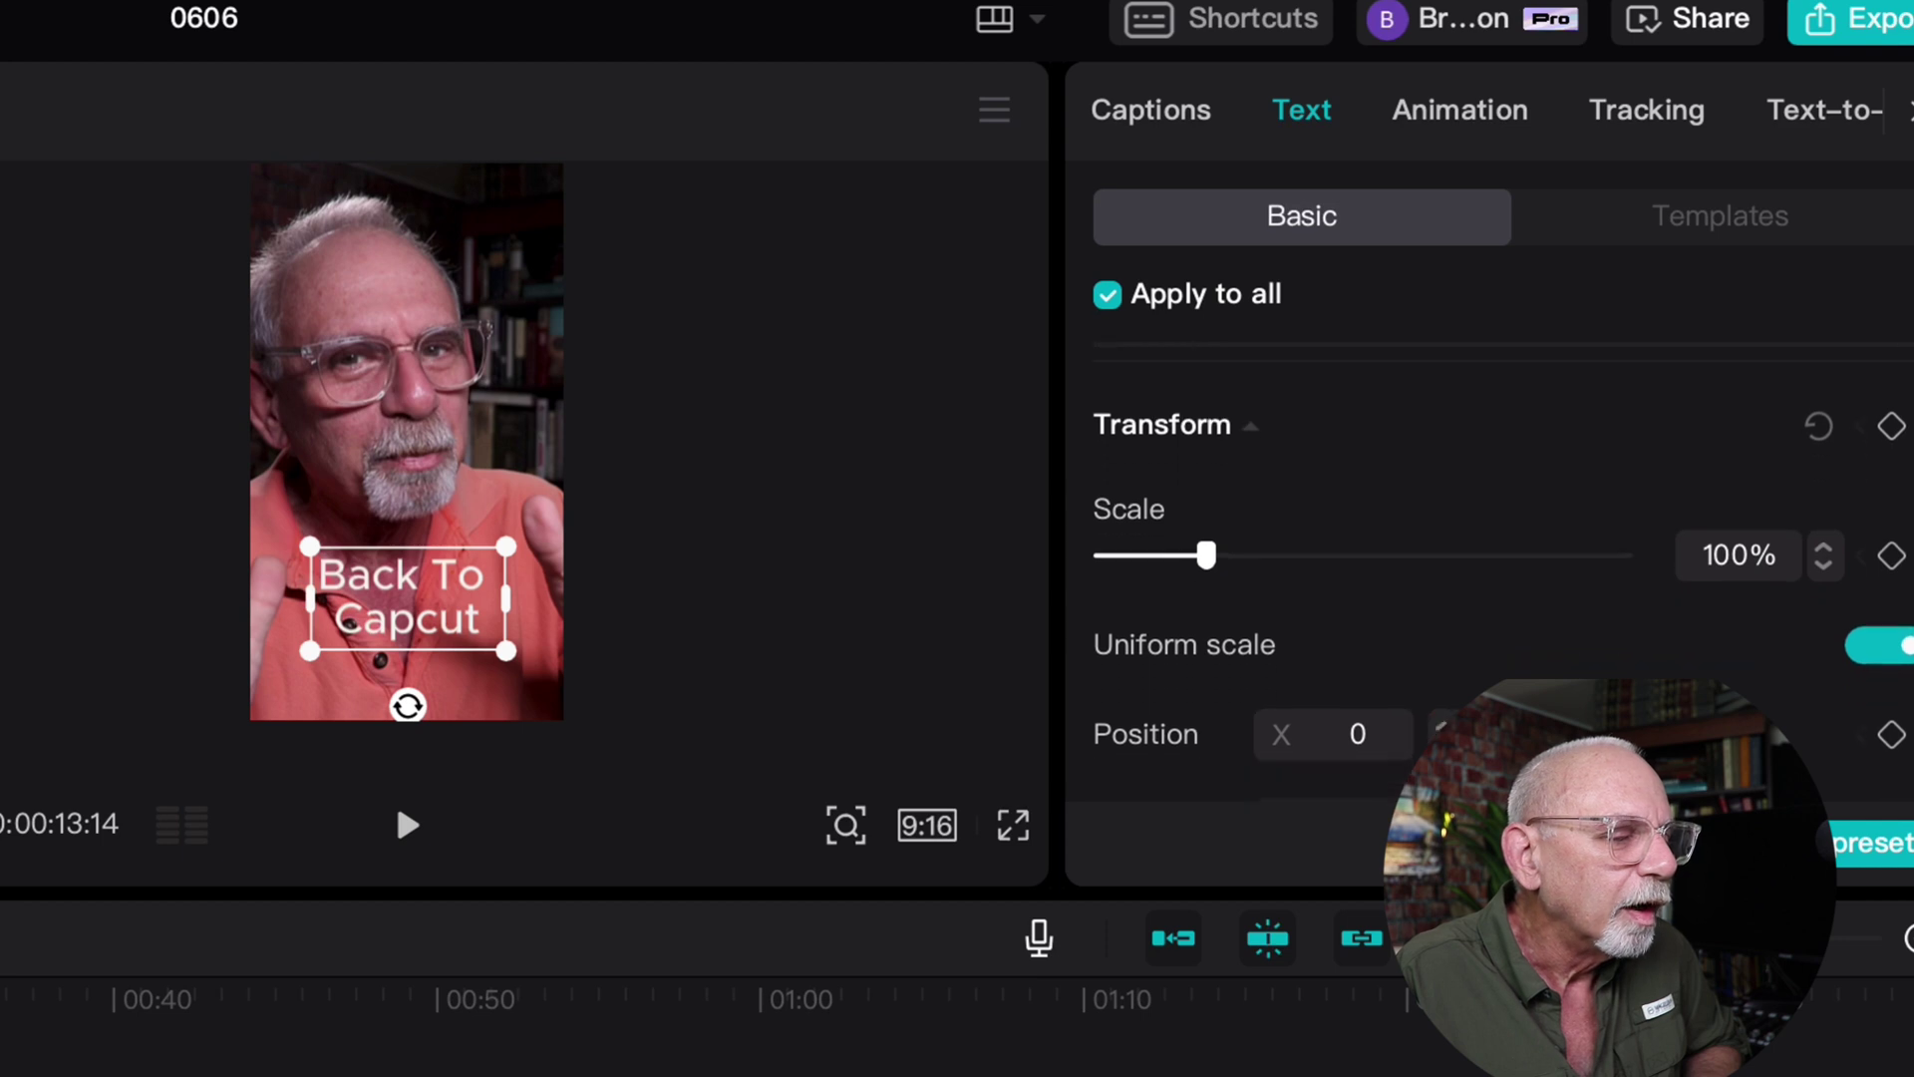
{"action": "scroll", "coordinate": [1495, 598], "scroll_direction": "down", "scroll_amount": 4}
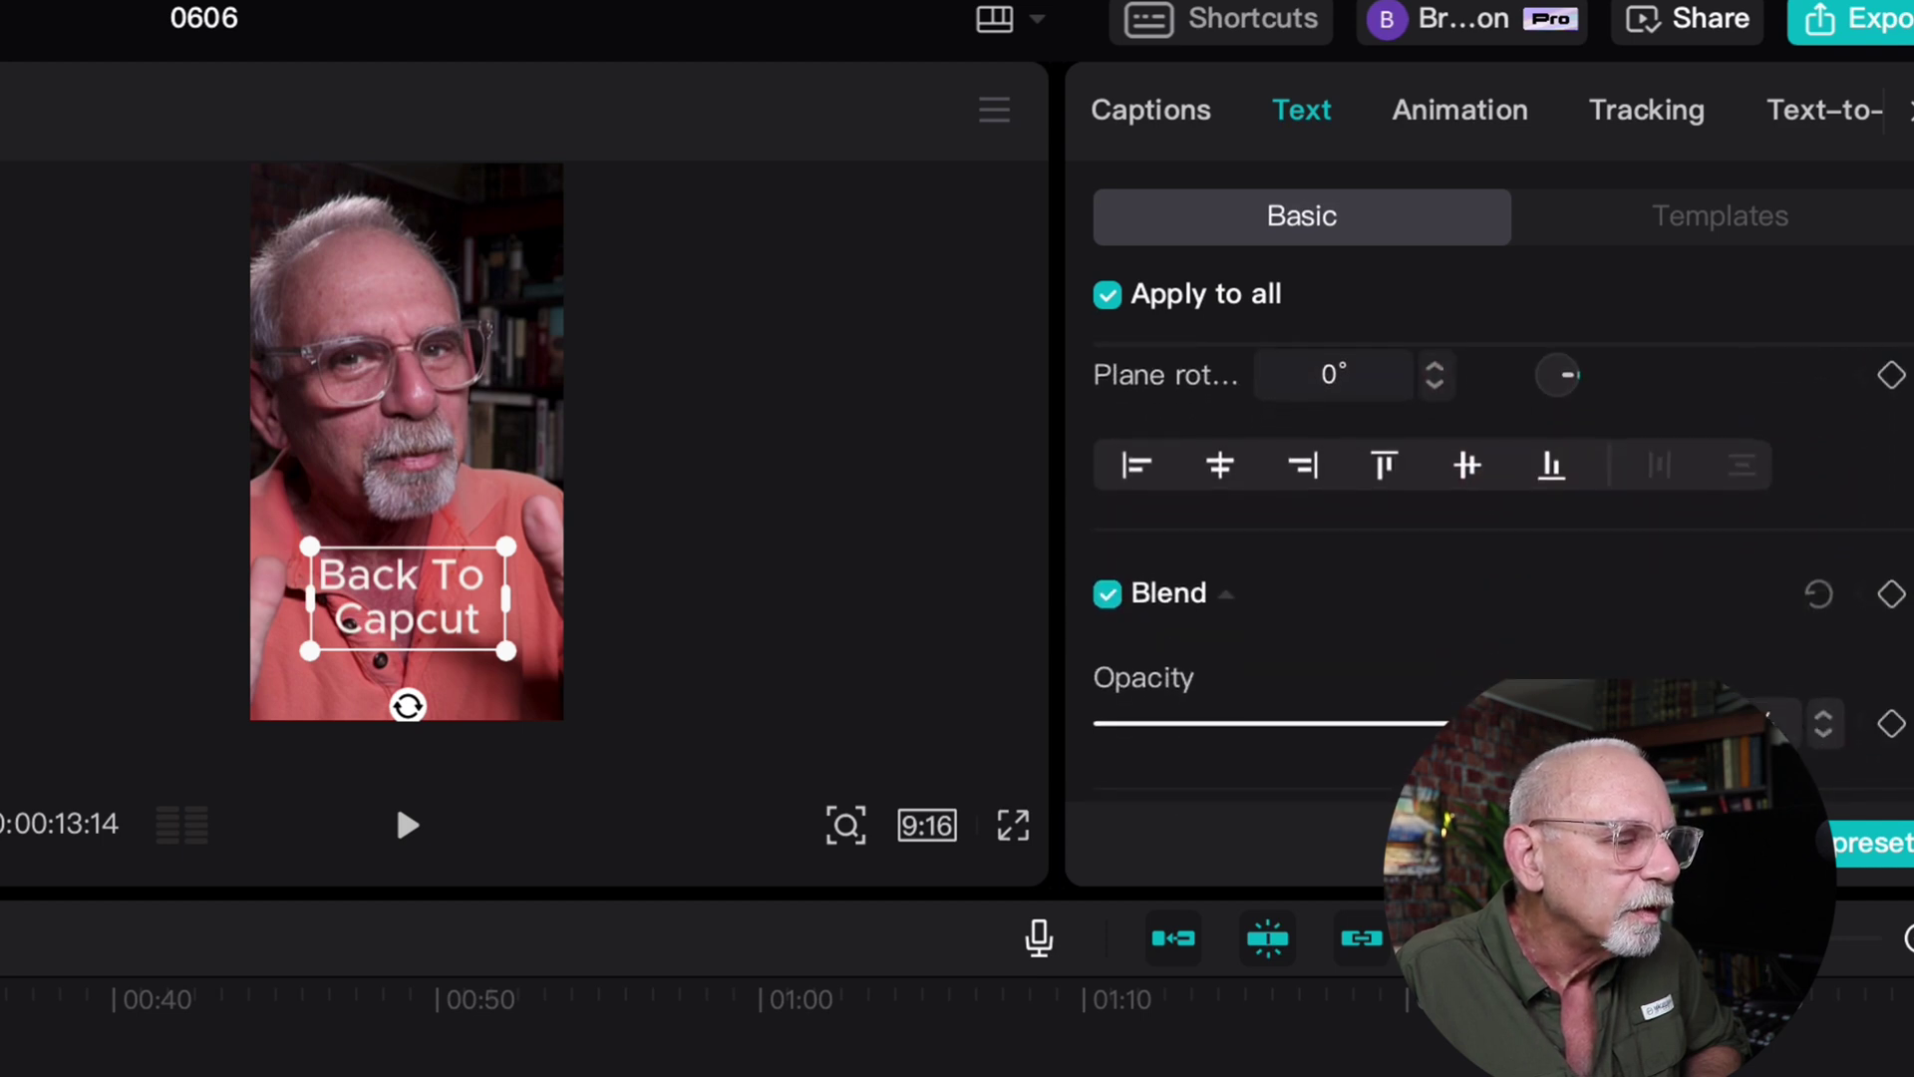
{"action": "scroll", "coordinate": [1495, 558], "scroll_direction": "up", "scroll_amount": 2}
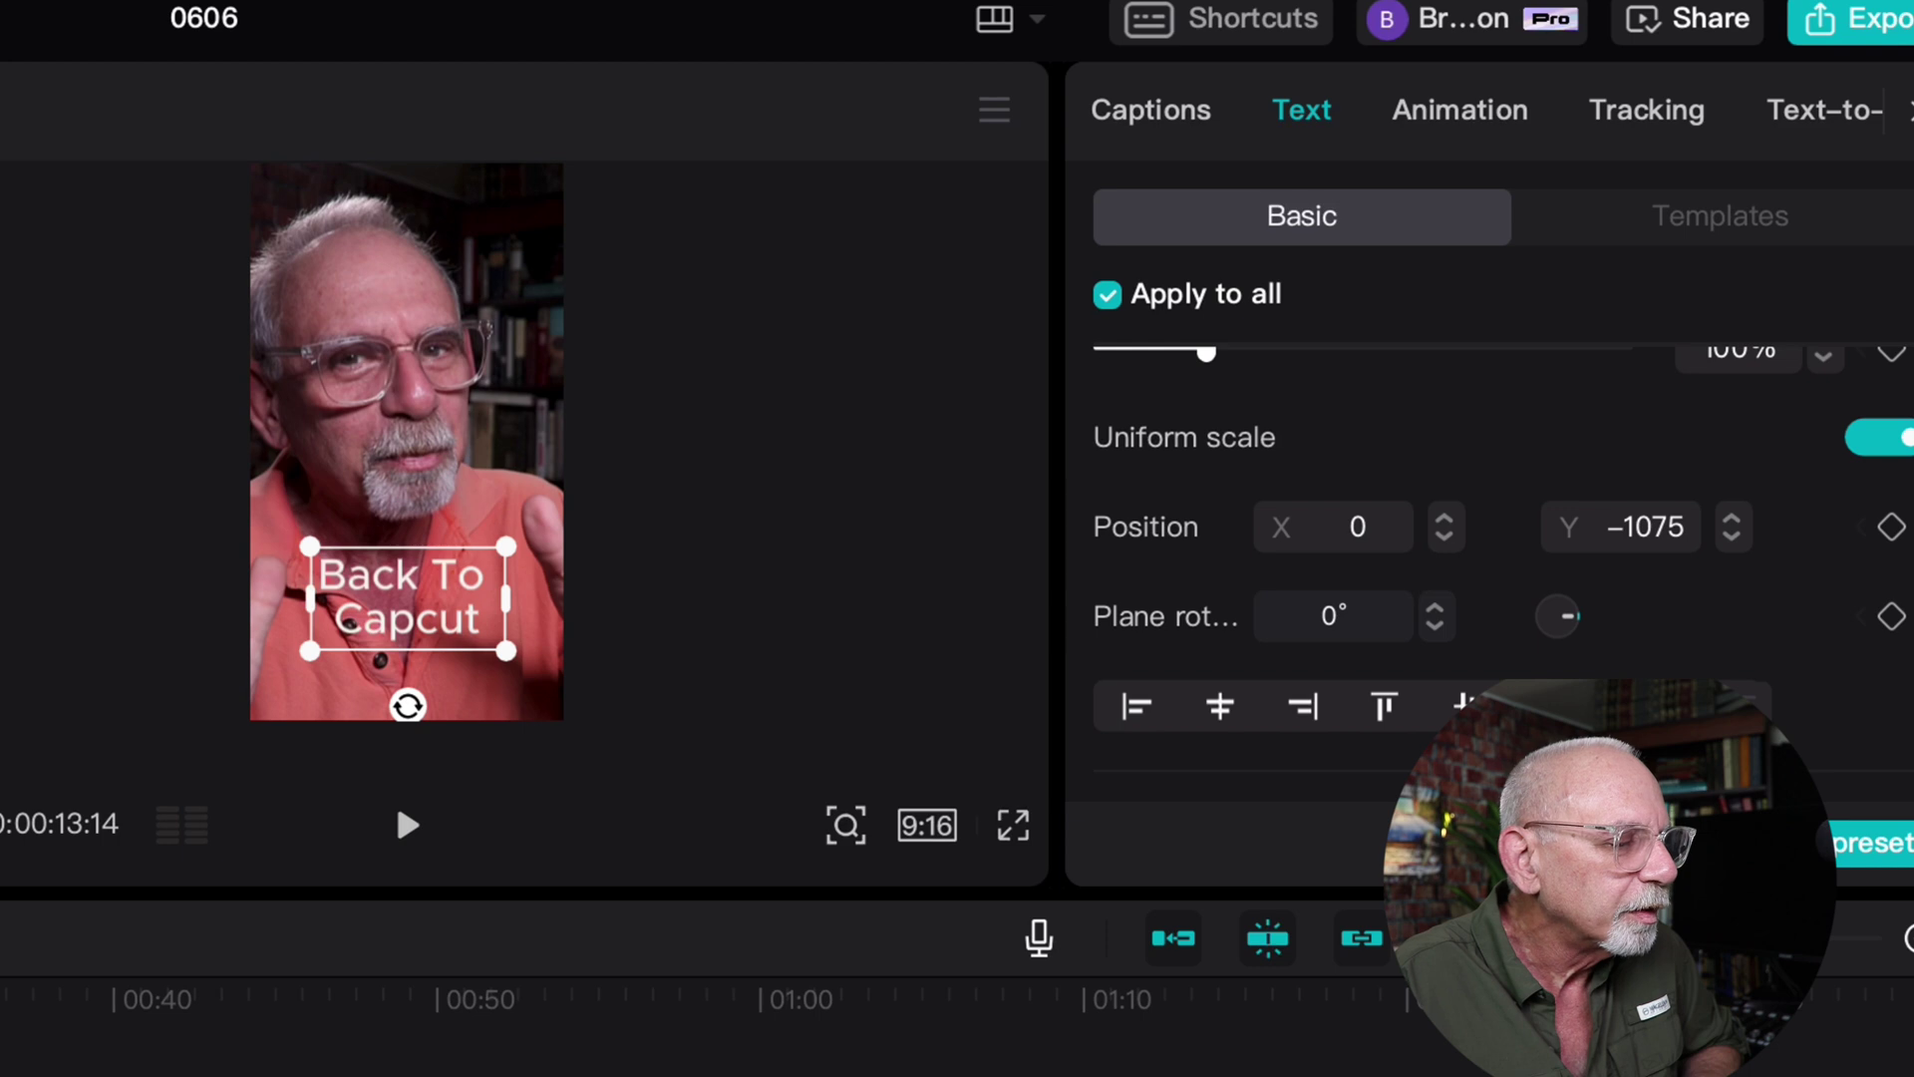
{"action": "left_click_drag", "start_coordinate": [408, 598], "coordinate": [376, 632]}
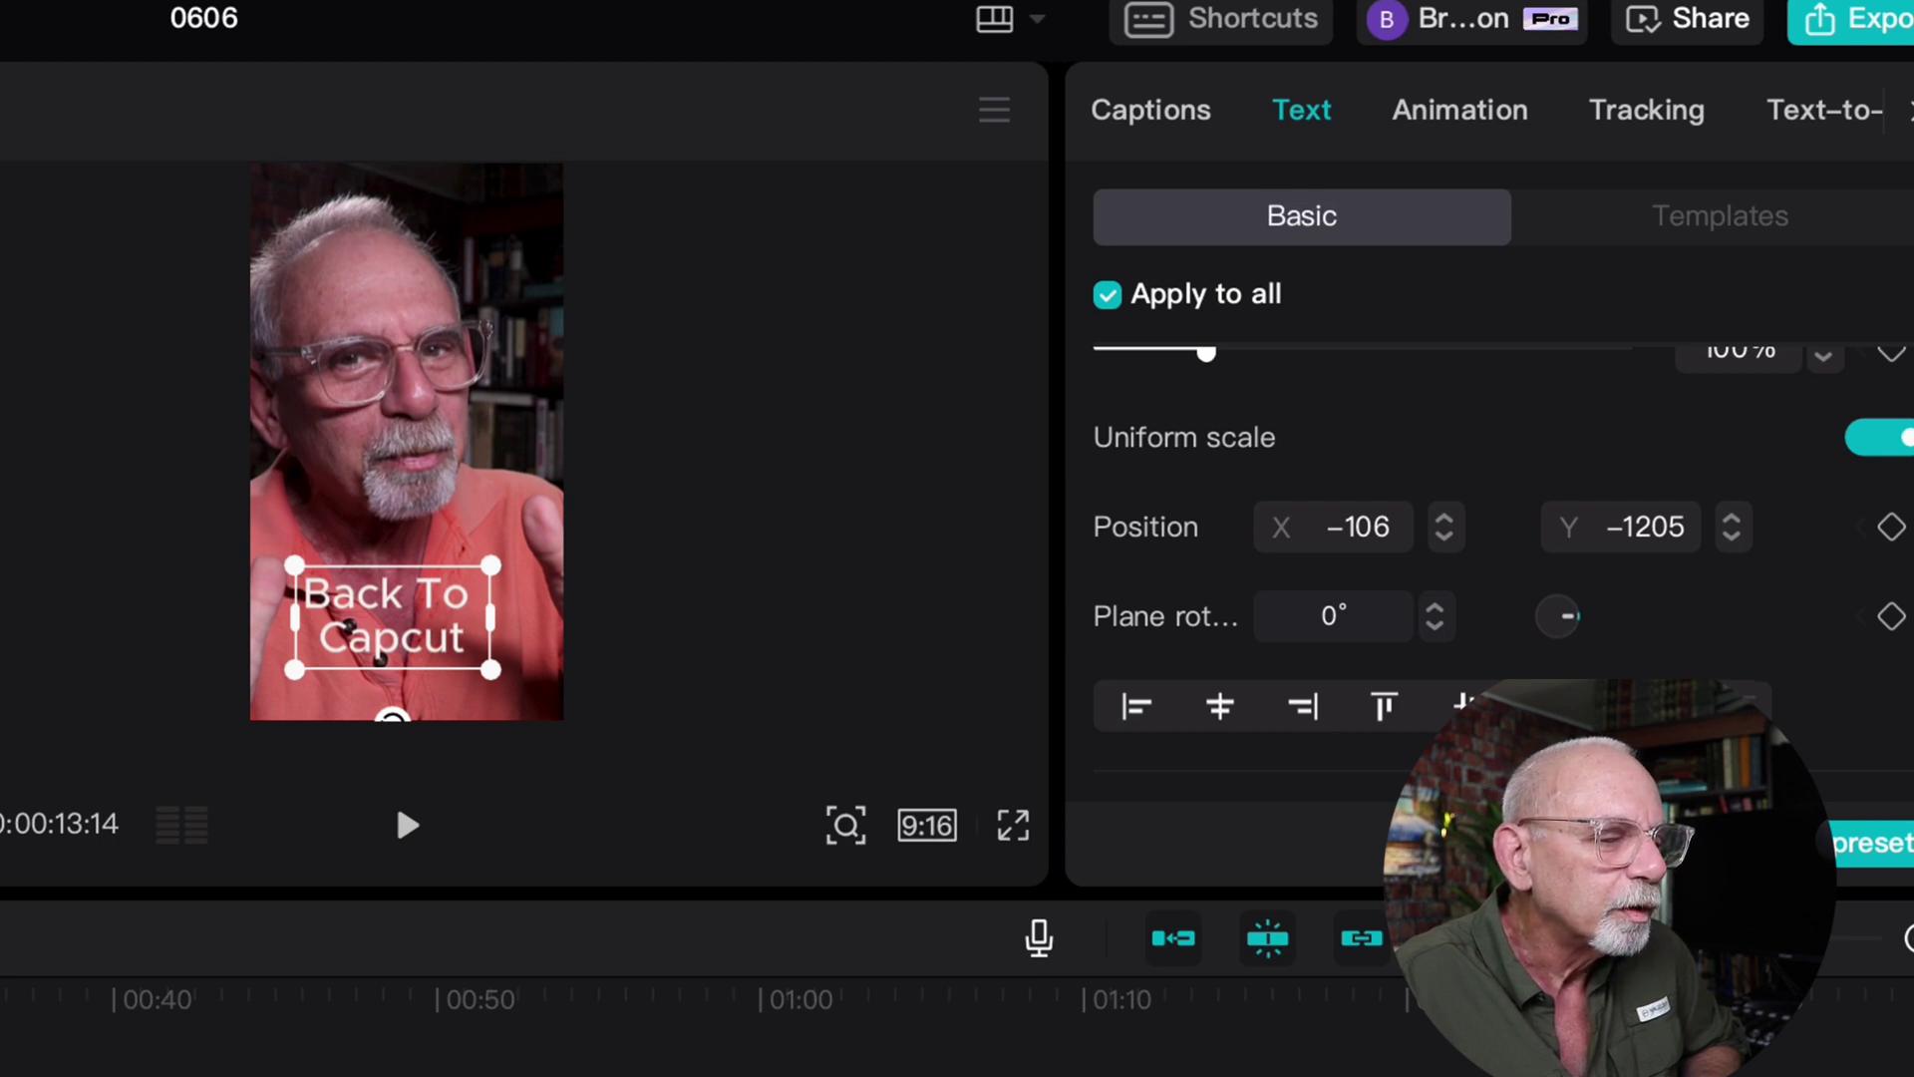
Try adjusting the captions' blend opacity, leaving it at 100%.
{"action": "scroll", "coordinate": [1495, 568], "scroll_direction": "down", "scroll_amount": 5}
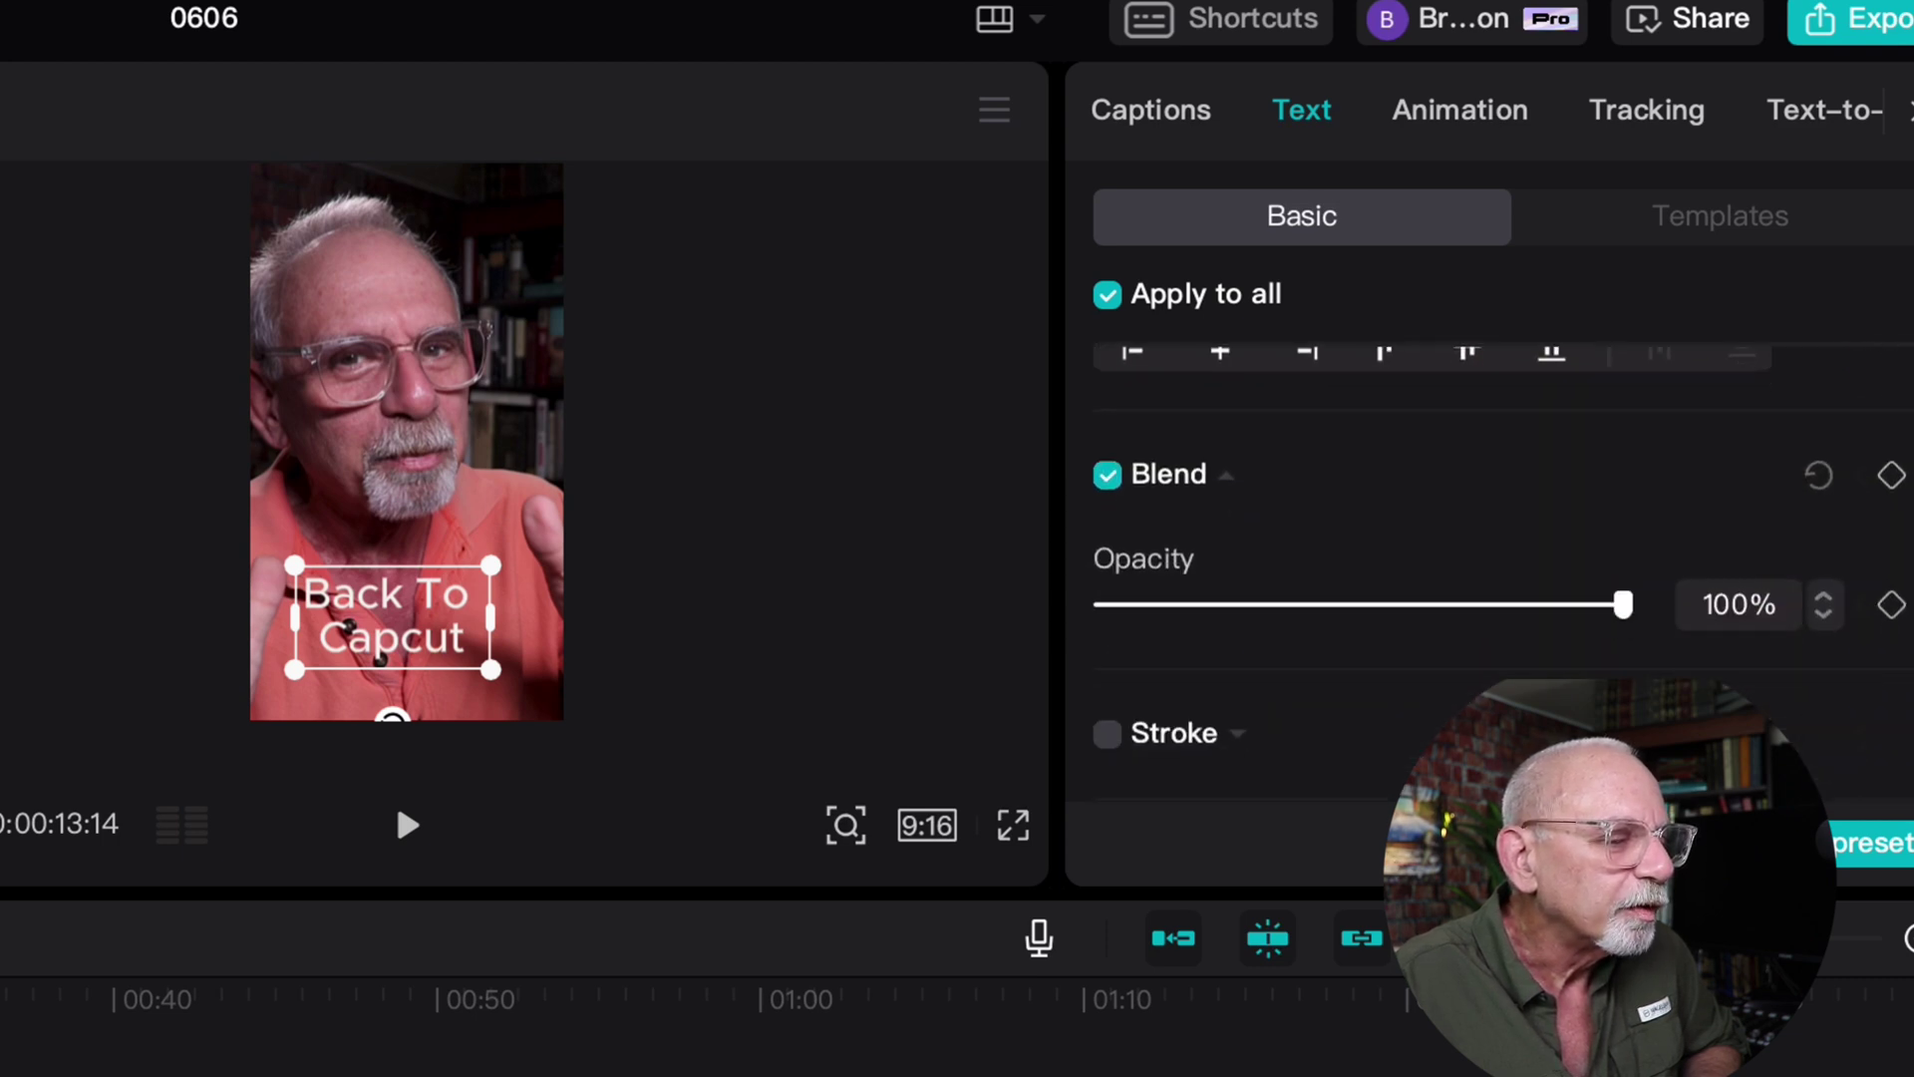
{"action": "scroll", "coordinate": [1495, 568], "scroll_direction": "down", "scroll_amount": 2}
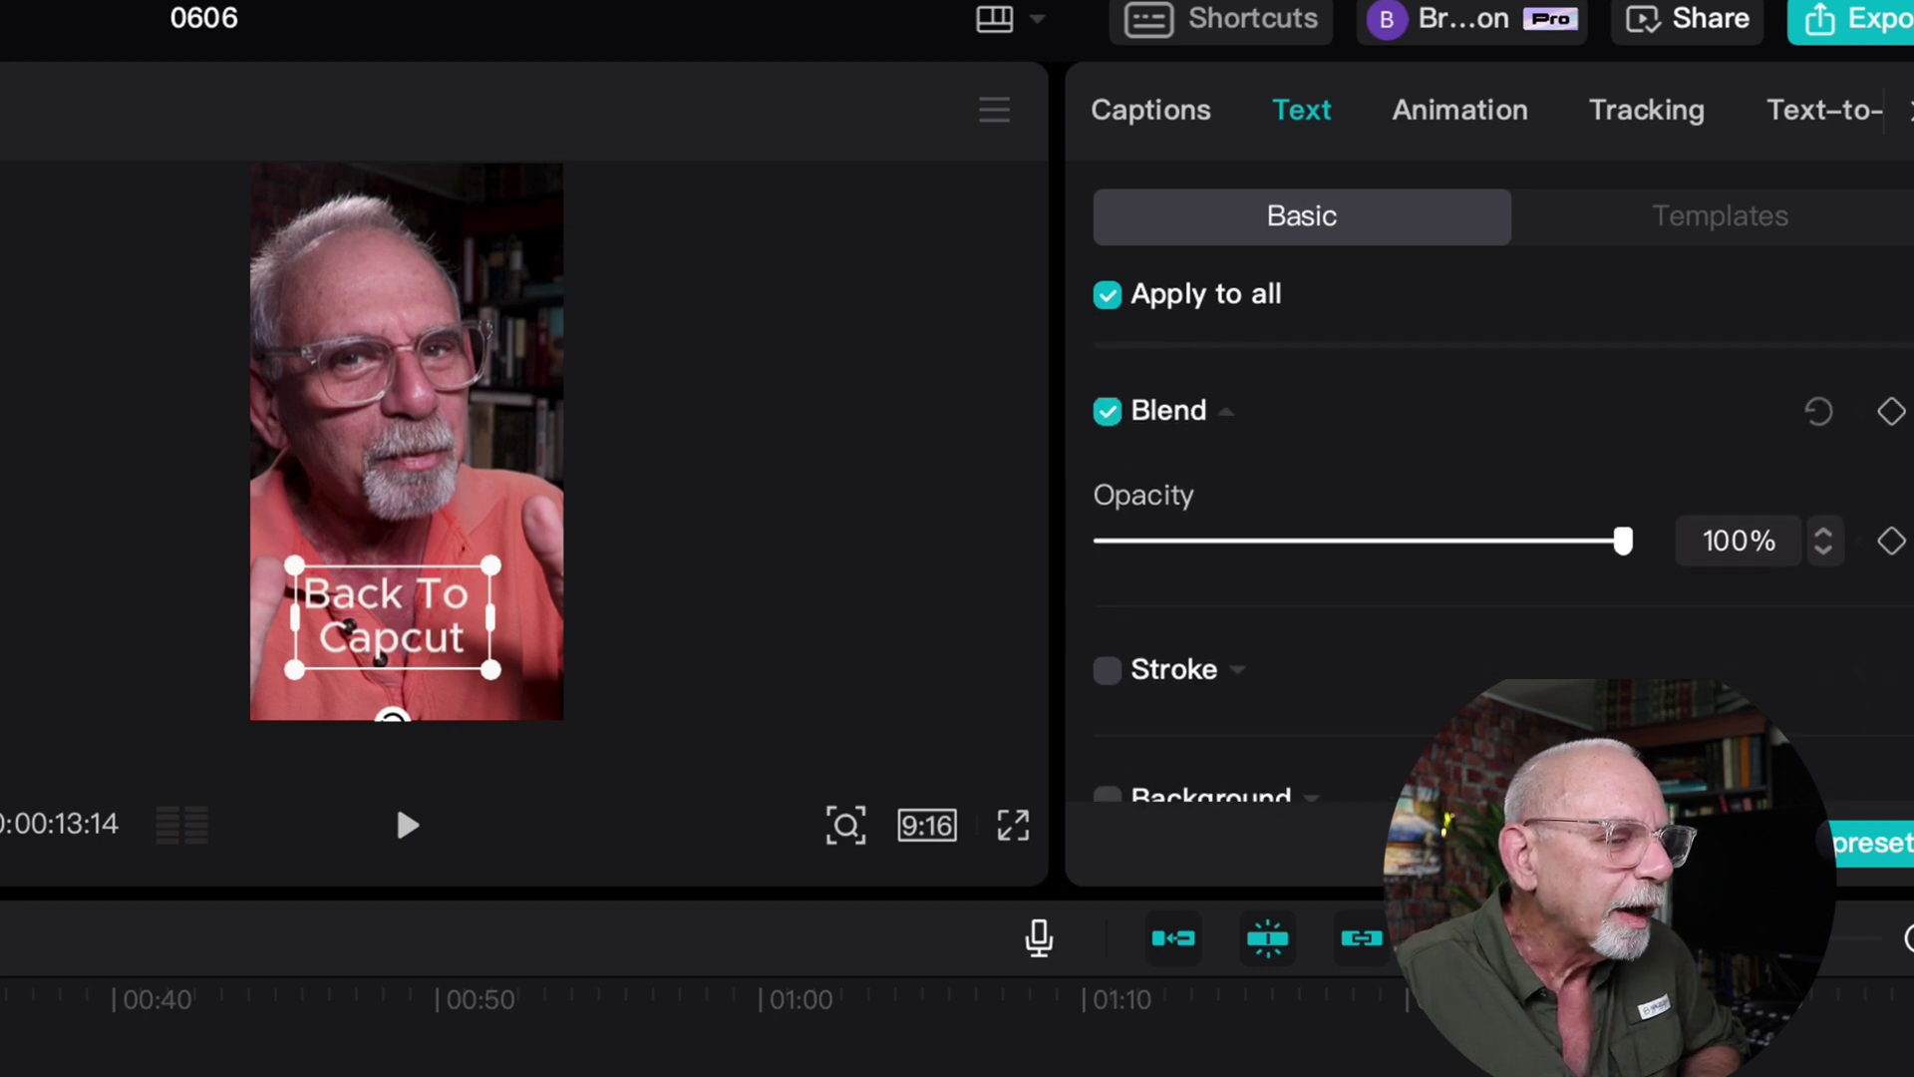
{"action": "mouse_move", "coordinate": [1623, 542]}
{"action": "left_mouse_down"}
{"action": "mouse_move", "coordinate": [1114, 541]}
{"action": "mouse_move", "coordinate": [1623, 542]}
{"action": "left_mouse_up"}
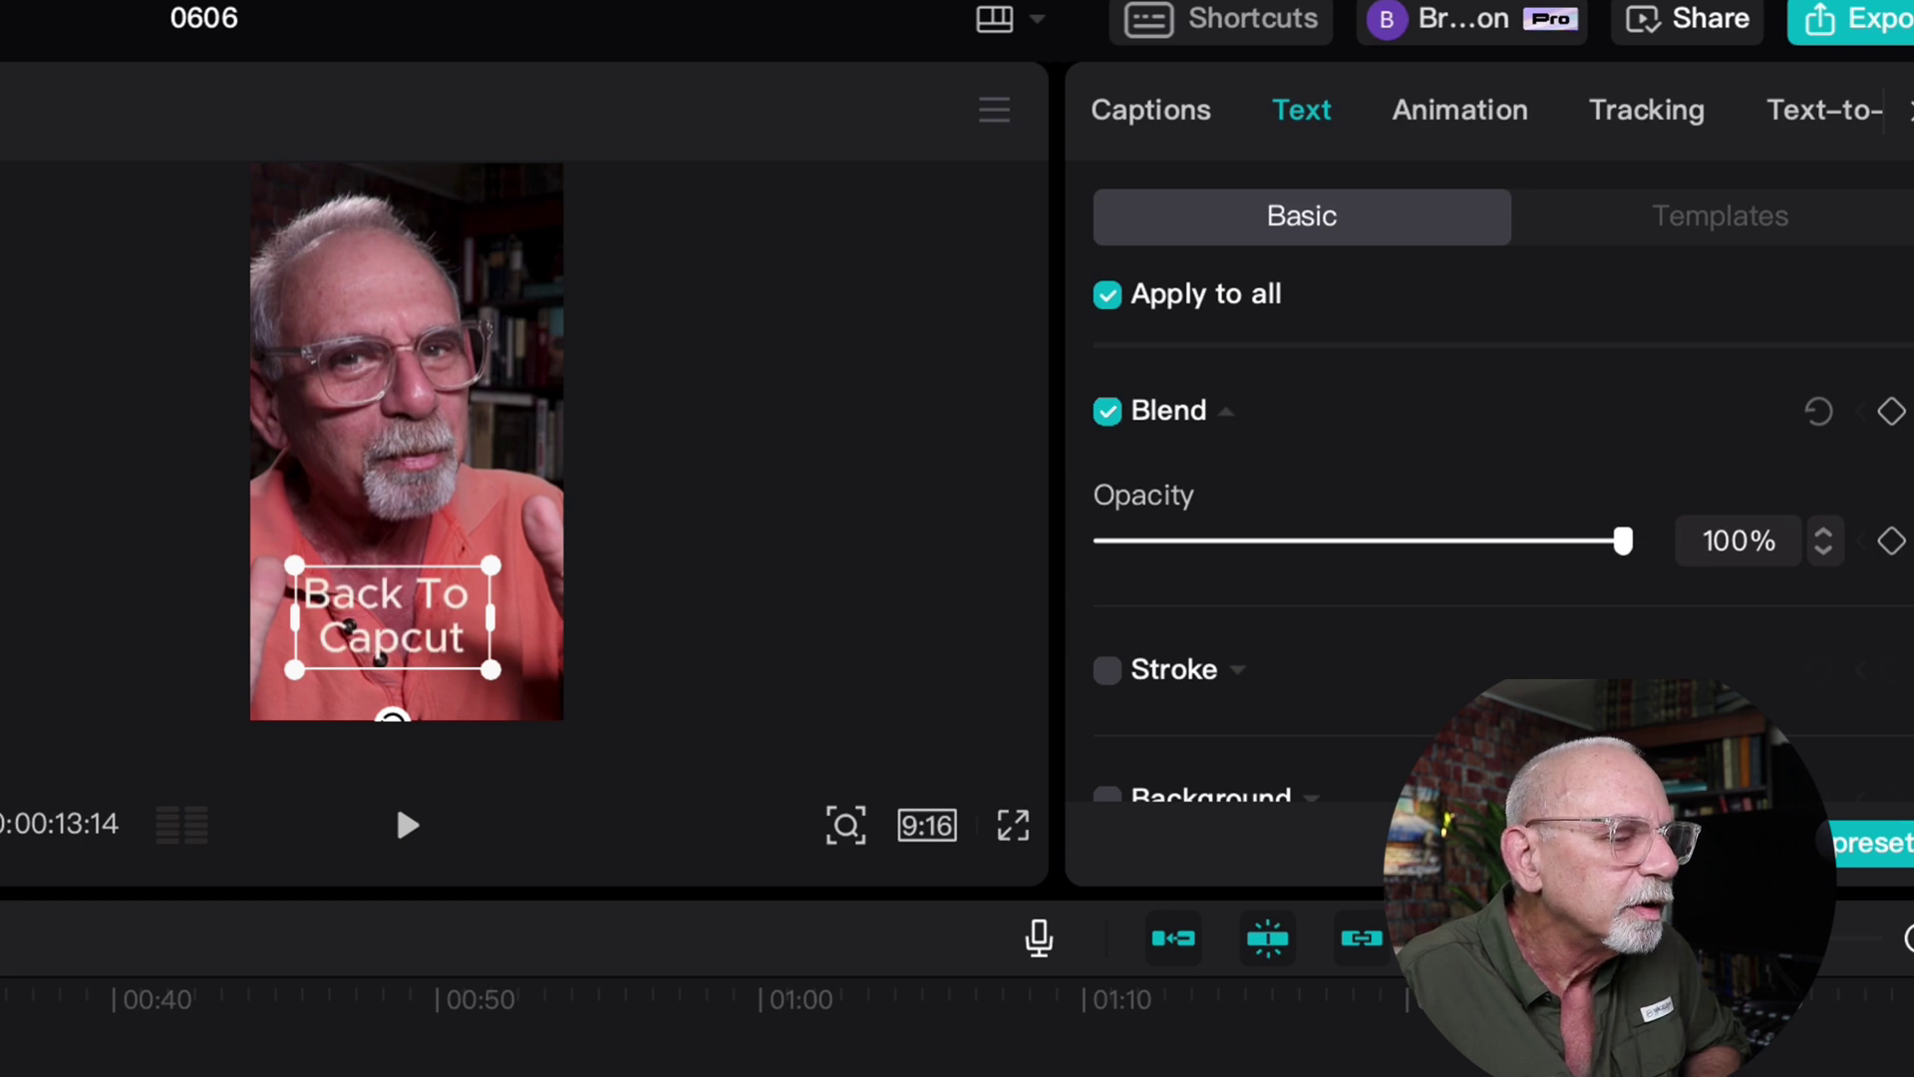
Add a stroke to the captions, color it dark blue (hex 2D5094) and set its thickness to 37.
{"action": "left_click", "coordinate": [1107, 669]}
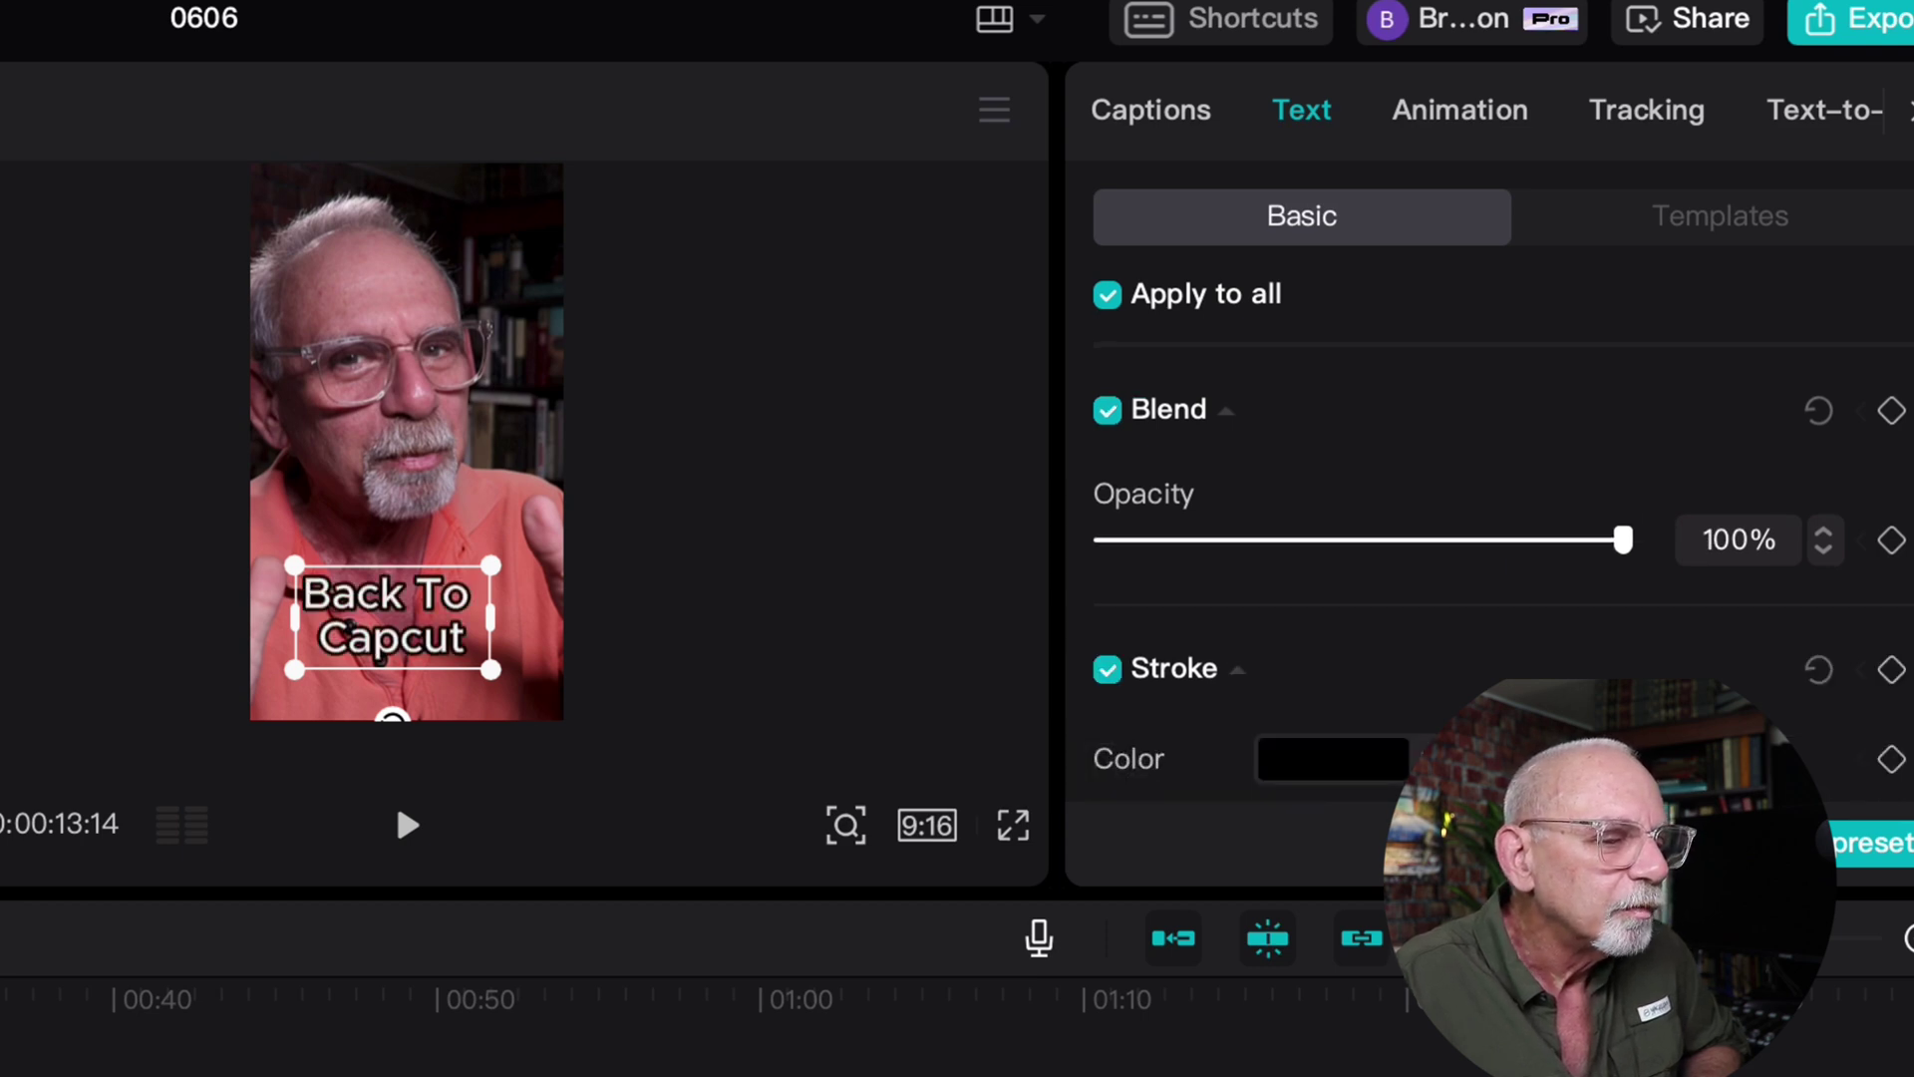
{"action": "left_click", "coordinate": [1609, 602]}
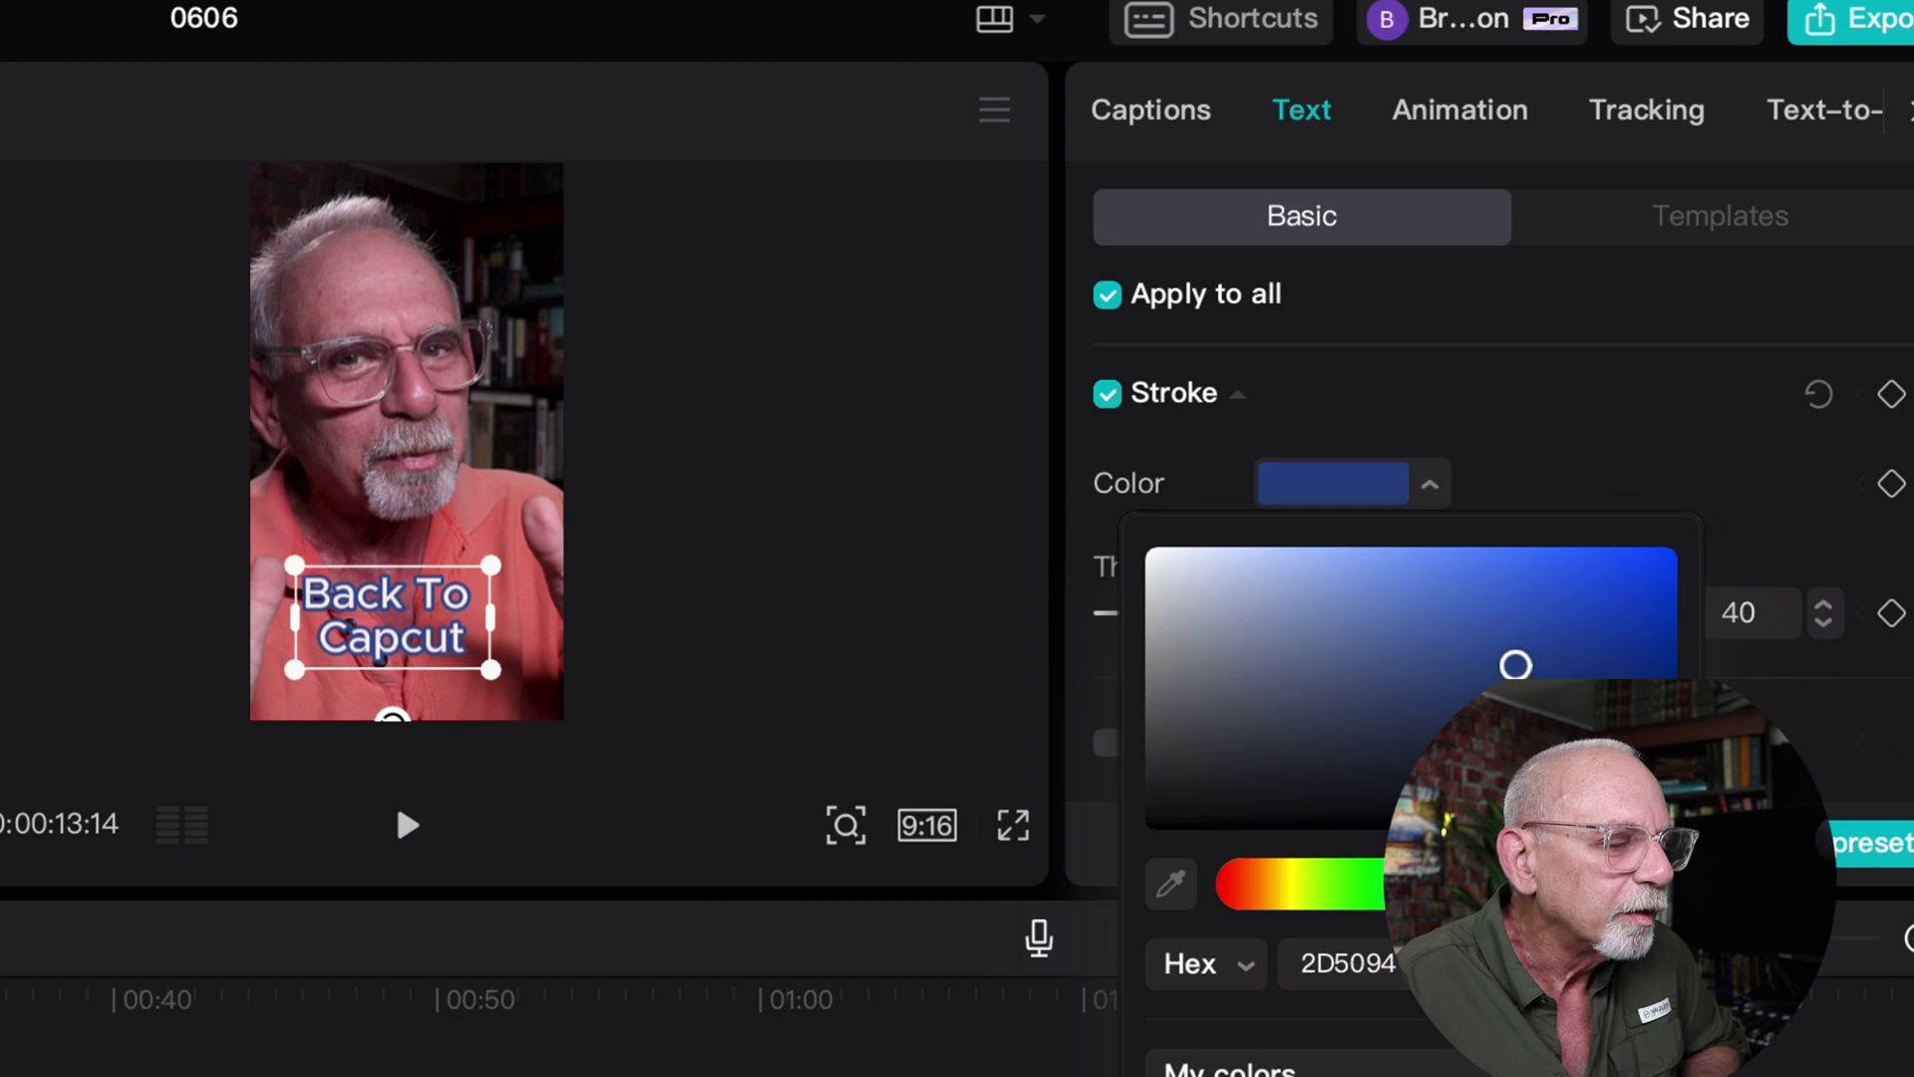
{"action": "key", "text": "Escape"}
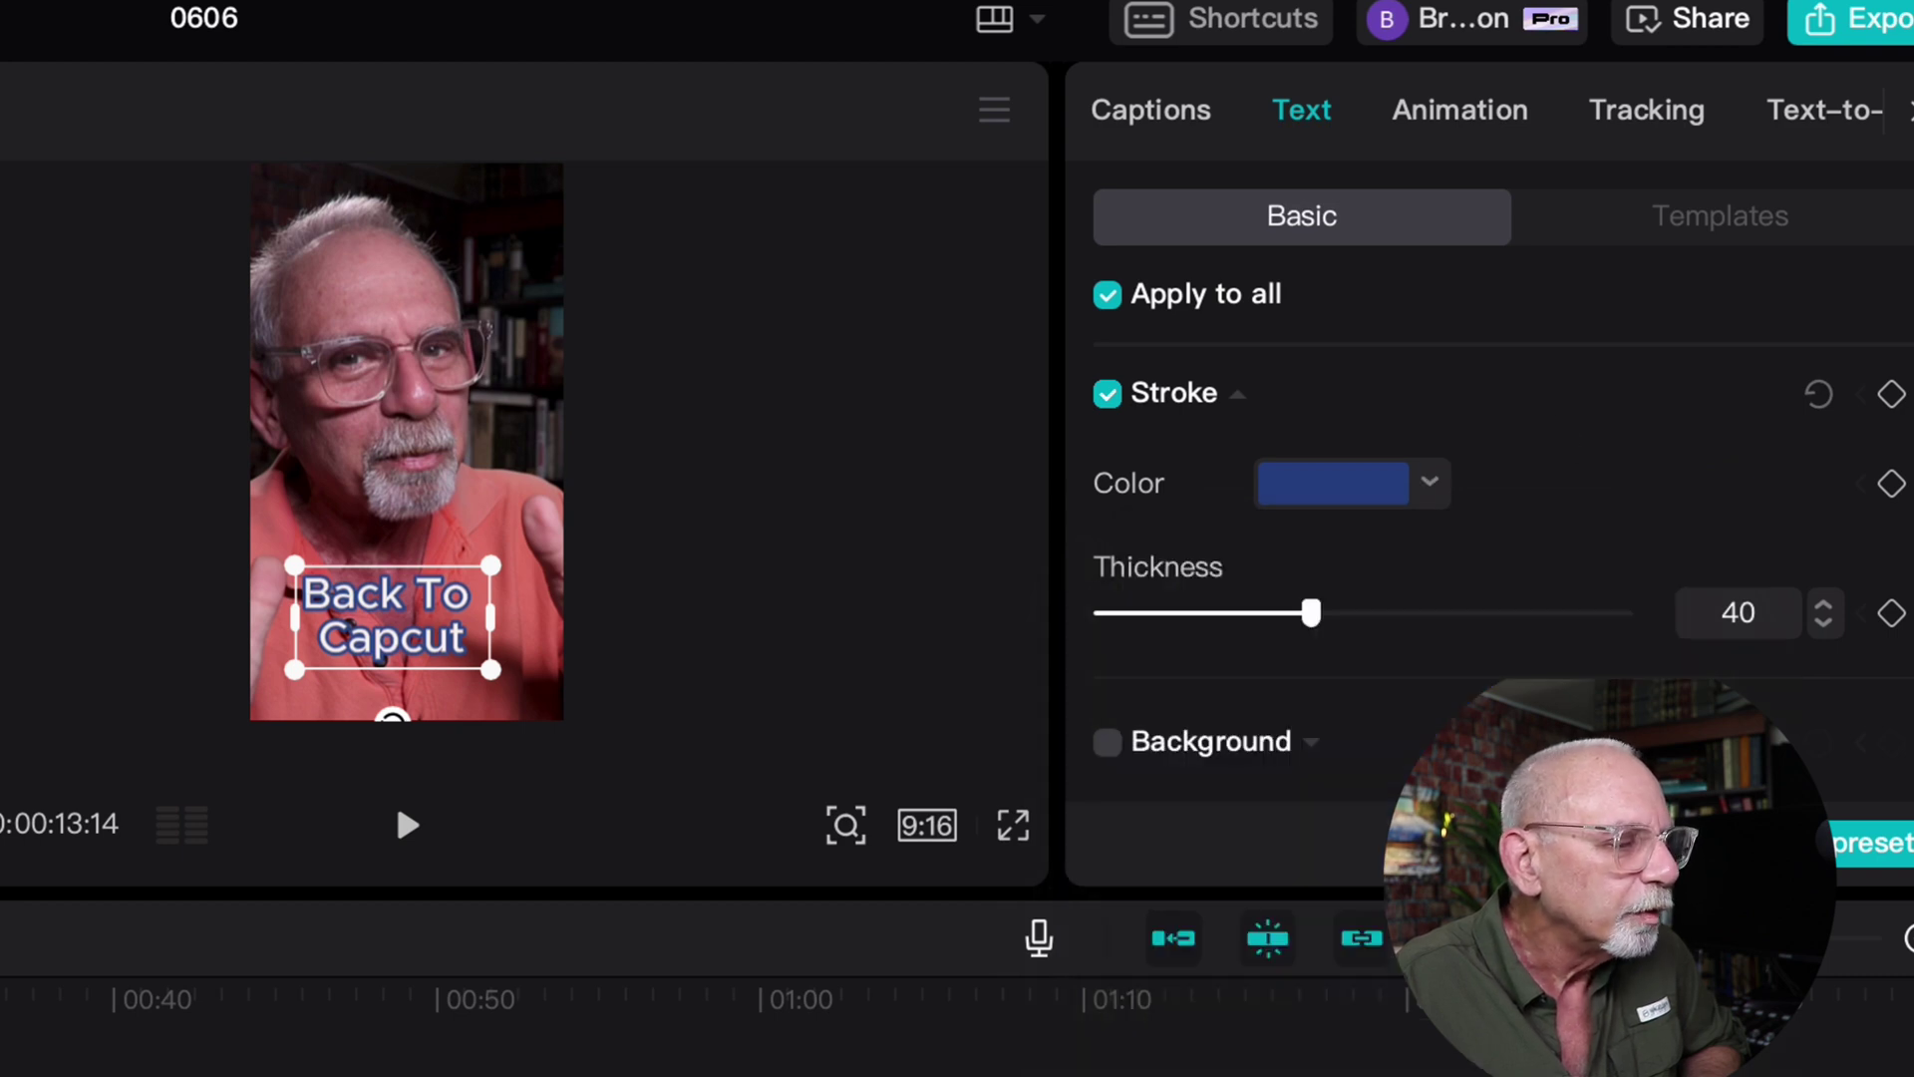
{"action": "mouse_move", "coordinate": [1311, 613]}
{"action": "left_mouse_down"}
{"action": "mouse_move", "coordinate": [1457, 613]}
{"action": "mouse_move", "coordinate": [1297, 613]}
{"action": "left_mouse_up"}
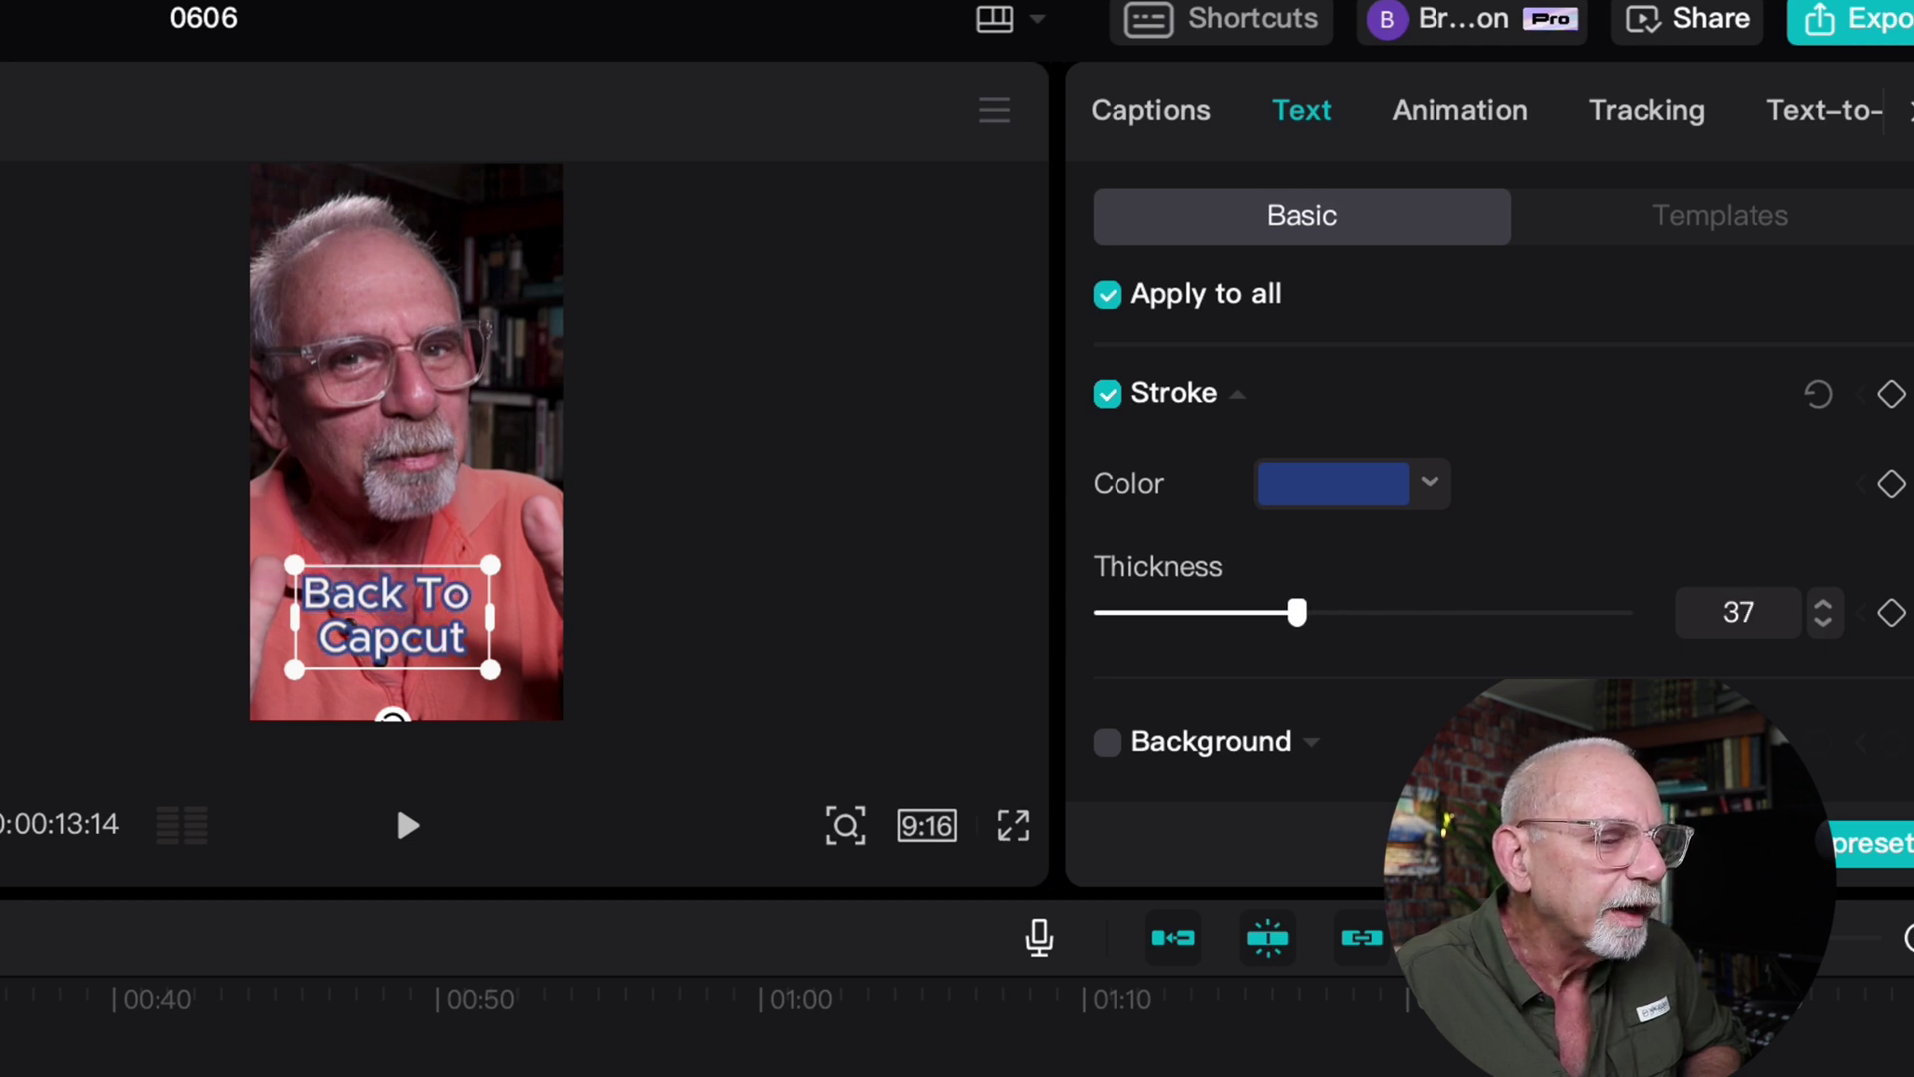
{"action": "scroll", "coordinate": [1296, 598], "scroll_direction": "down", "scroll_amount": 5}
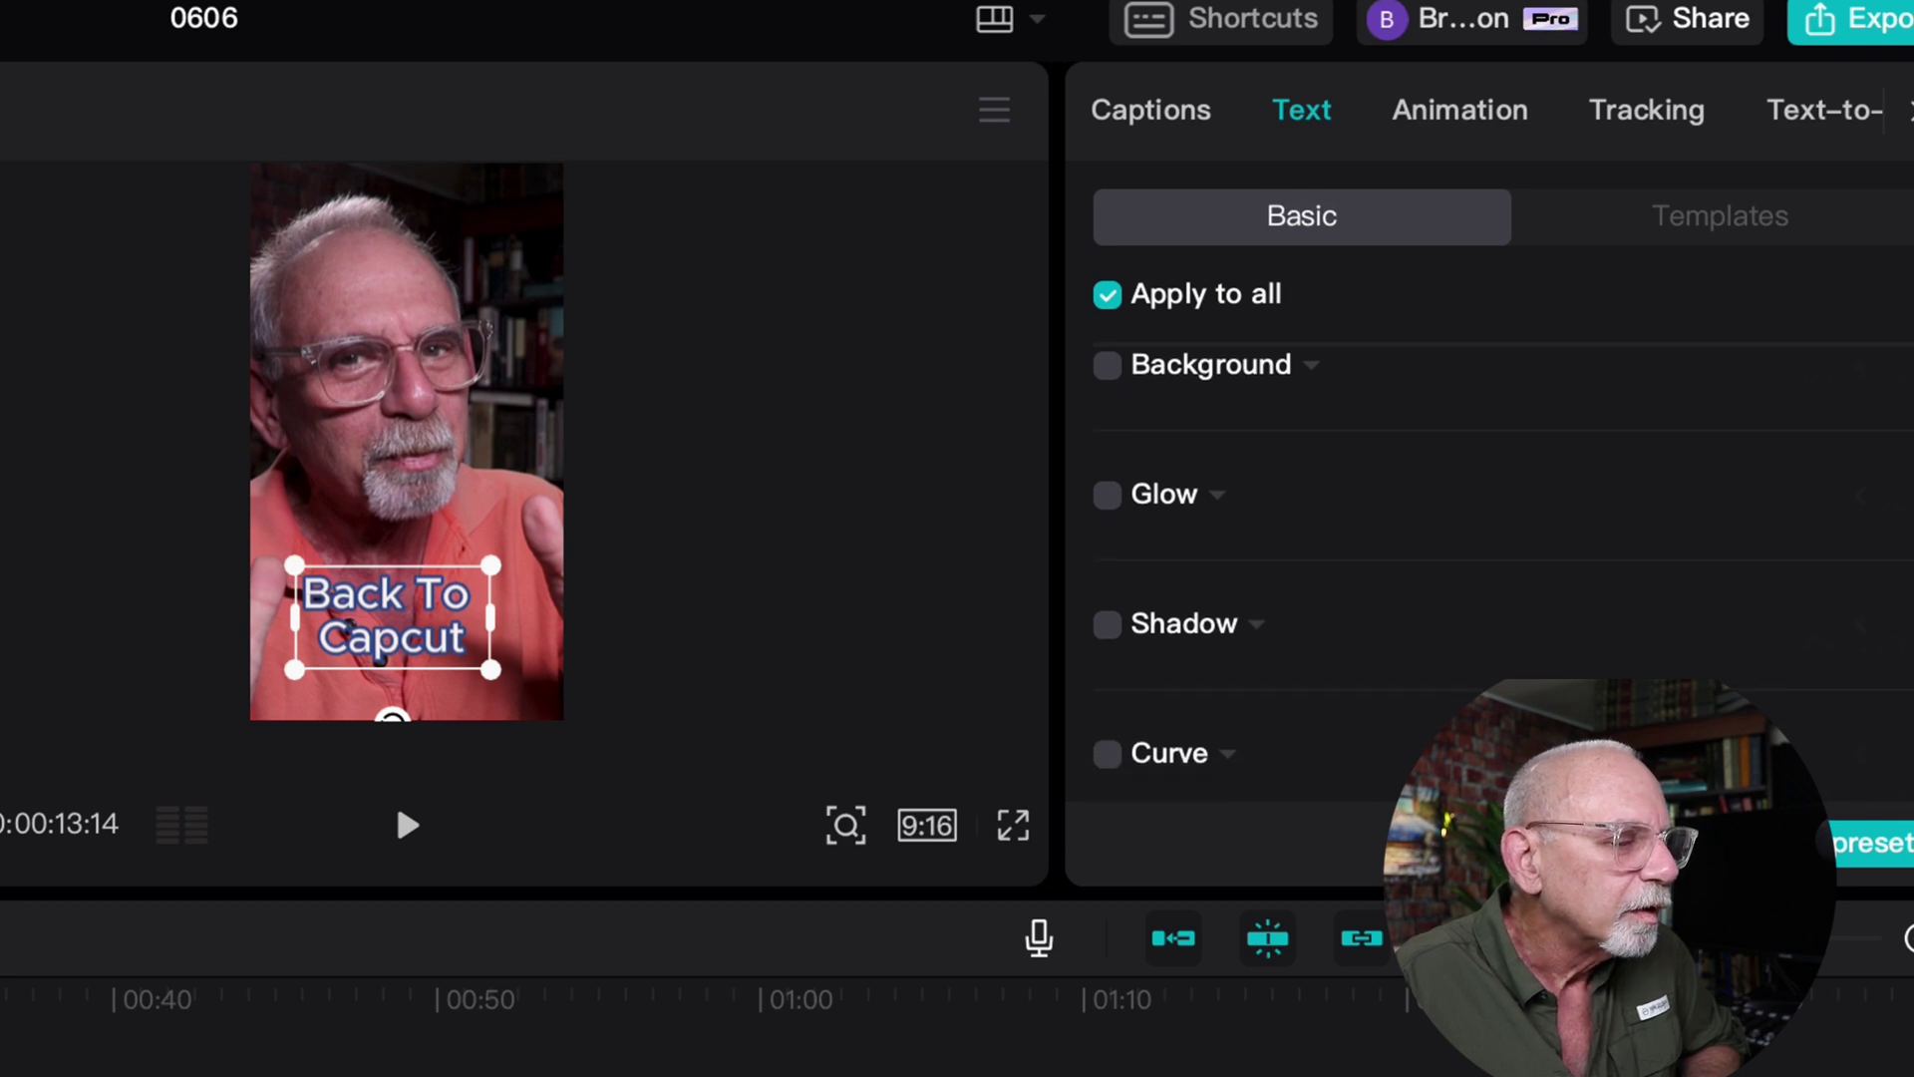
Add a background to all captions, compare the two shapes, keep the full rectangle and color it dark red.
{"action": "left_click", "coordinate": [1107, 367]}
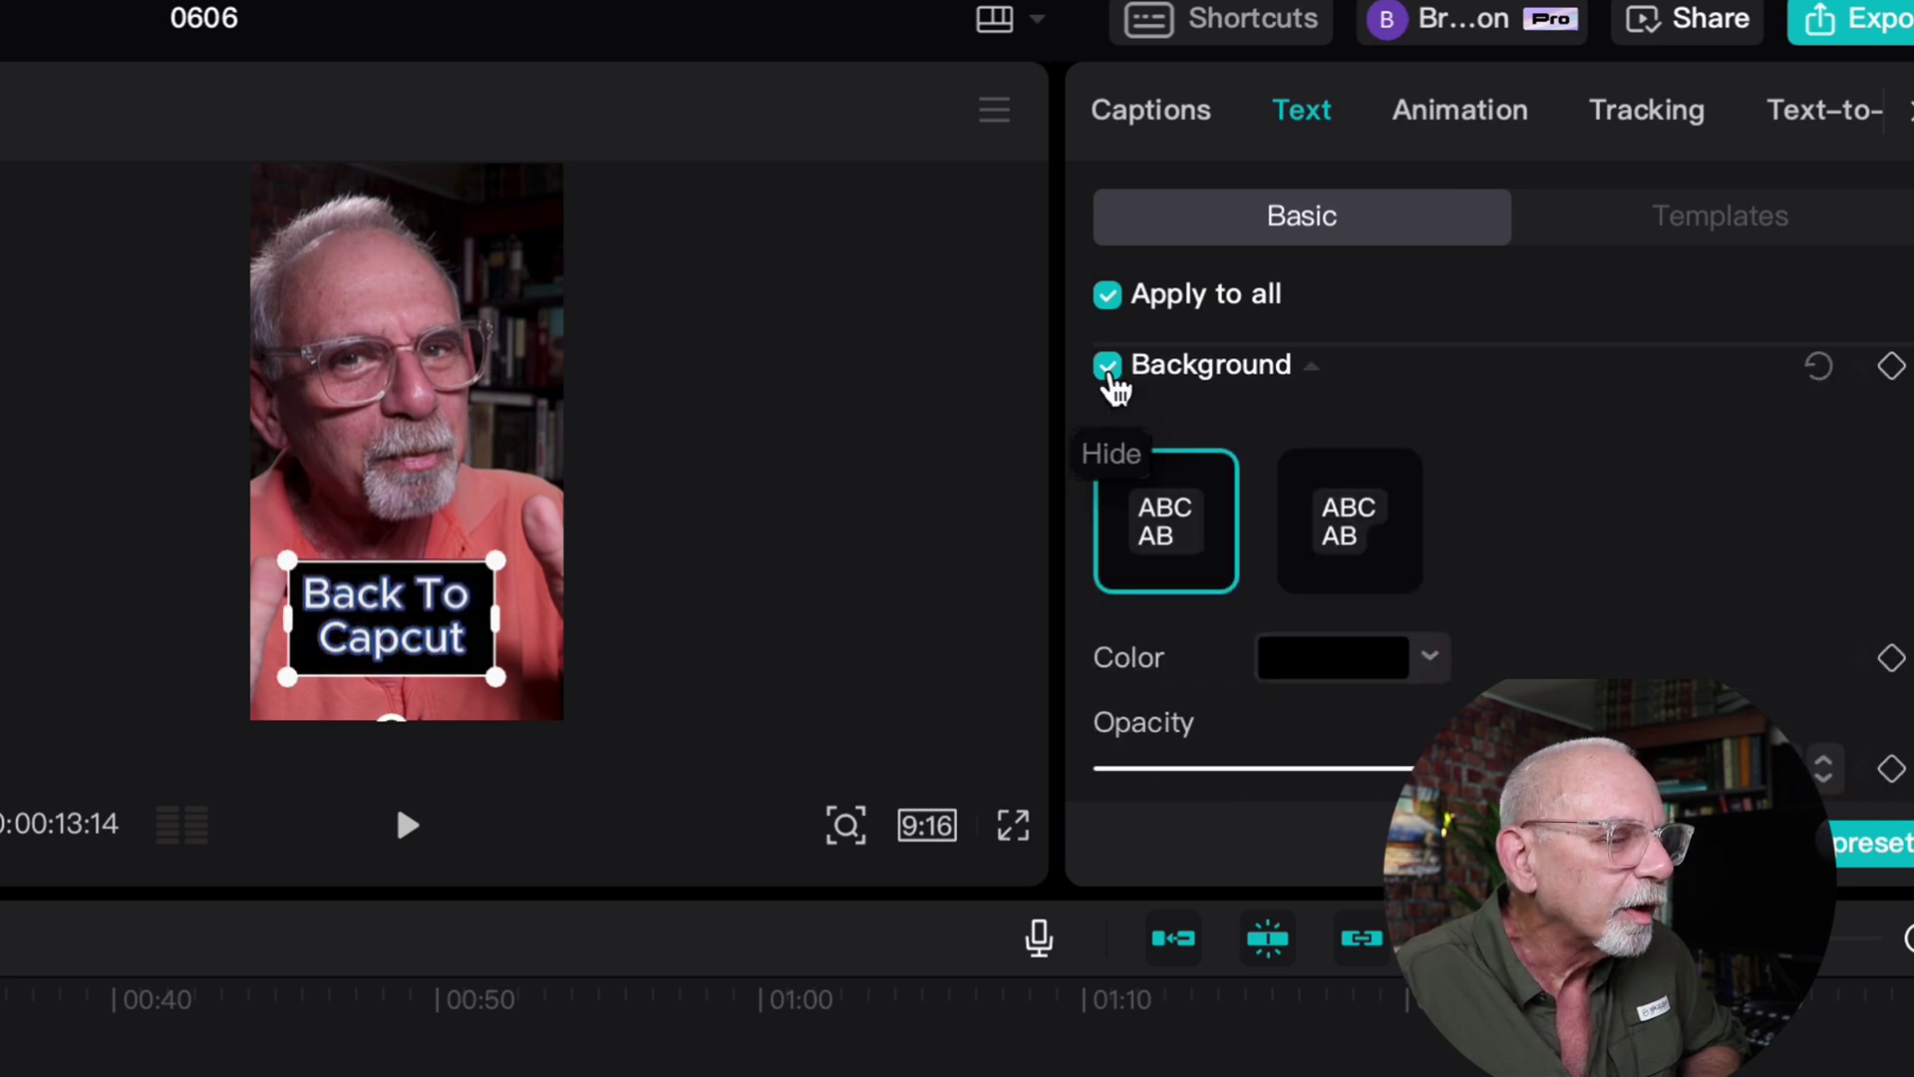
{"action": "left_click", "coordinate": [1351, 520]}
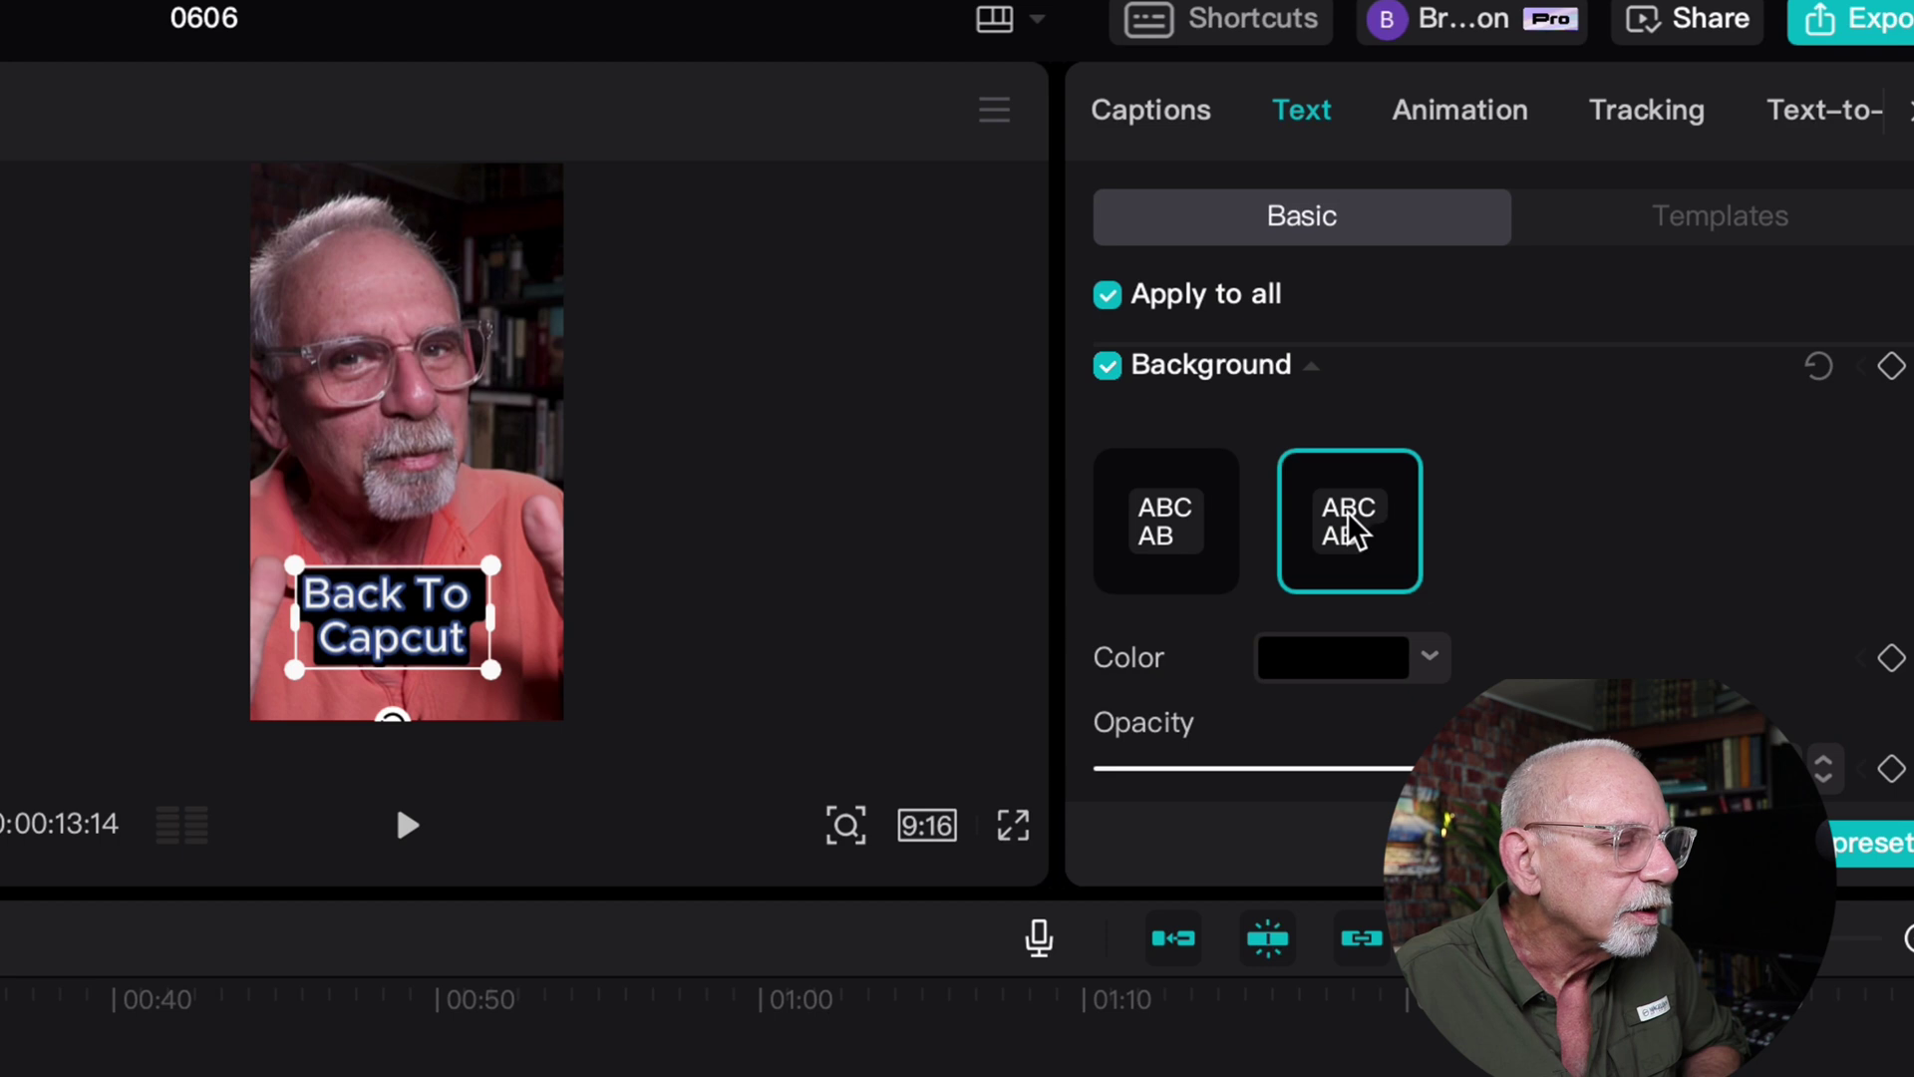
{"action": "left_click", "coordinate": [1172, 541]}
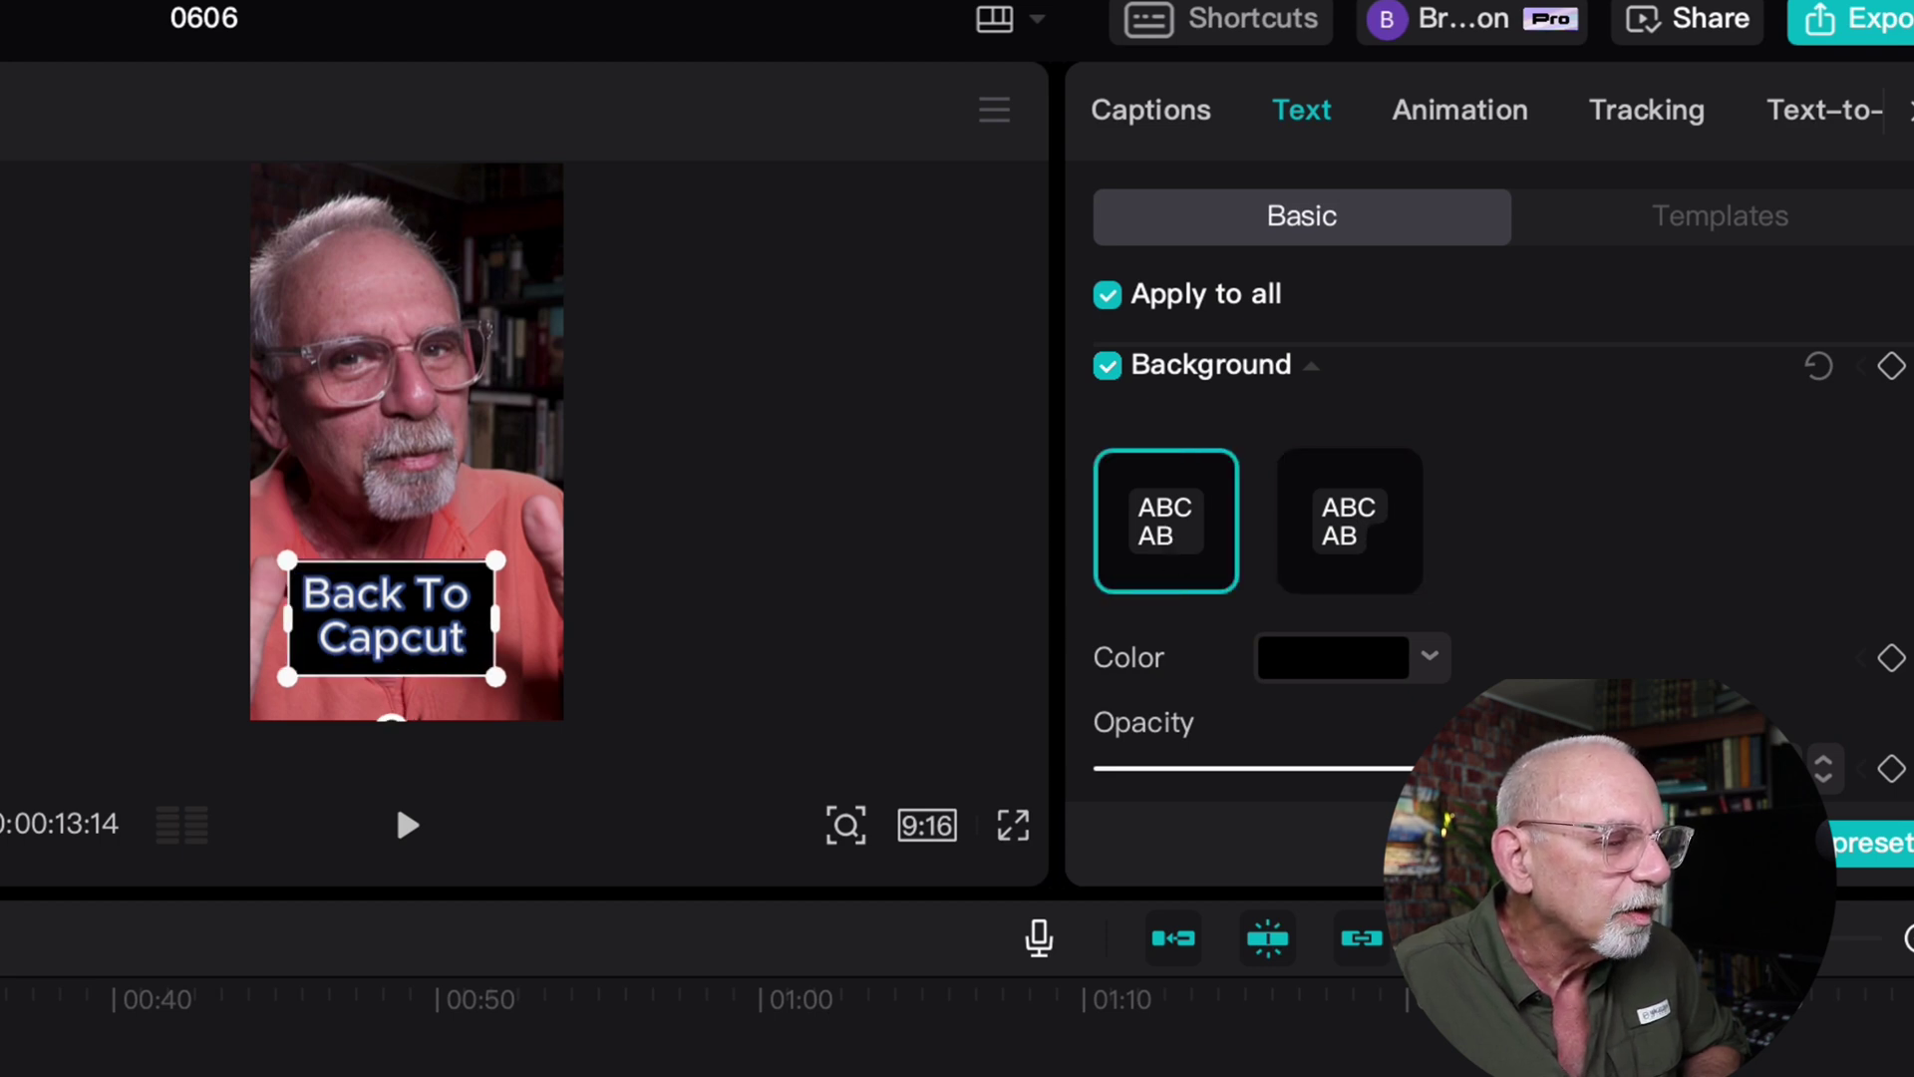
{"action": "left_click", "coordinate": [1361, 536]}
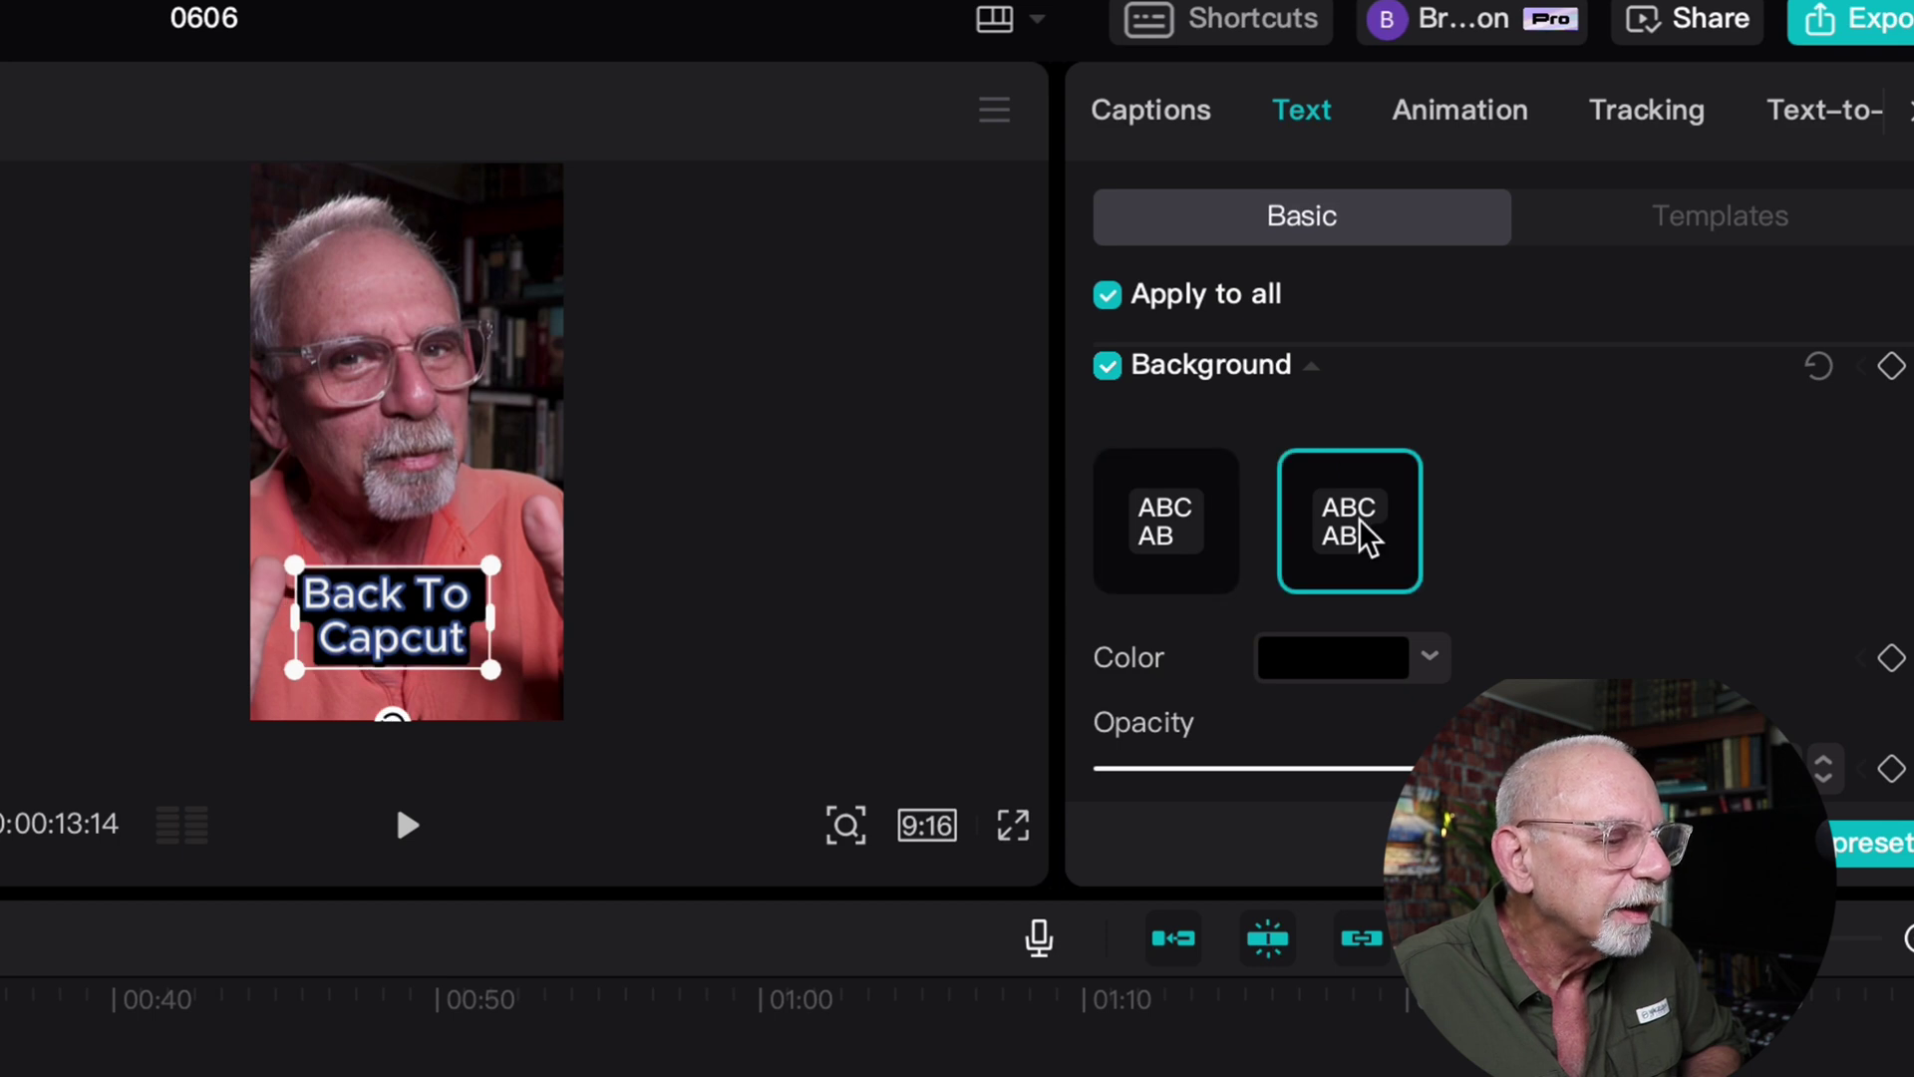
{"action": "left_click", "coordinate": [1186, 523]}
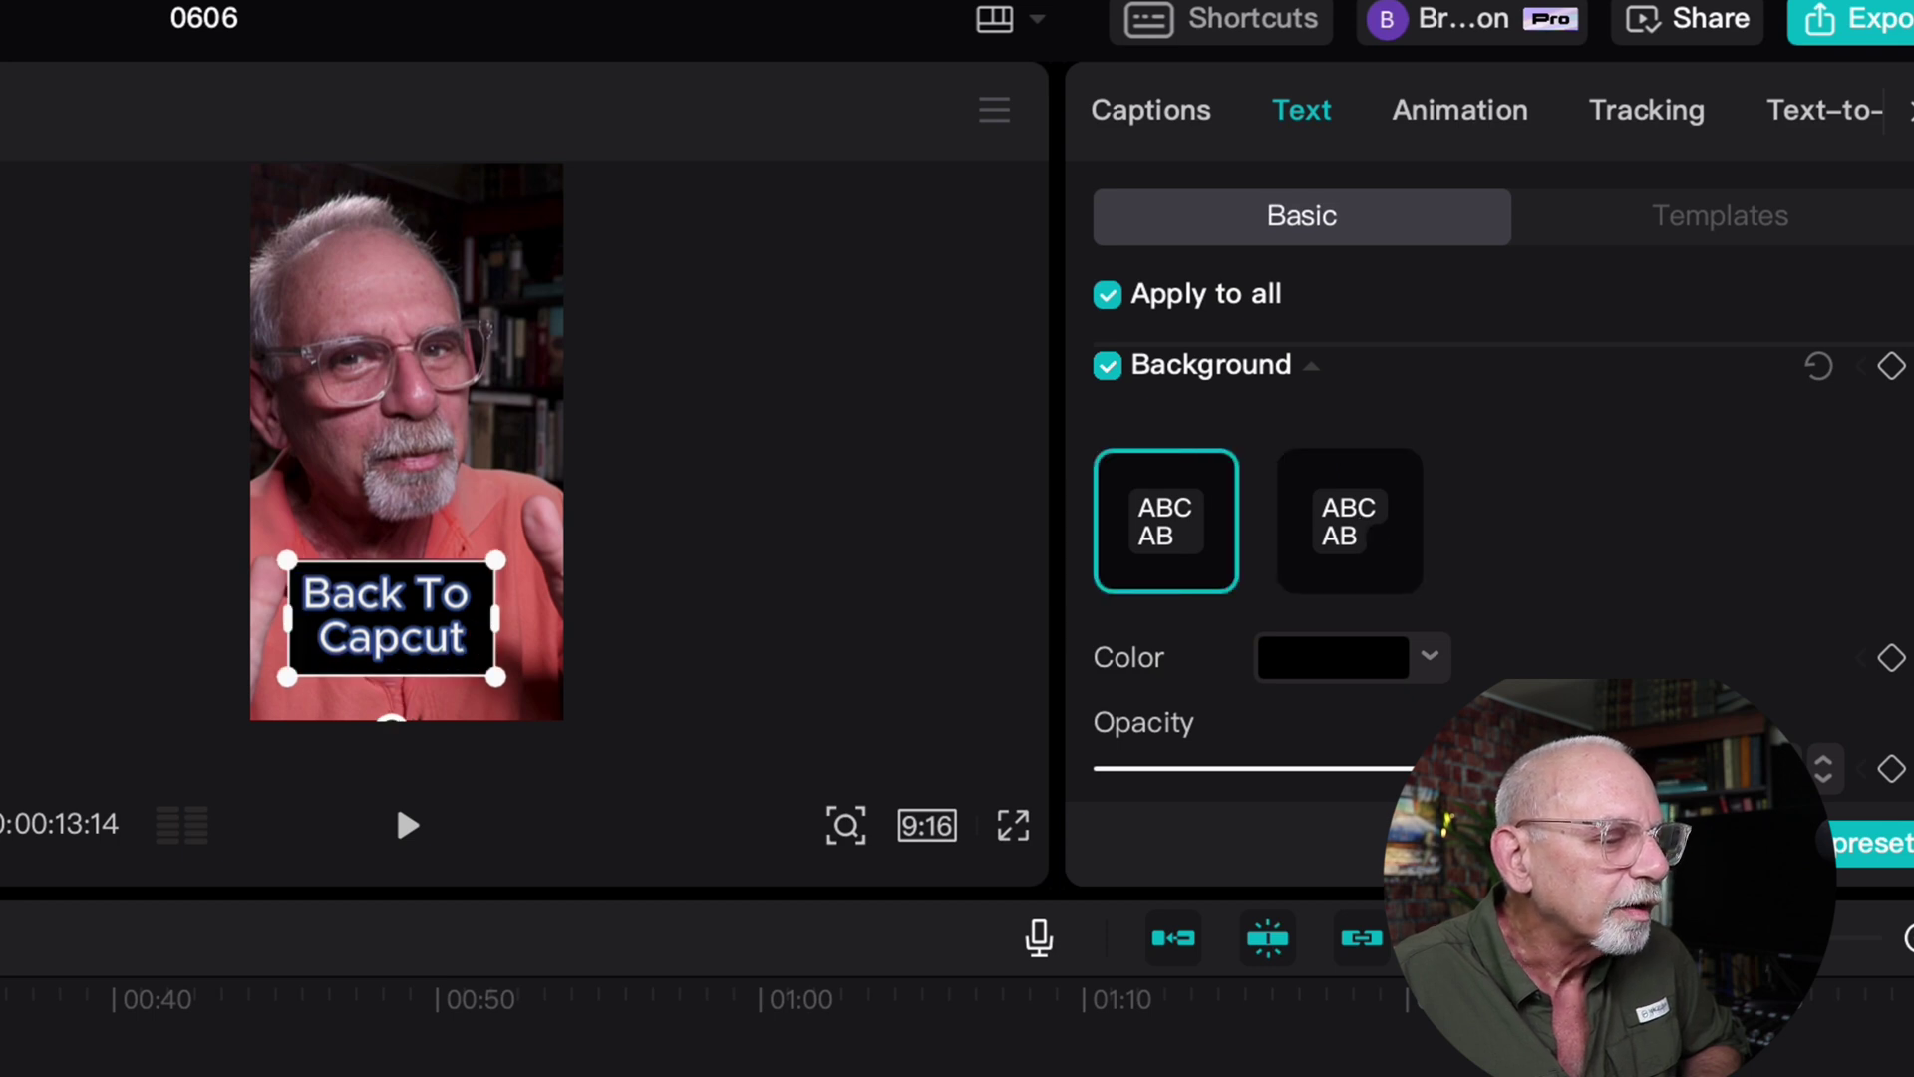
{"action": "left_click", "coordinate": [1429, 657]}
{"action": "left_click", "coordinate": [1654, 828]}
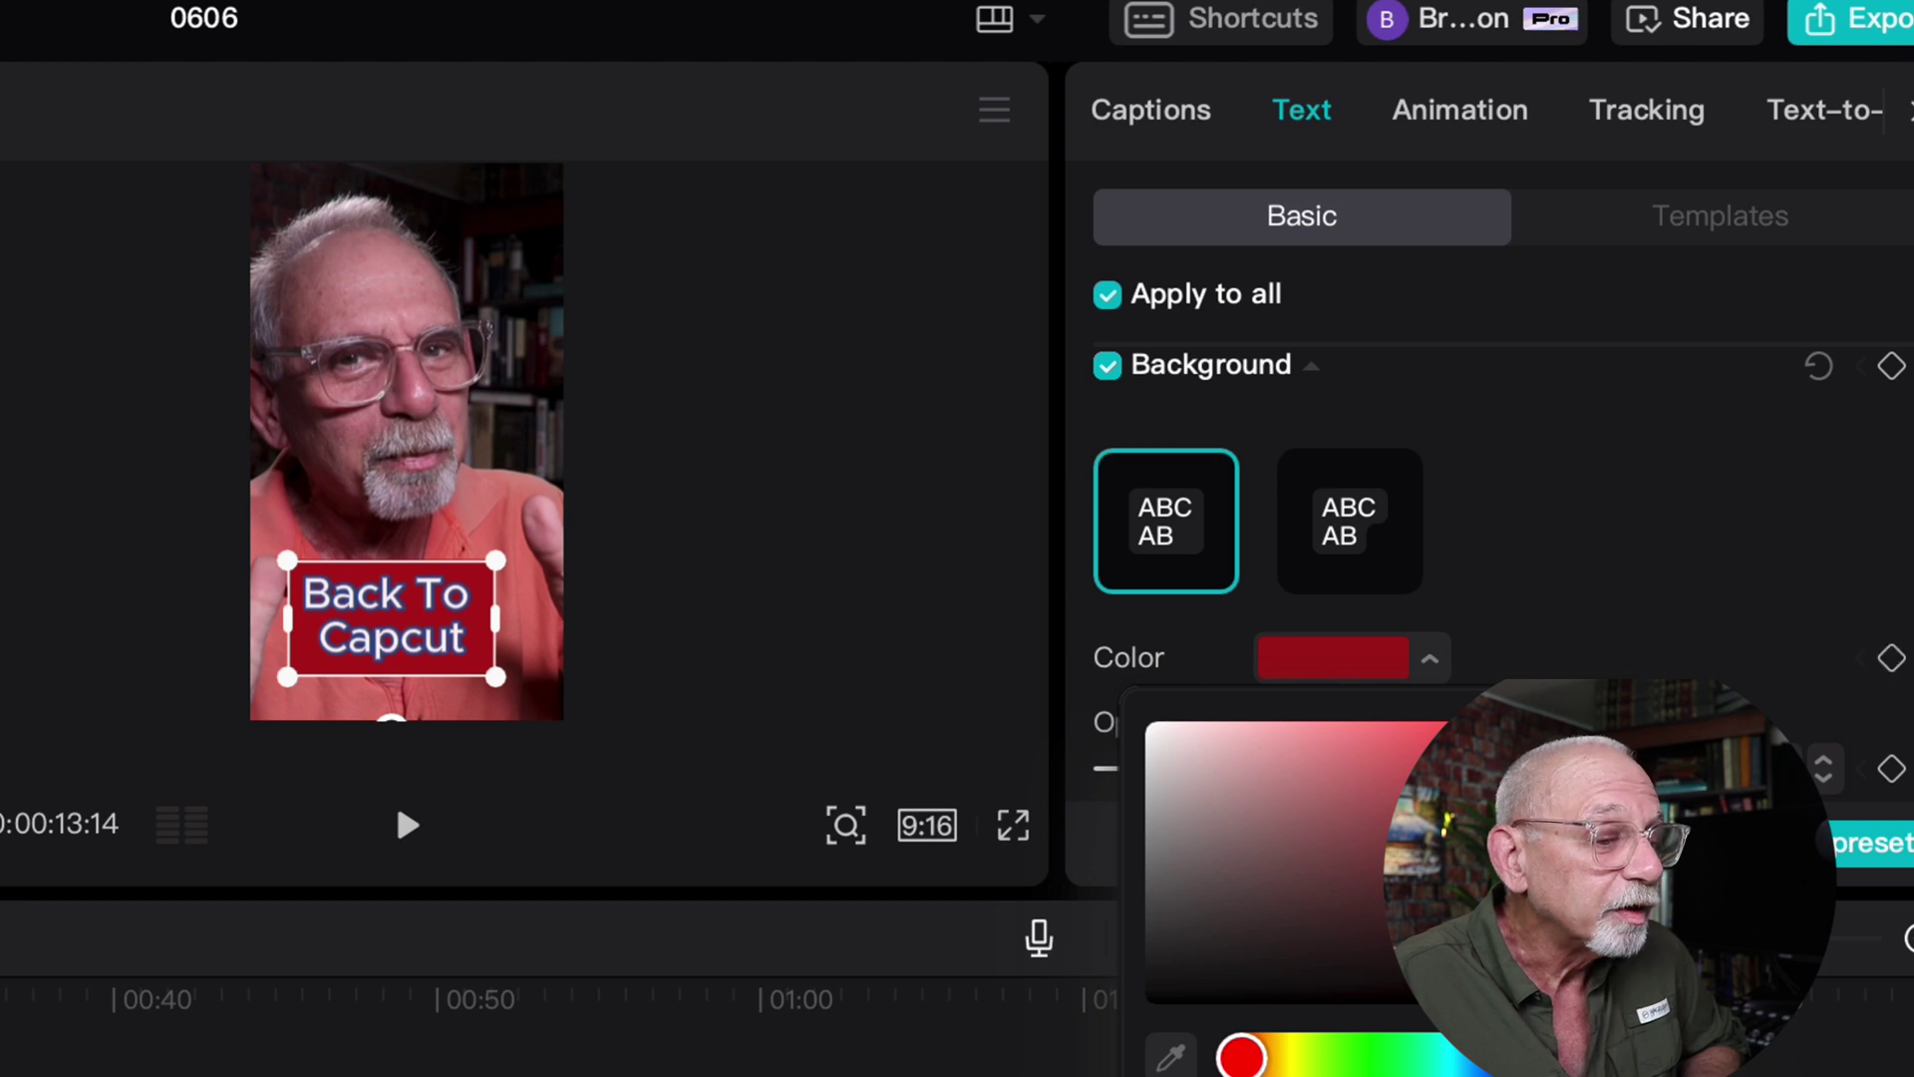
{"action": "key", "text": "Escape"}
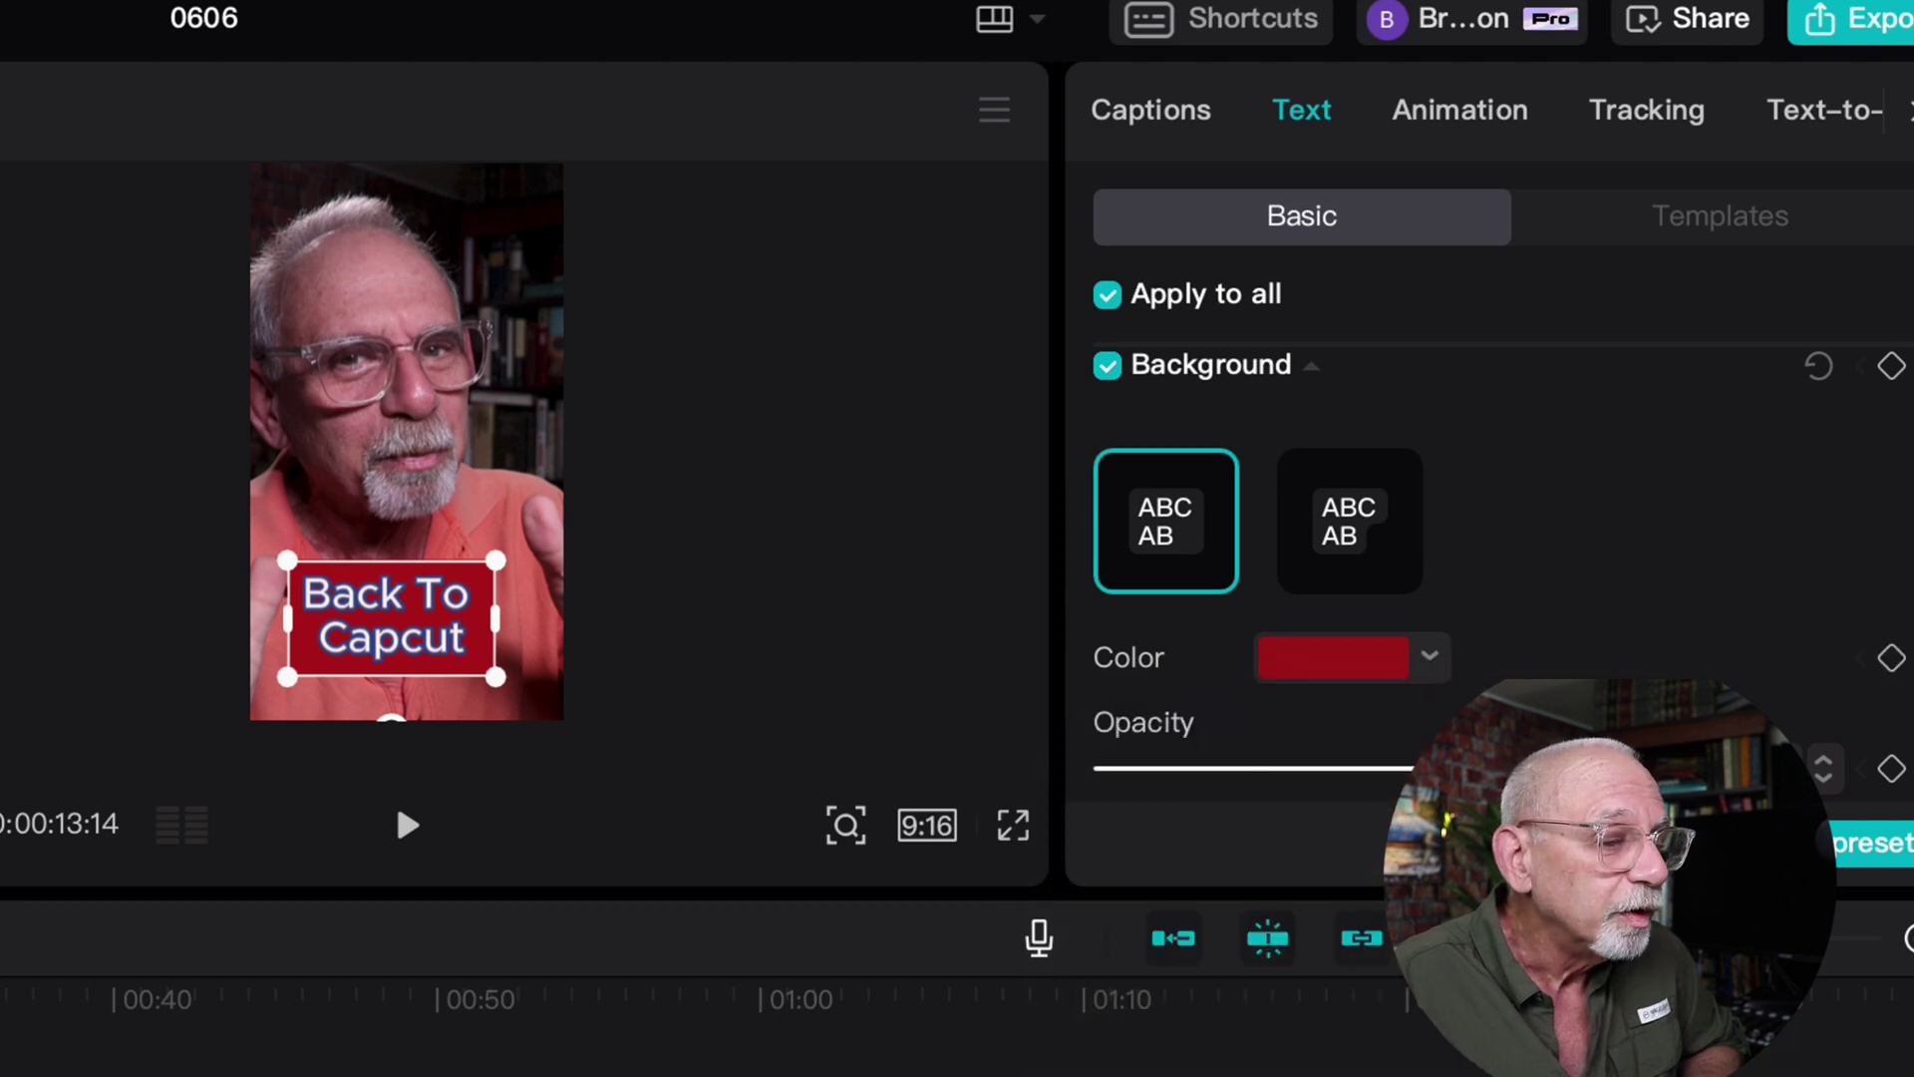
Round the corners of the captions' background to 54%.
{"action": "scroll", "coordinate": [1356, 569], "scroll_direction": "down", "scroll_amount": 8}
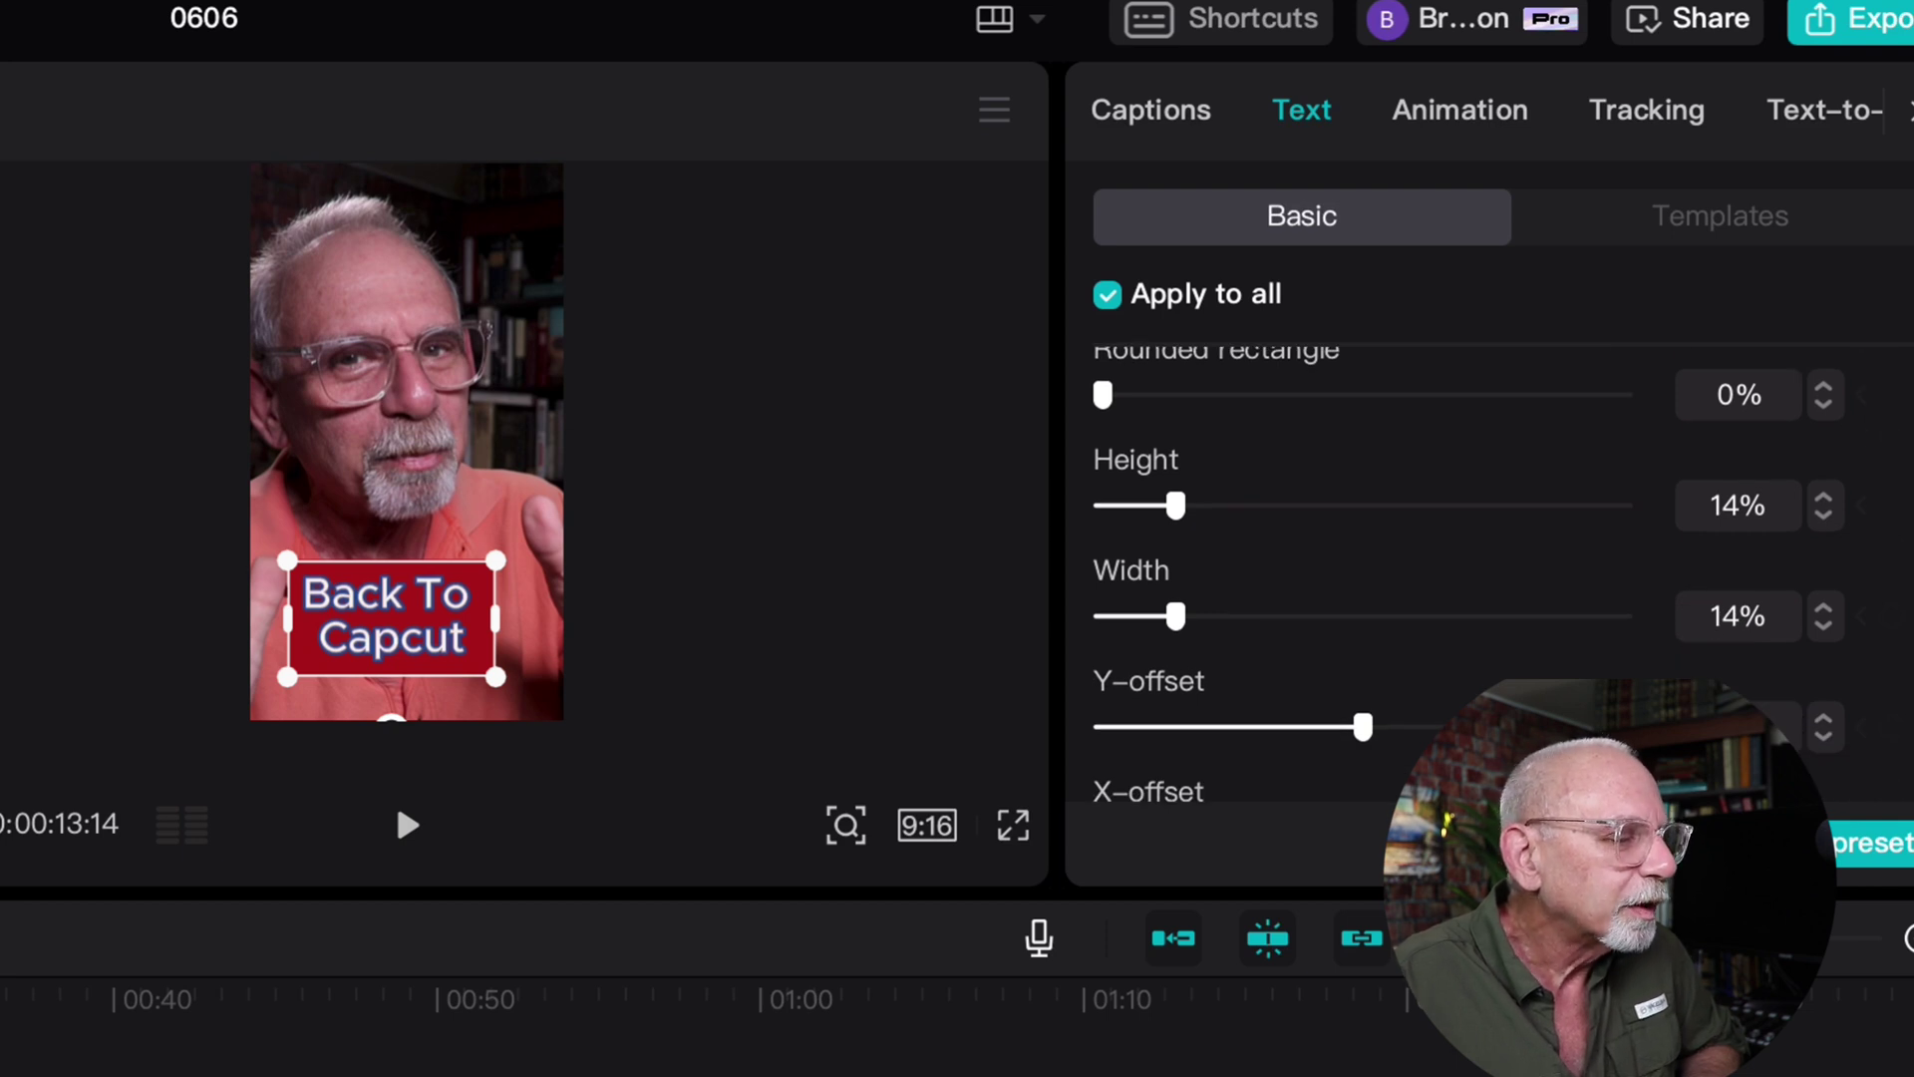
{"action": "left_click_drag", "start_coordinate": [1102, 395], "coordinate": [1384, 395]}
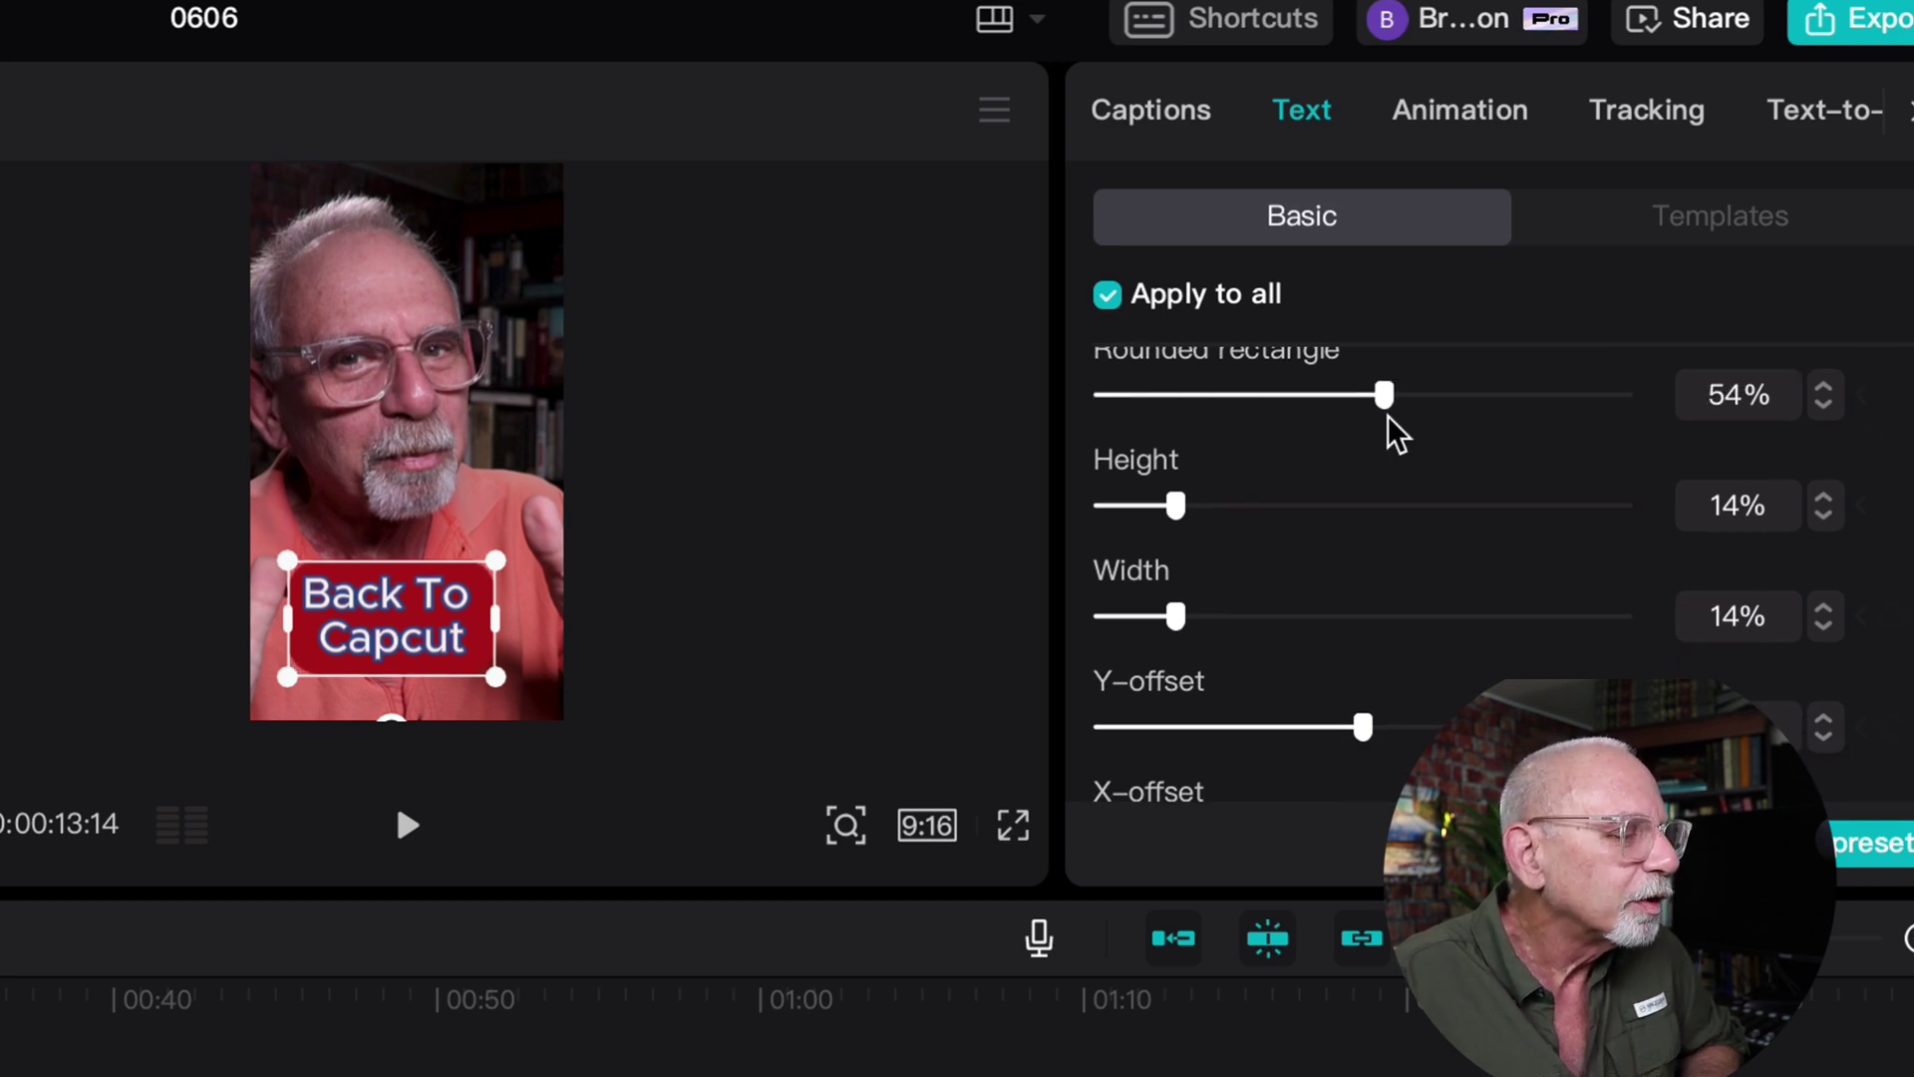
{"action": "left_click", "coordinate": [738, 568]}
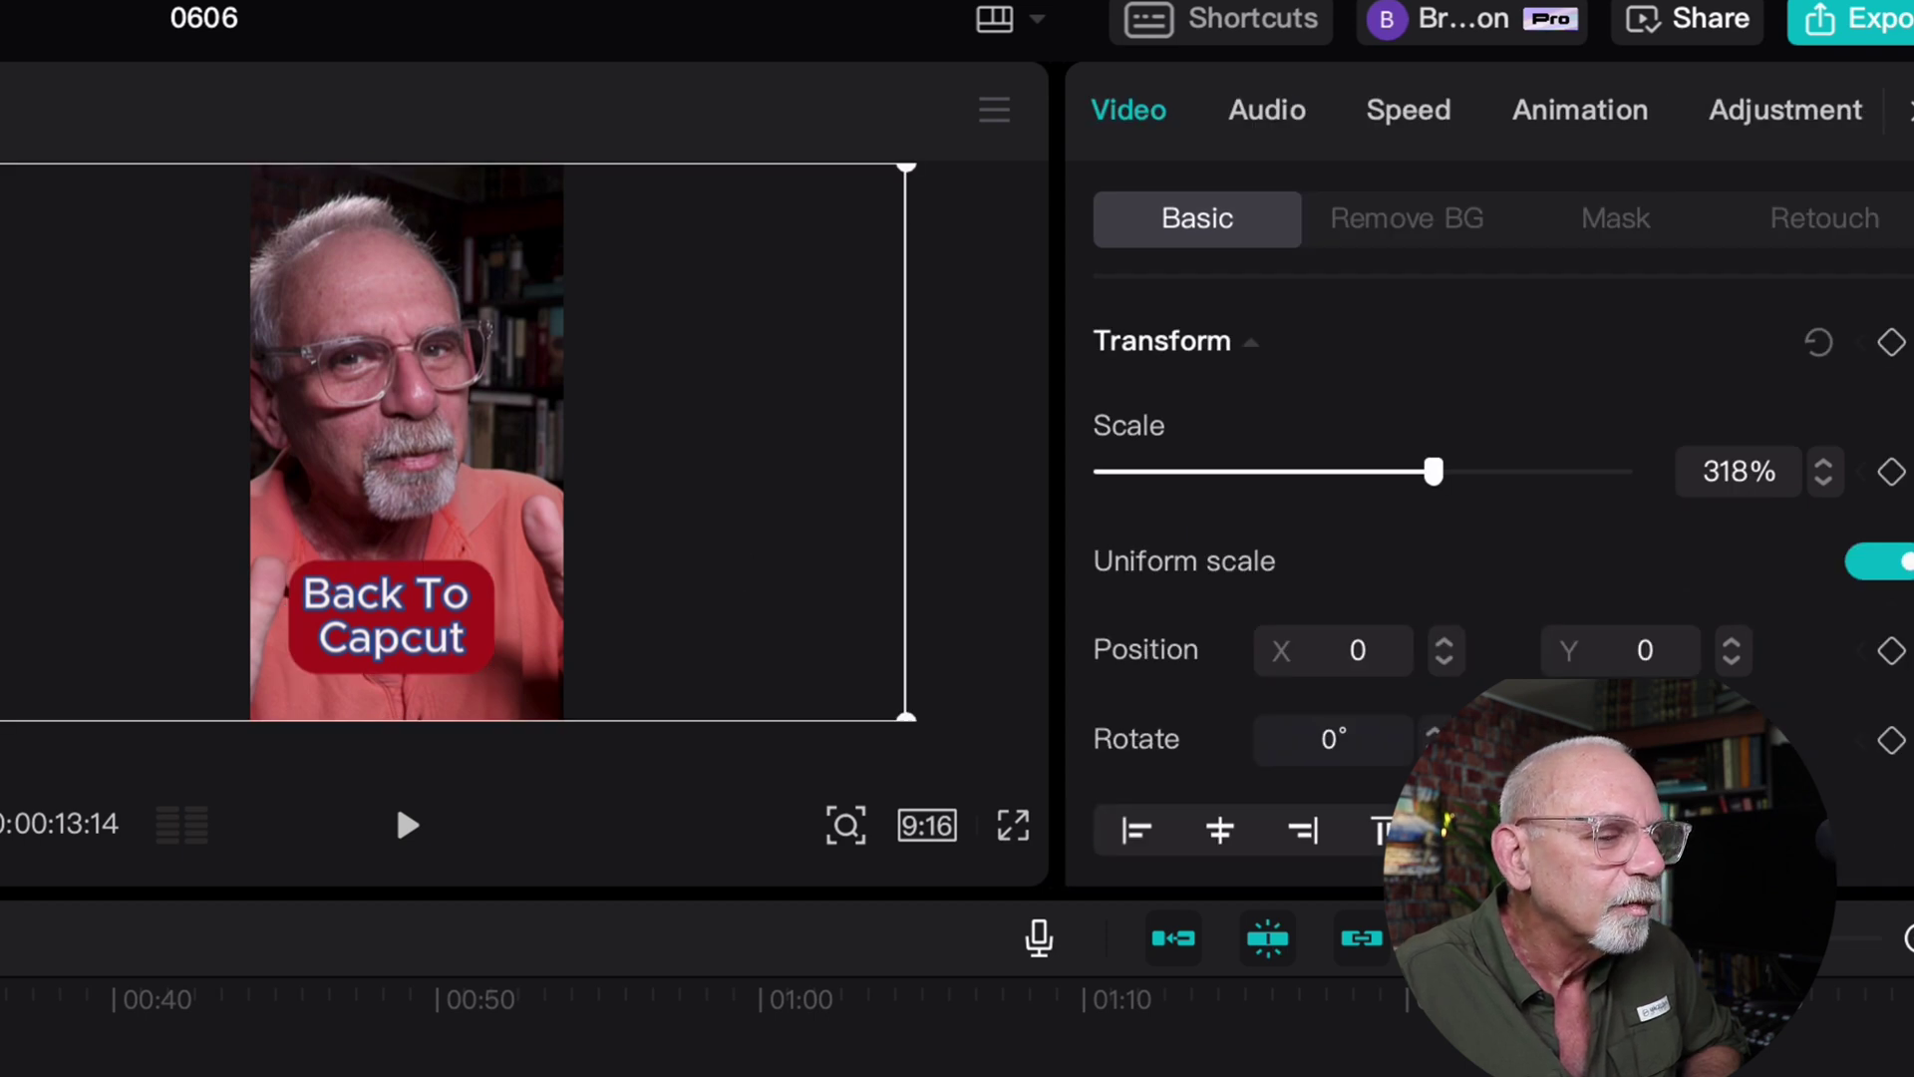
{"action": "scroll", "coordinate": [1256, 578], "scroll_direction": "down", "scroll_amount": 10}
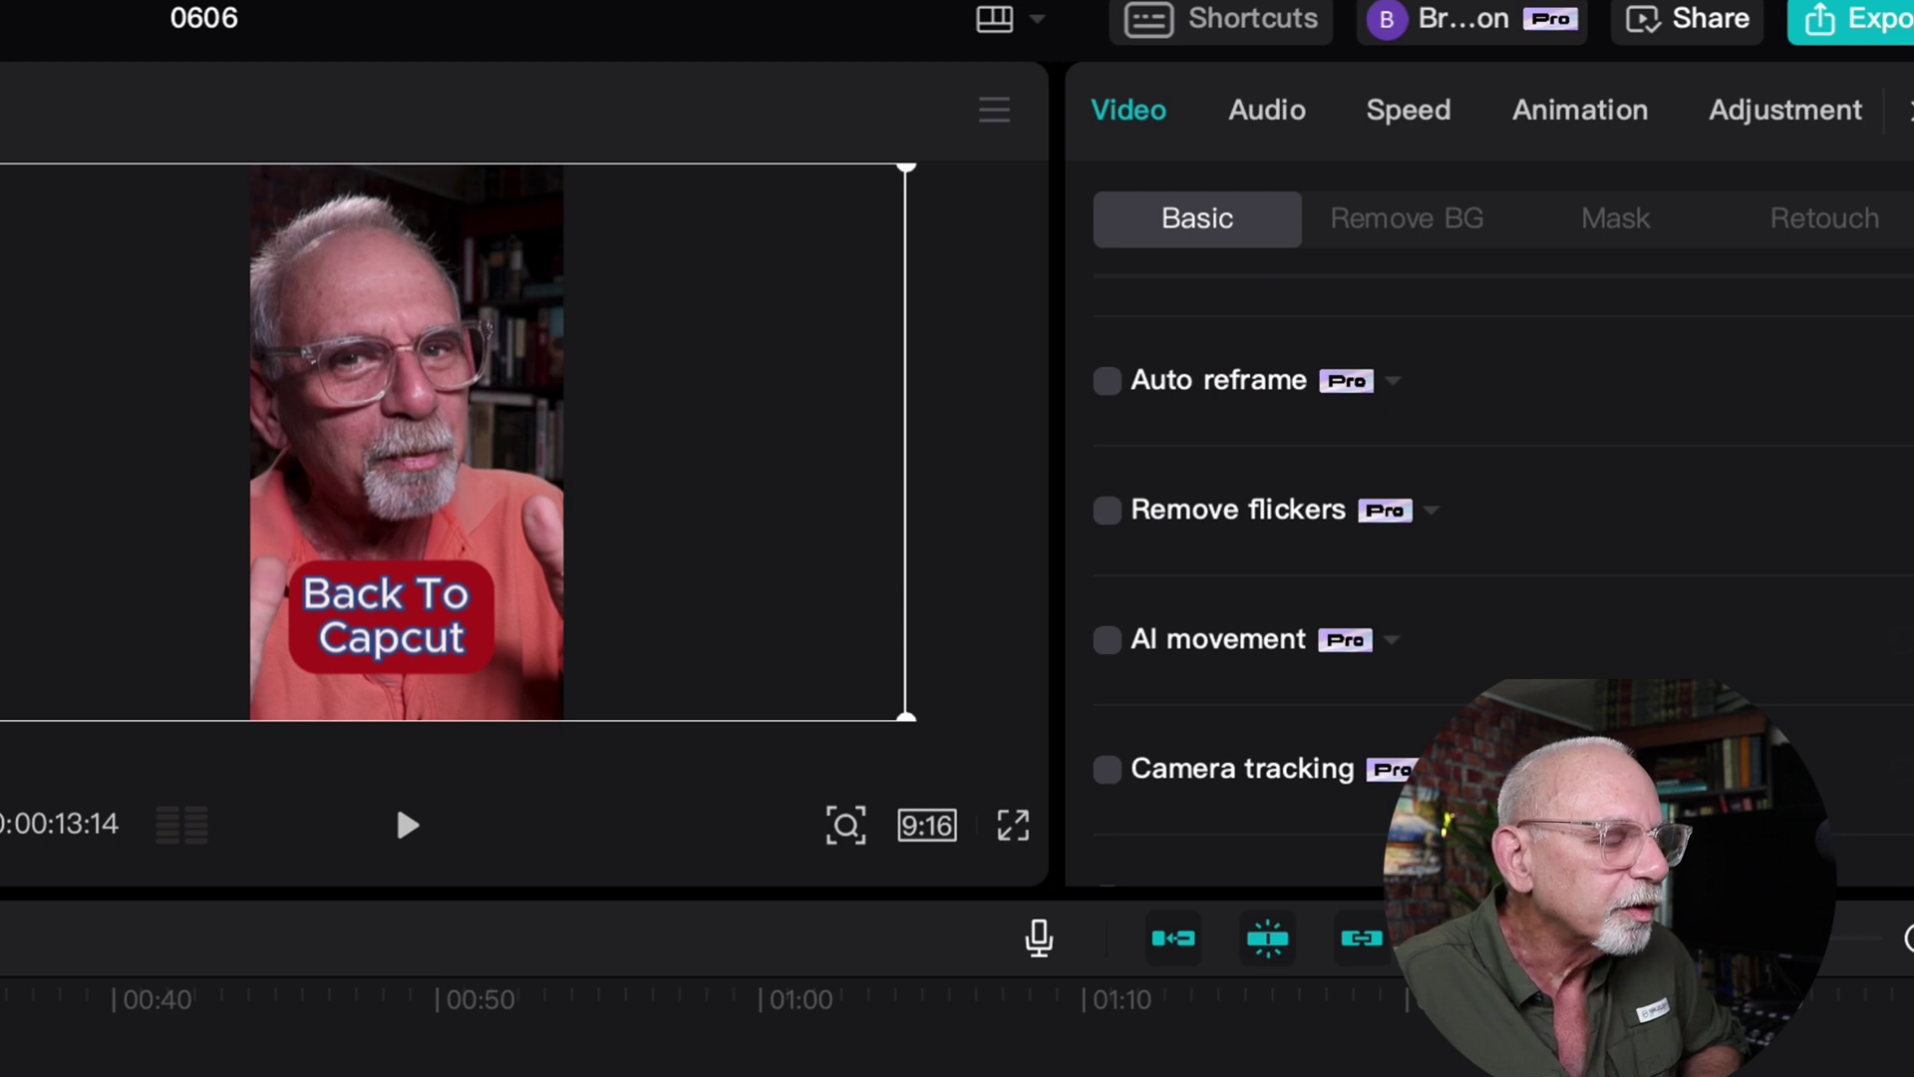
{"action": "scroll", "coordinate": [1395, 558], "scroll_direction": "down", "scroll_amount": 3}
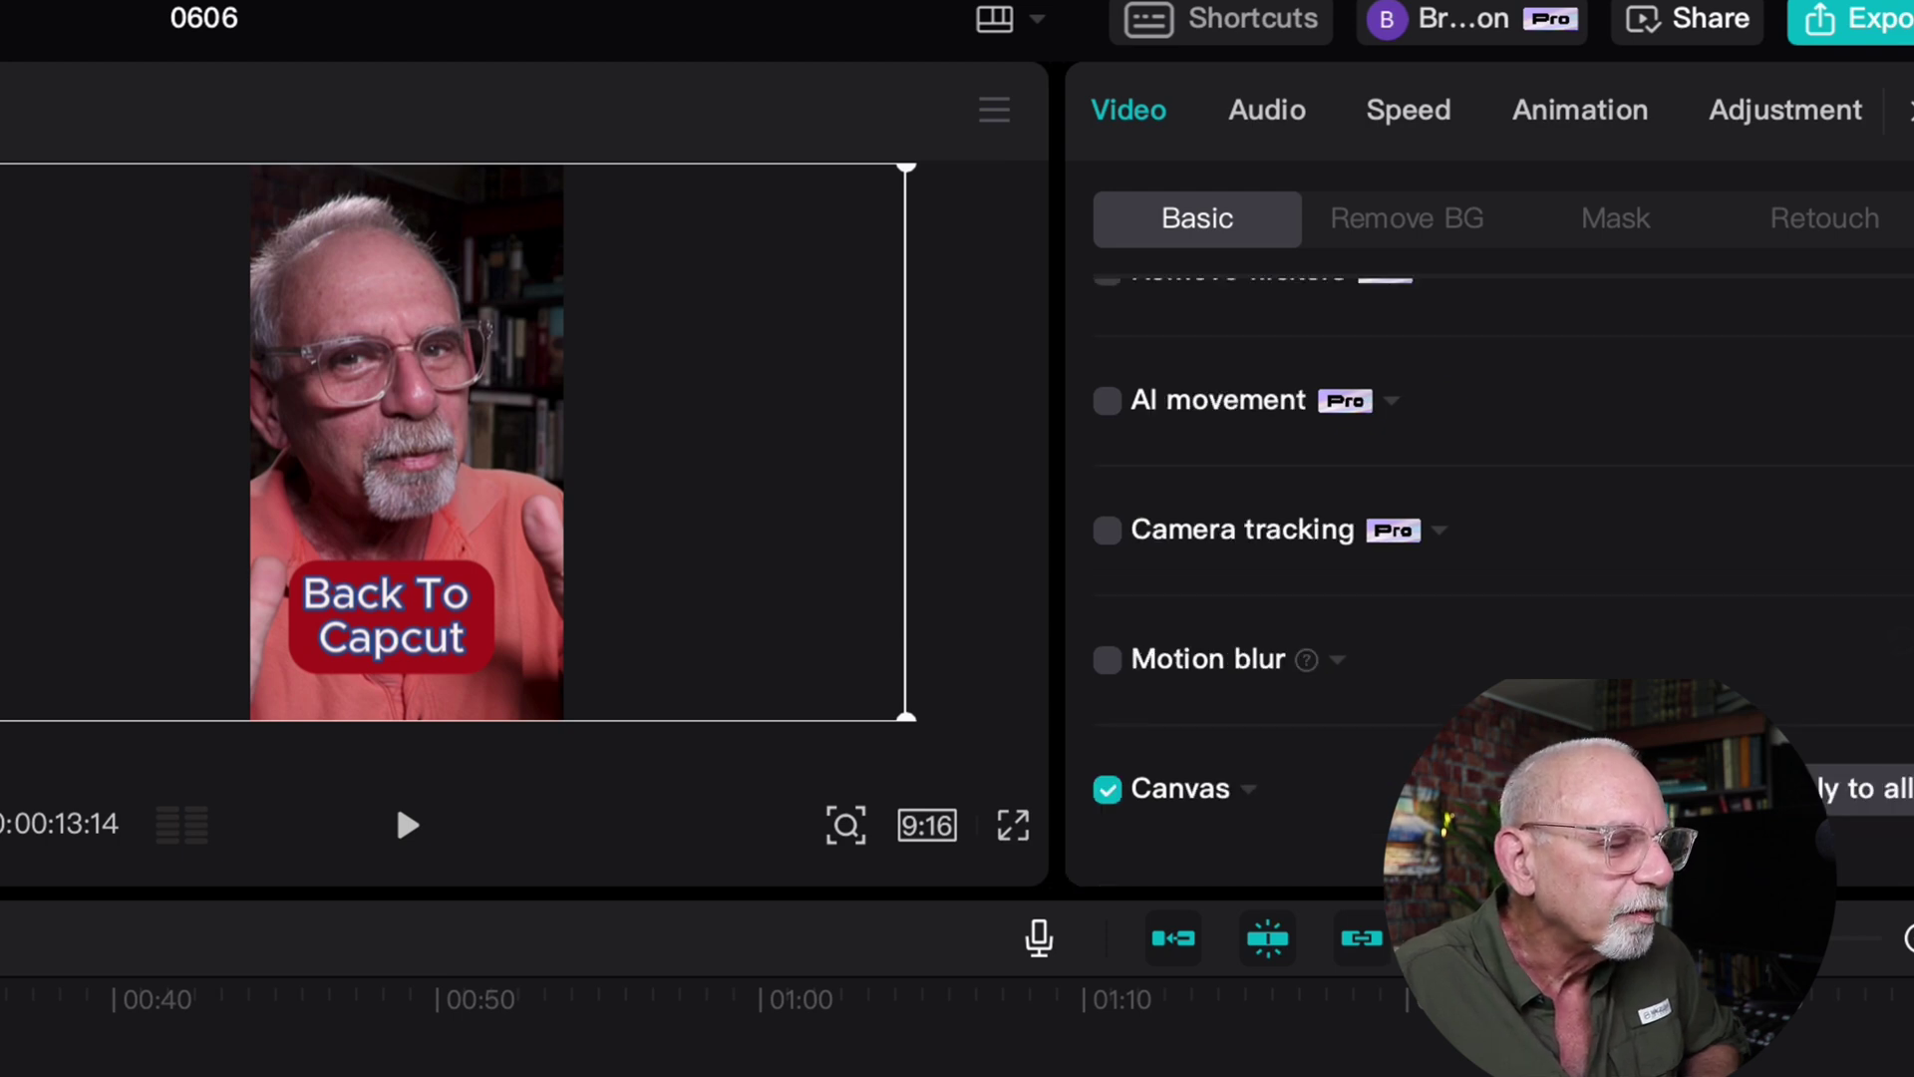
{"action": "scroll", "coordinate": [1495, 589], "scroll_direction": "up", "scroll_amount": 10}
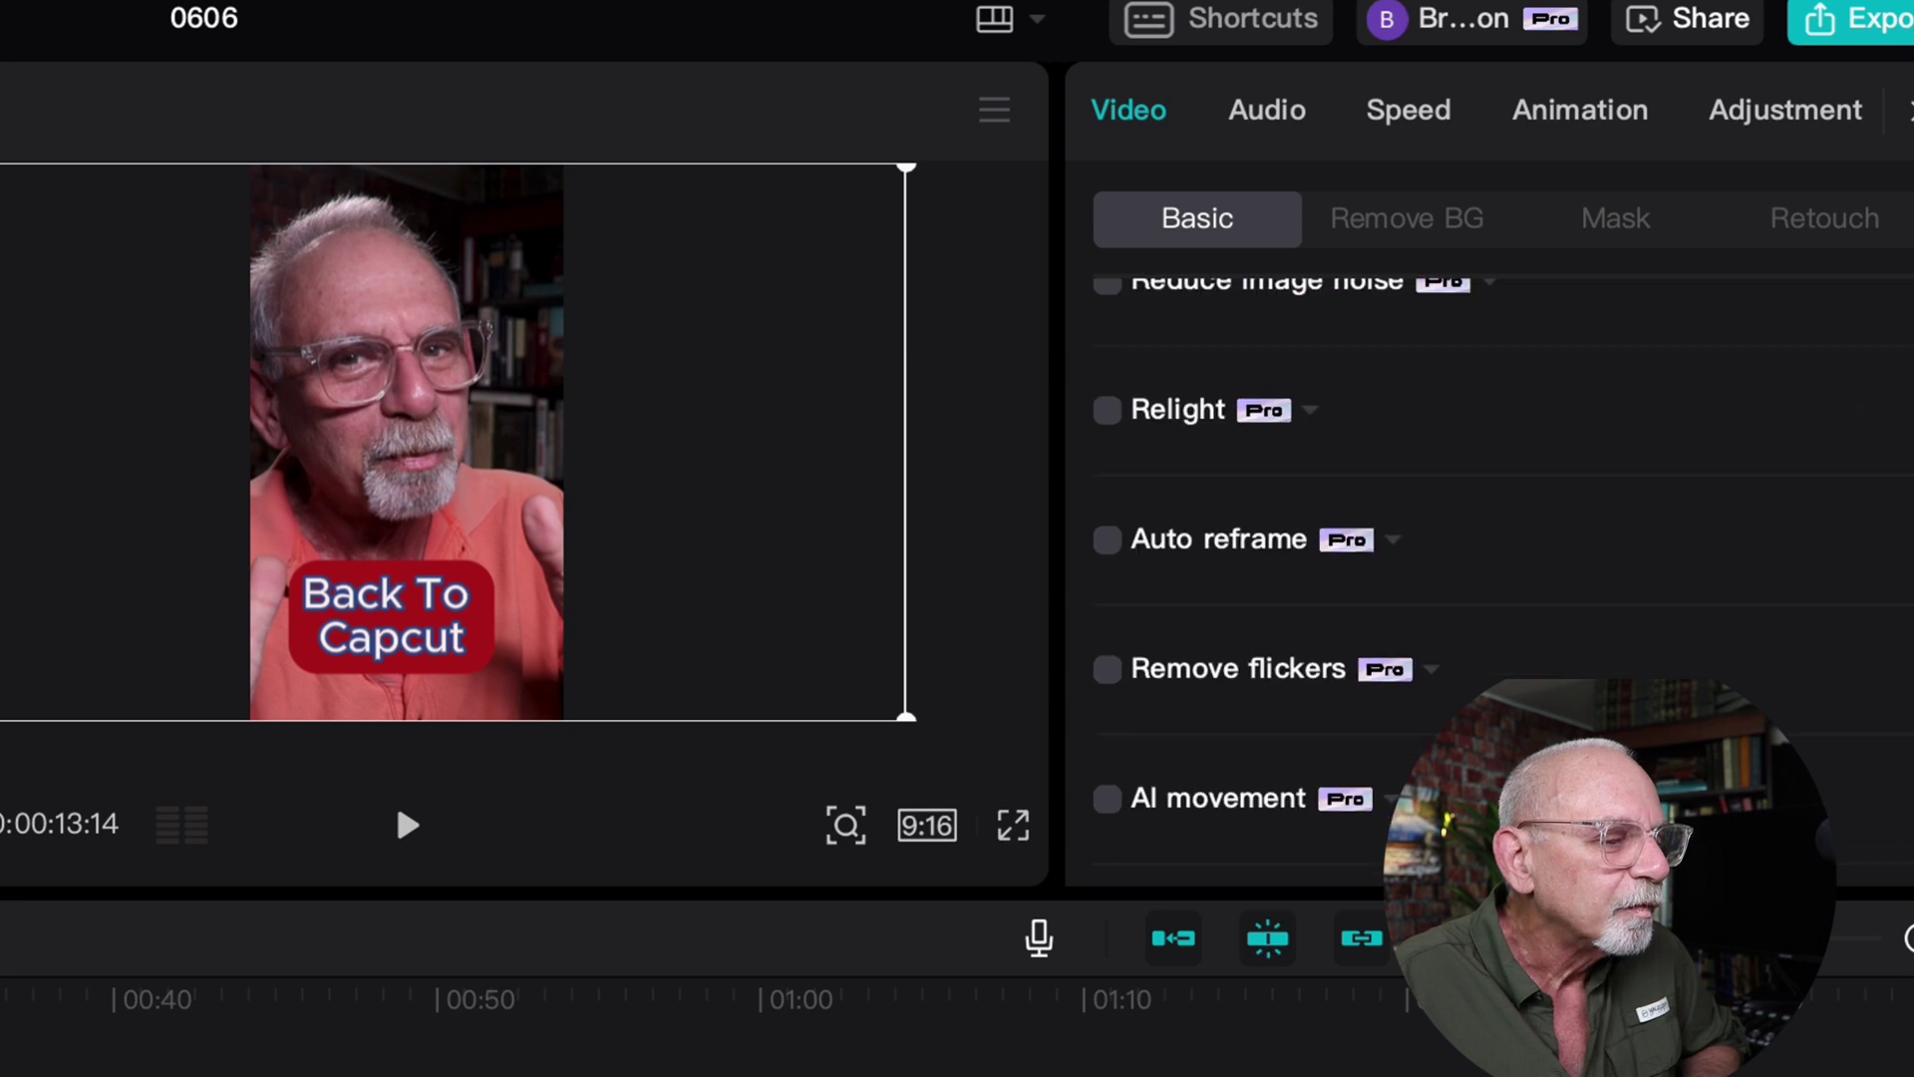
{"action": "scroll", "coordinate": [1495, 588], "scroll_direction": "up", "scroll_amount": 4}
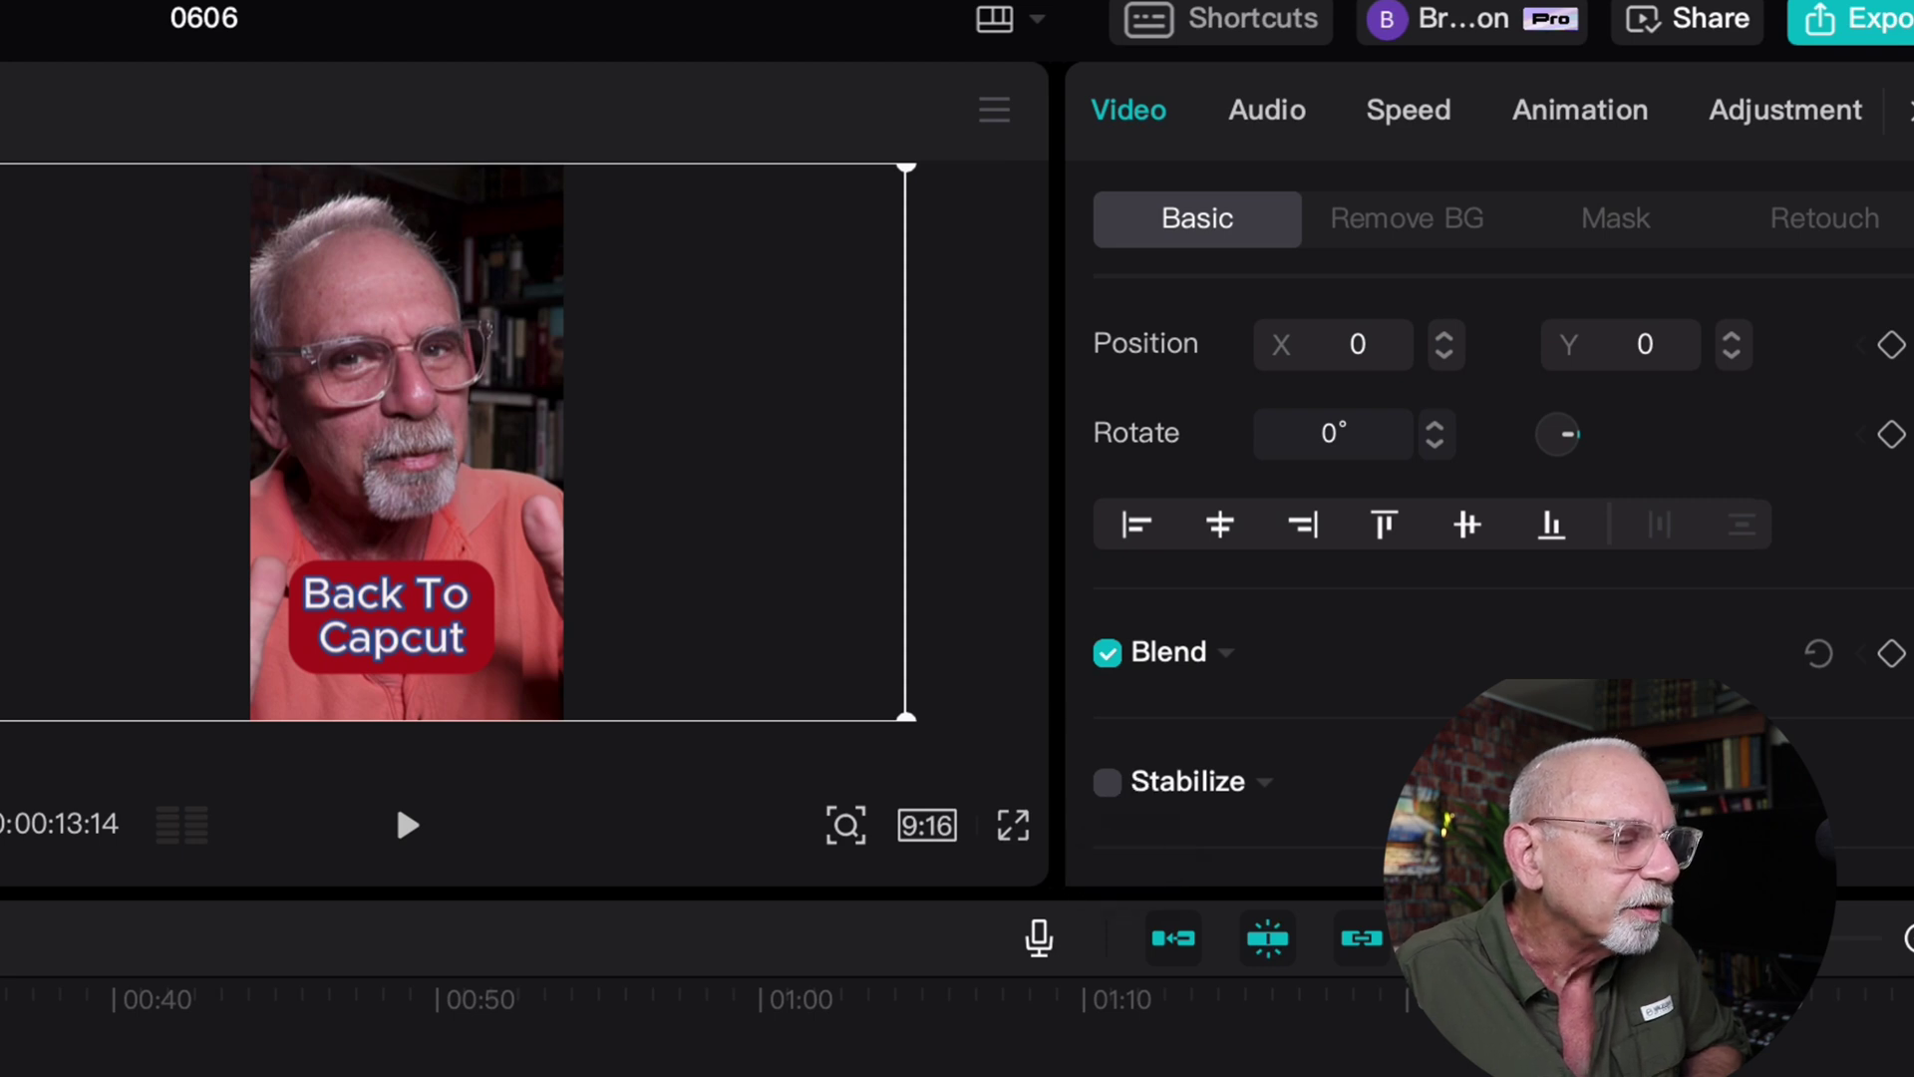
{"action": "left_click", "coordinate": [1106, 780]}
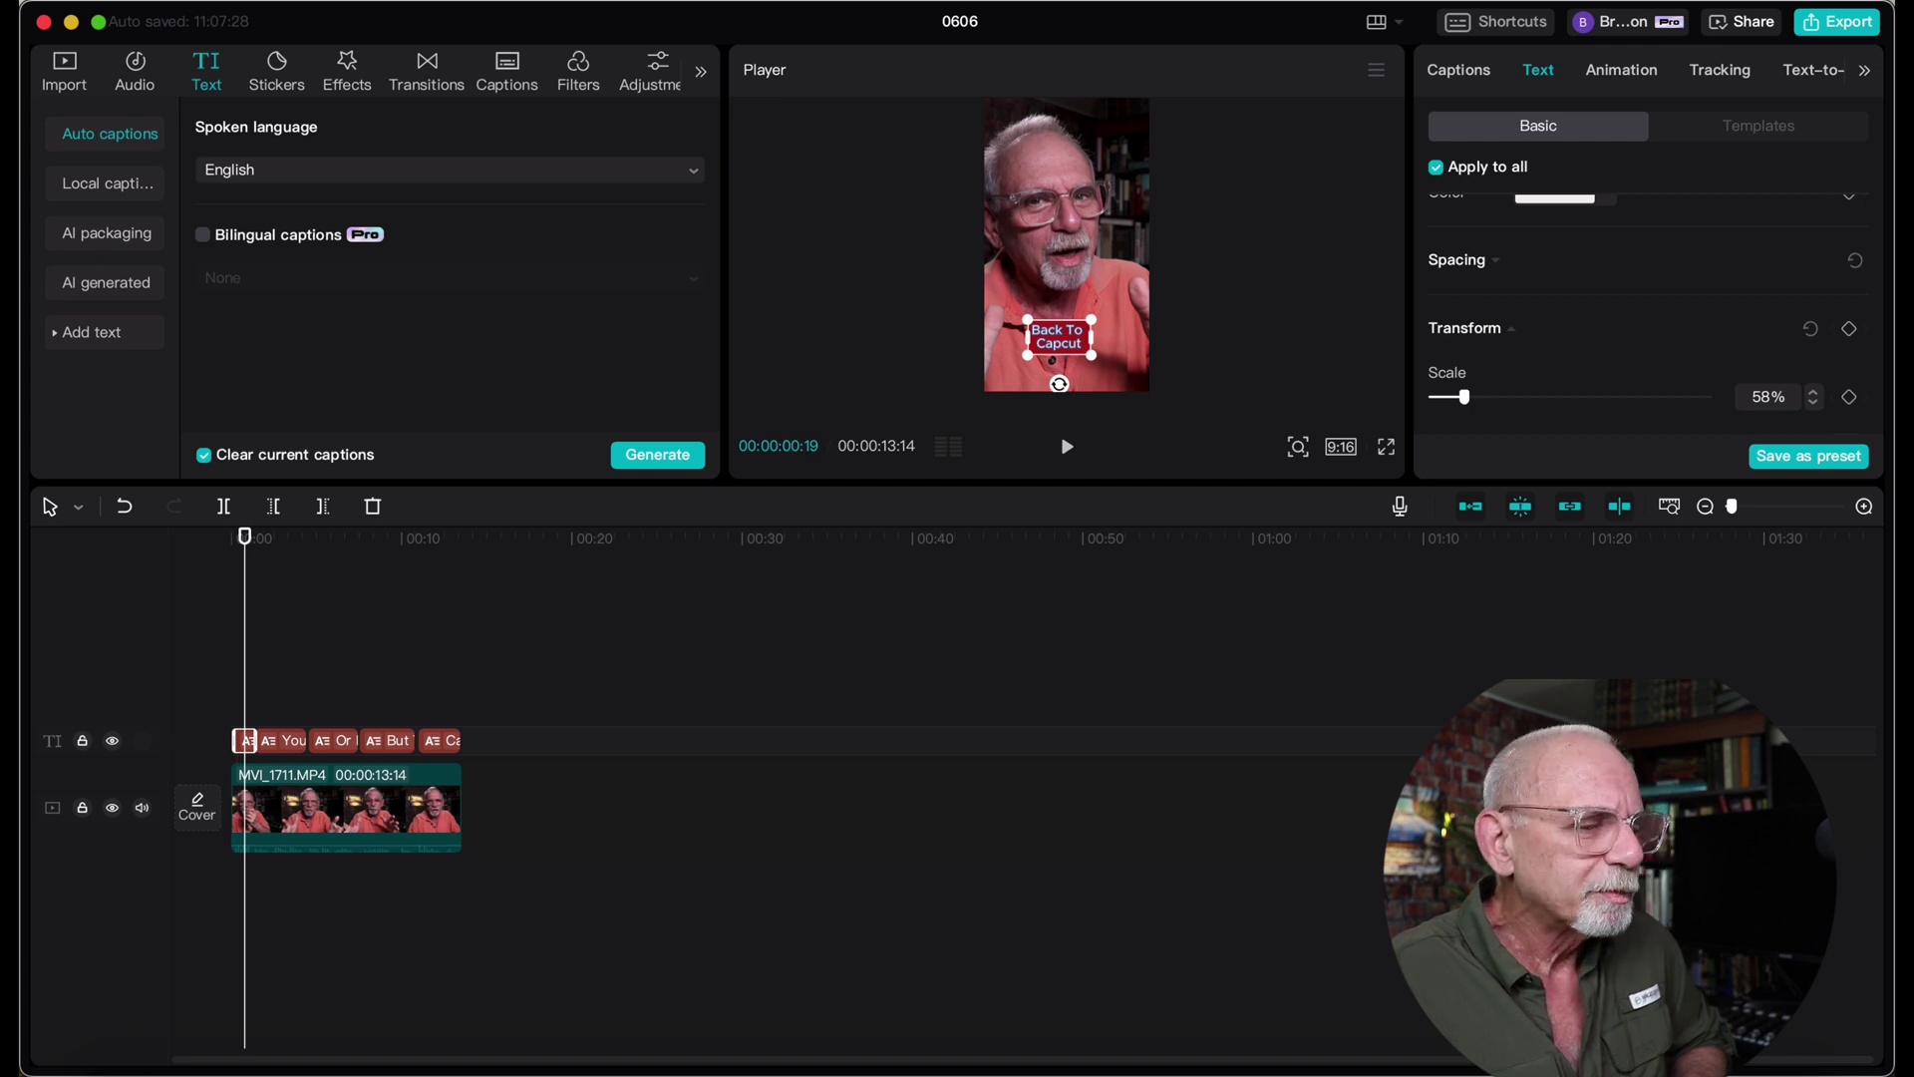
Play the clip to preview the captions, then return the playhead to the first caption.
{"action": "left_click", "coordinate": [236, 690]}
{"action": "key", "text": "space"}
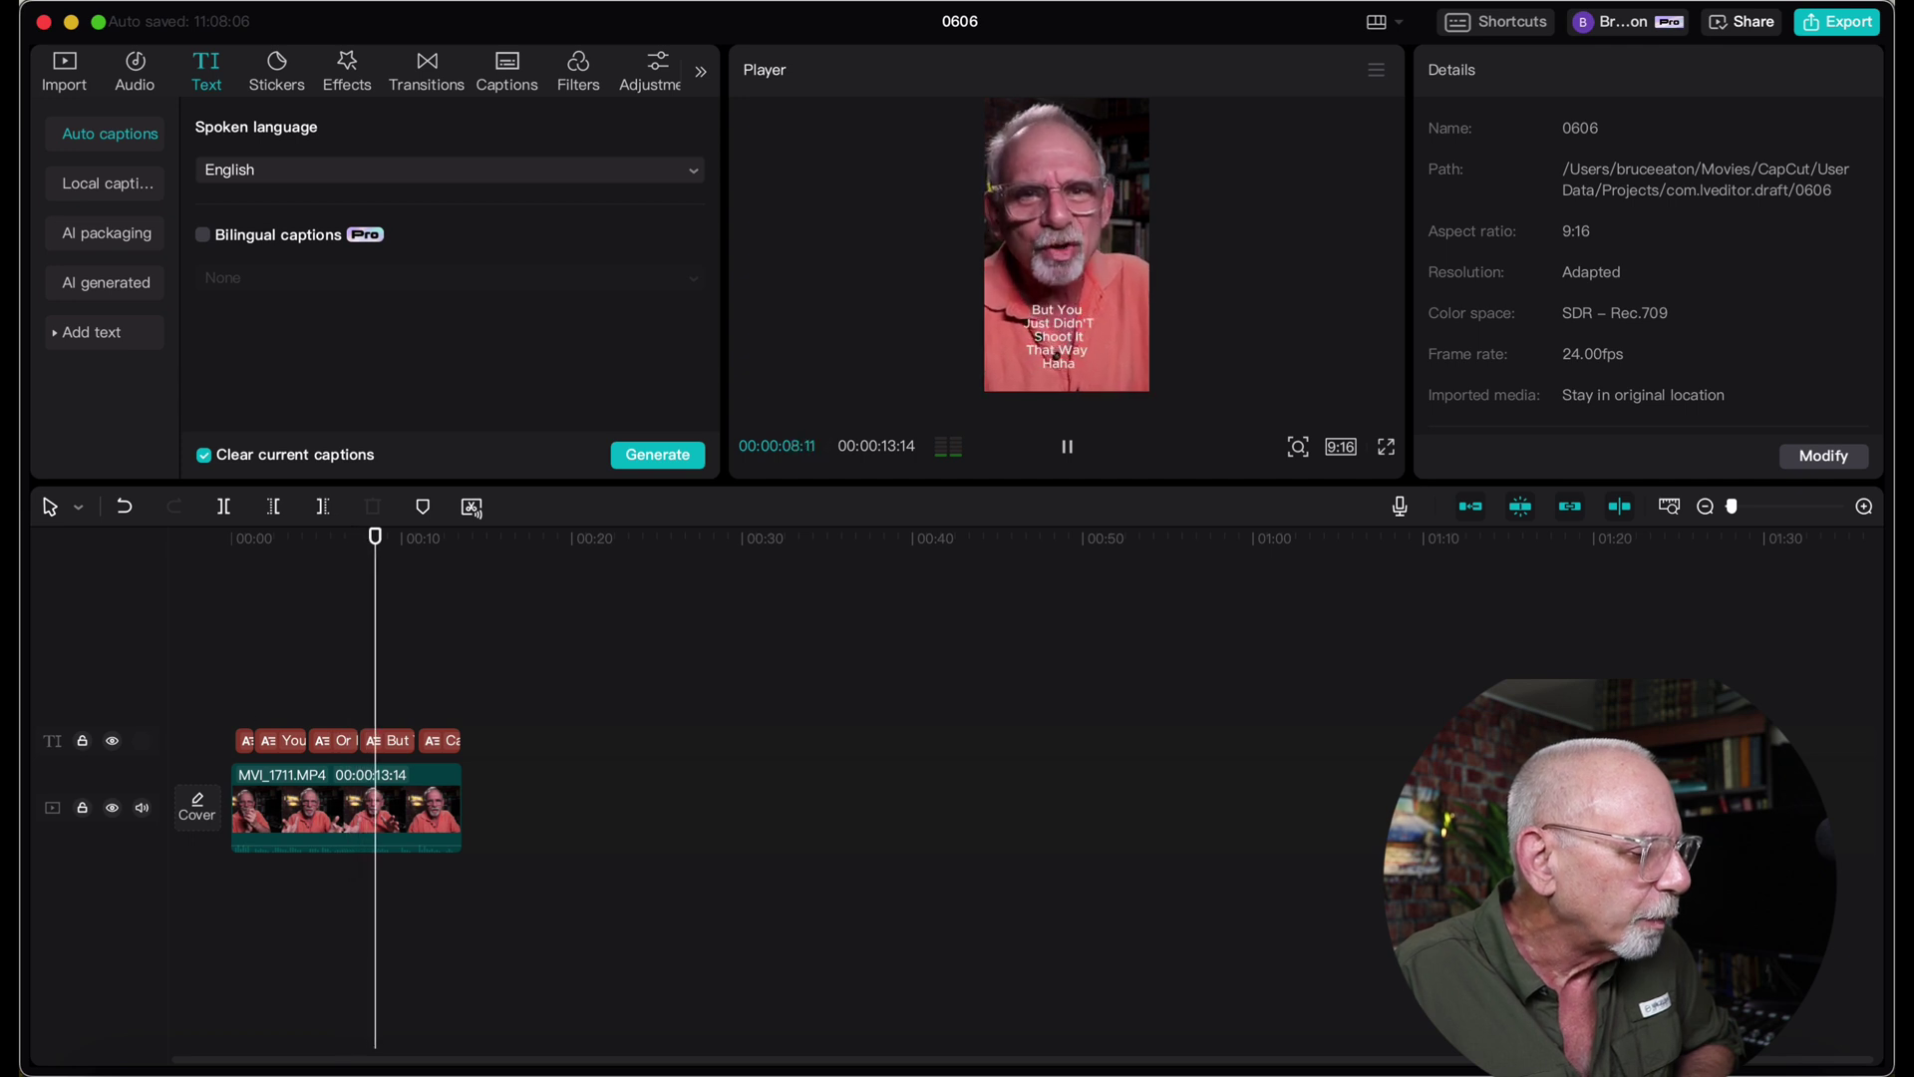
{"action": "left_click", "coordinate": [243, 538]}
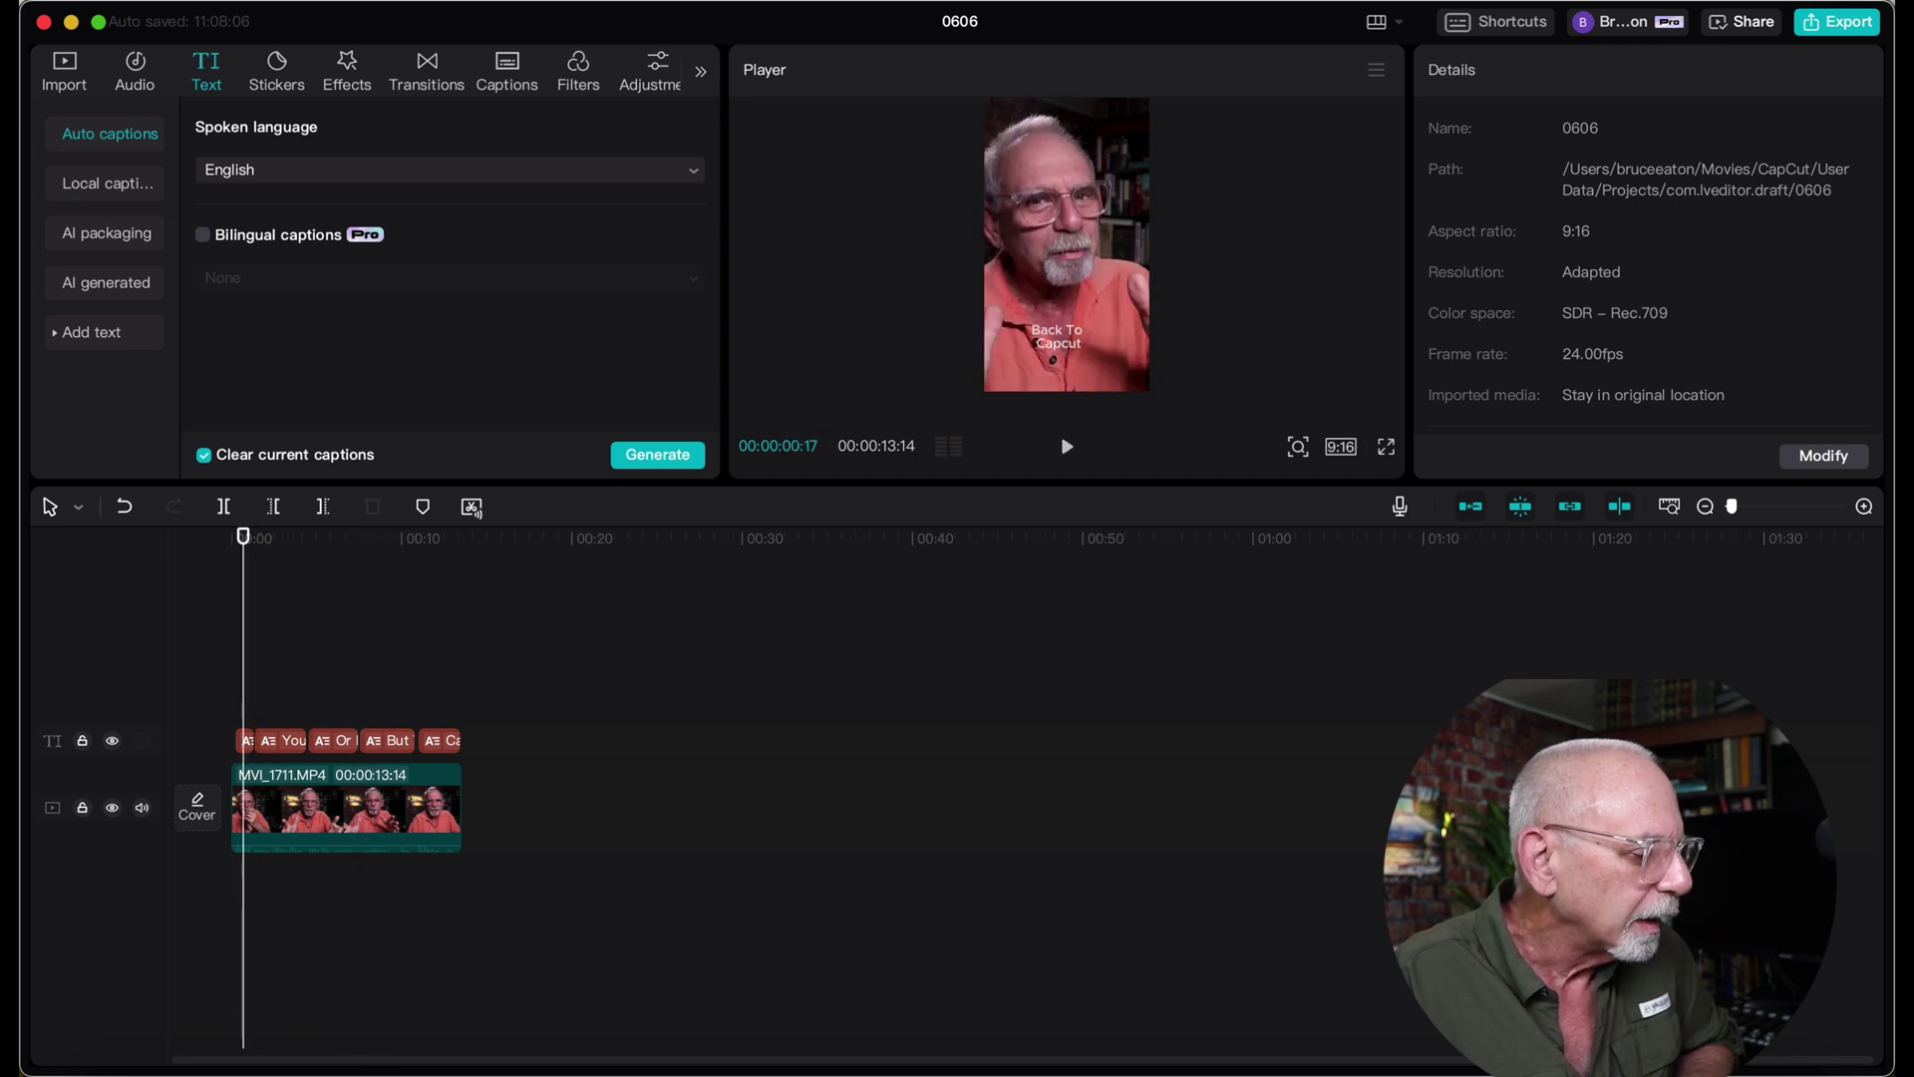
Select the "Back To Capcut" caption and look through the Trending and Caption text templates.
{"action": "left_click", "coordinate": [1056, 337]}
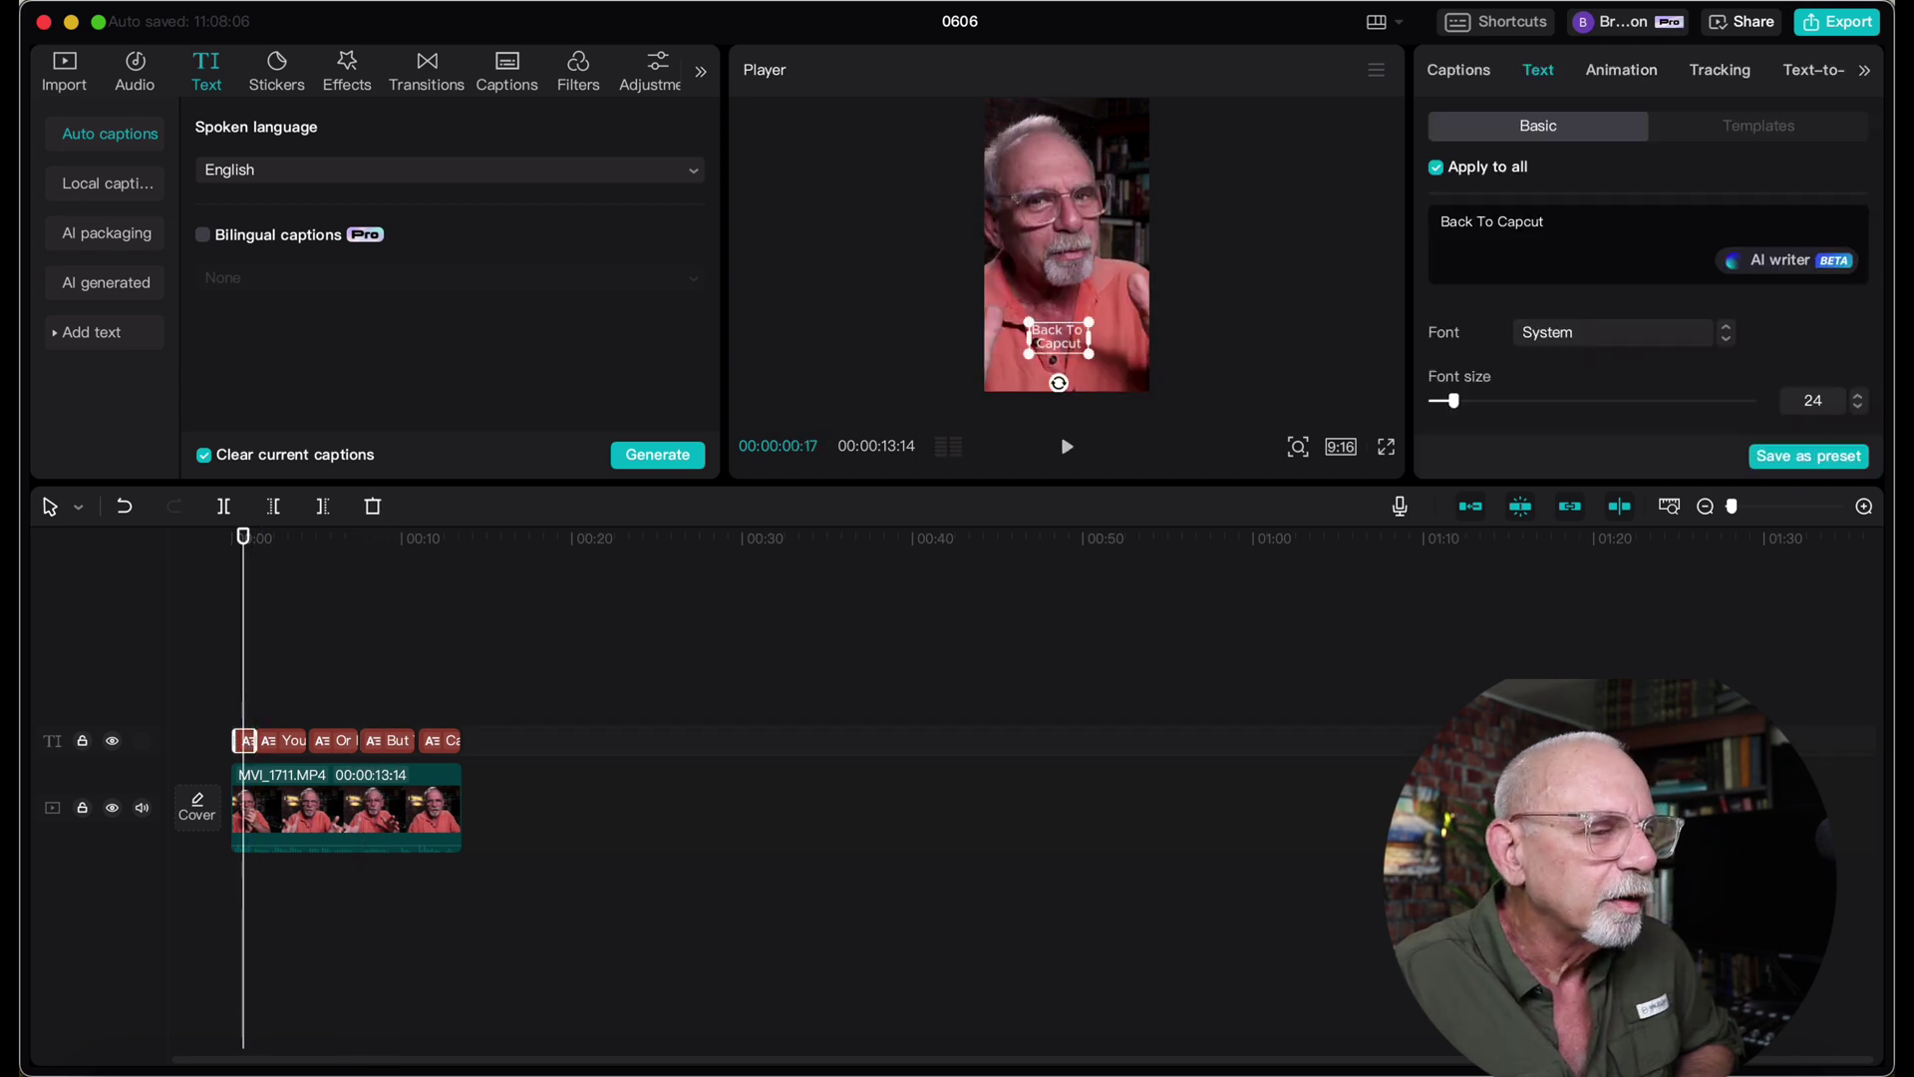
{"action": "left_click", "coordinate": [1758, 126]}
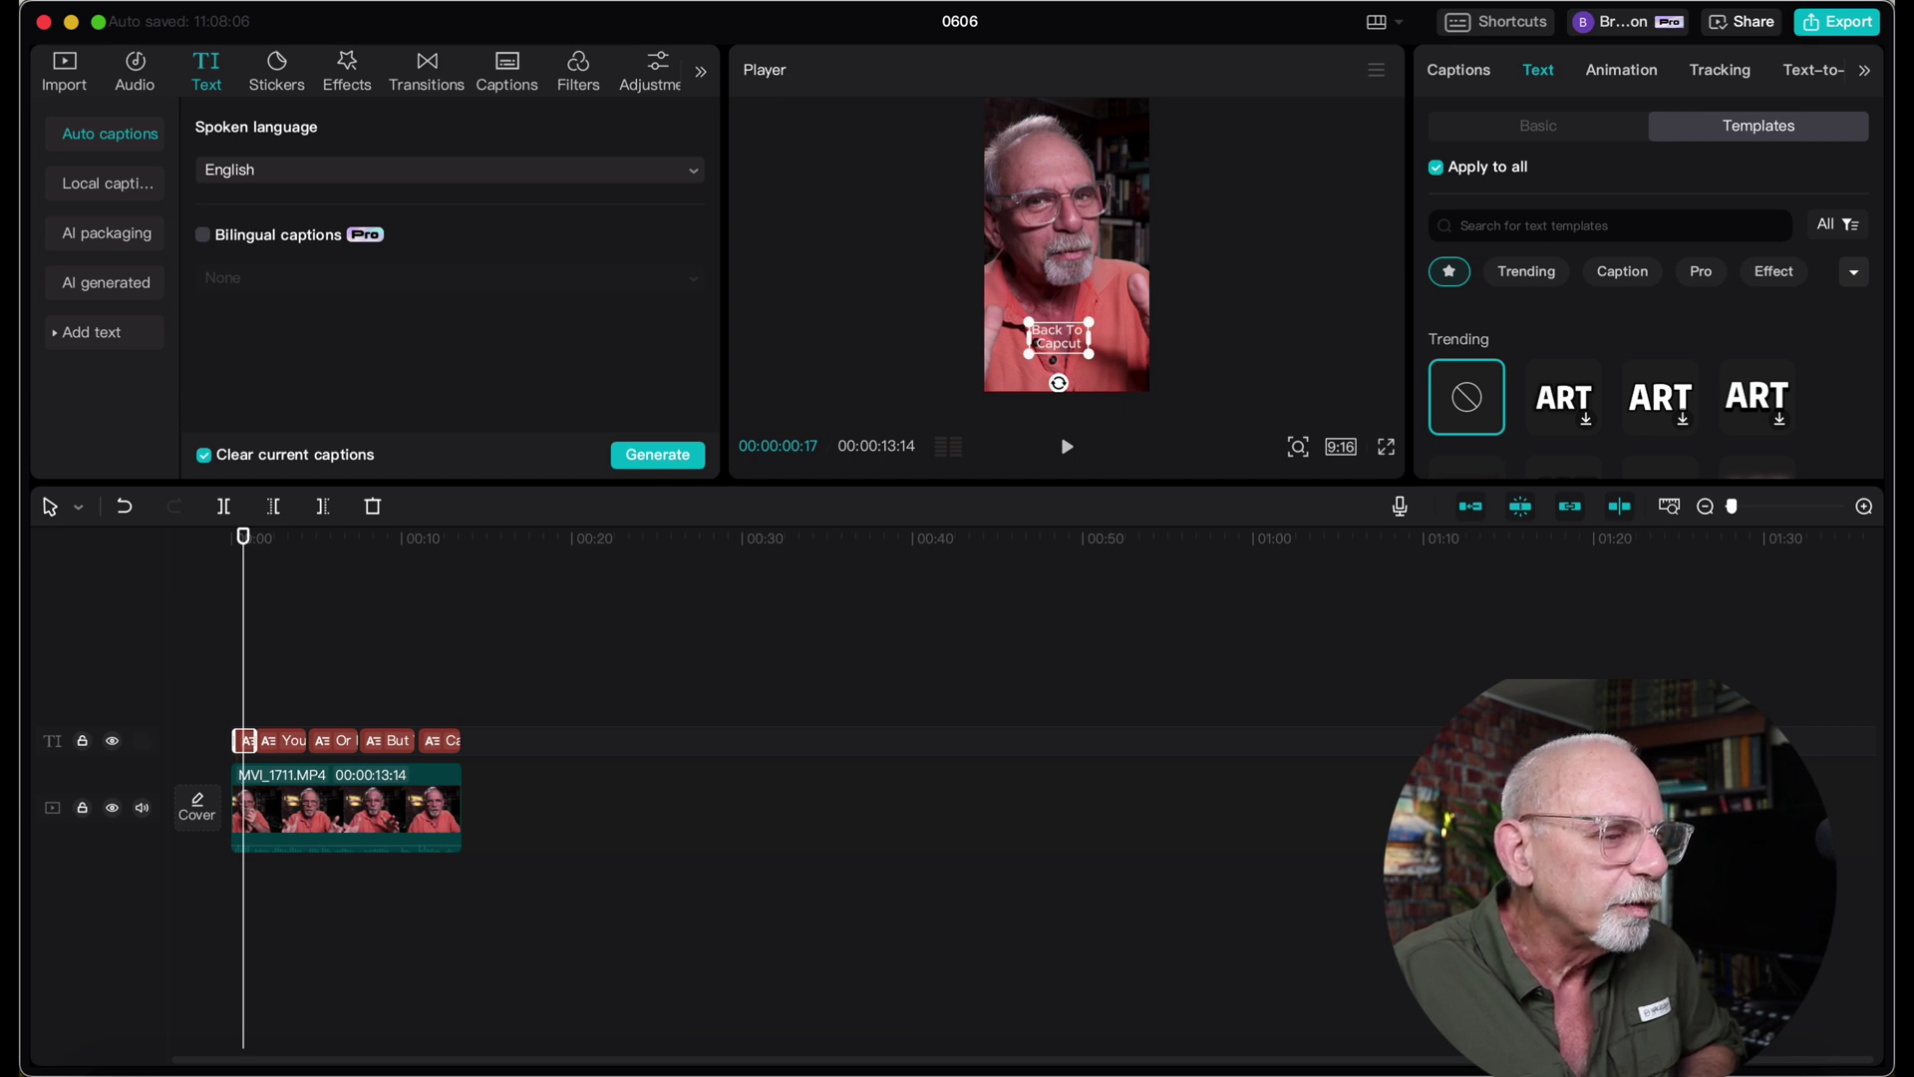
{"action": "left_click", "coordinate": [1526, 271]}
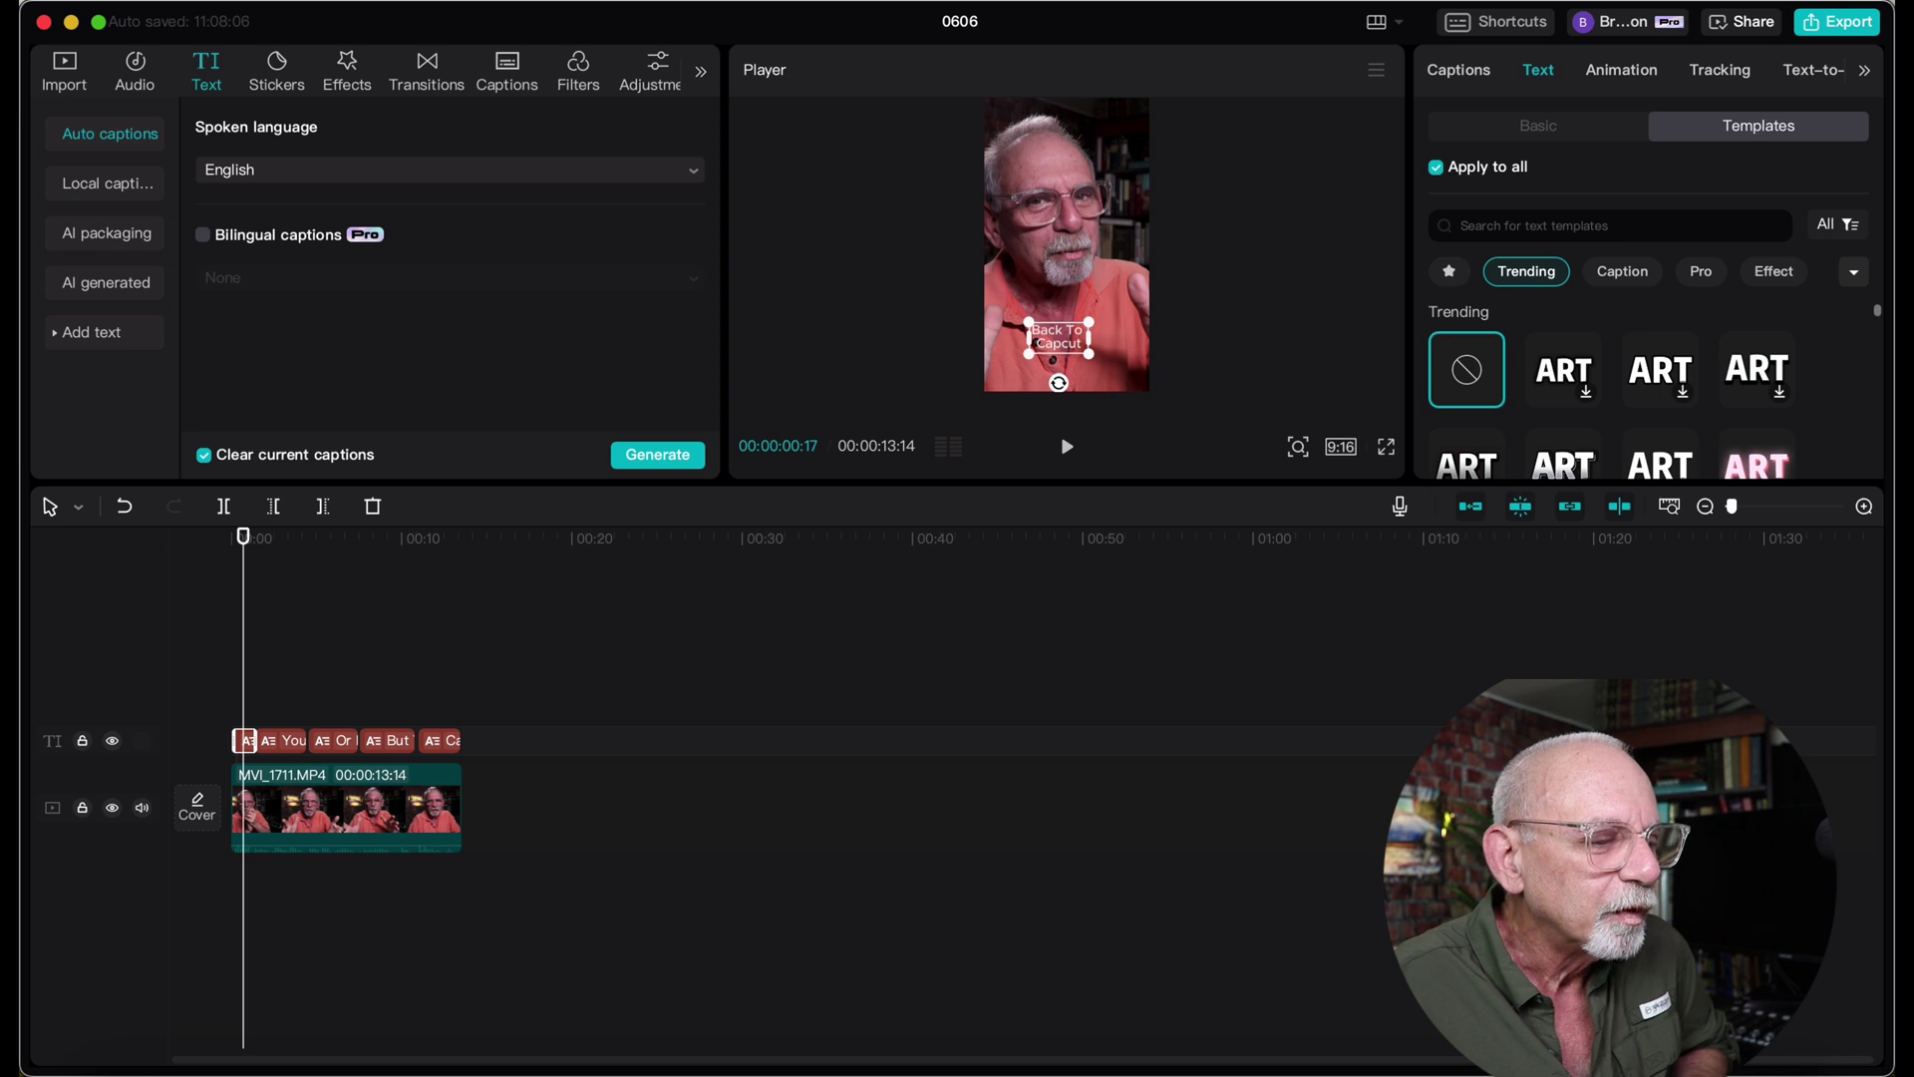
{"action": "left_click_drag", "start_coordinate": [1877, 311], "coordinate": [1882, 334]}
{"action": "scroll", "coordinate": [1881, 334], "scroll_direction": "down", "scroll_amount": 5}
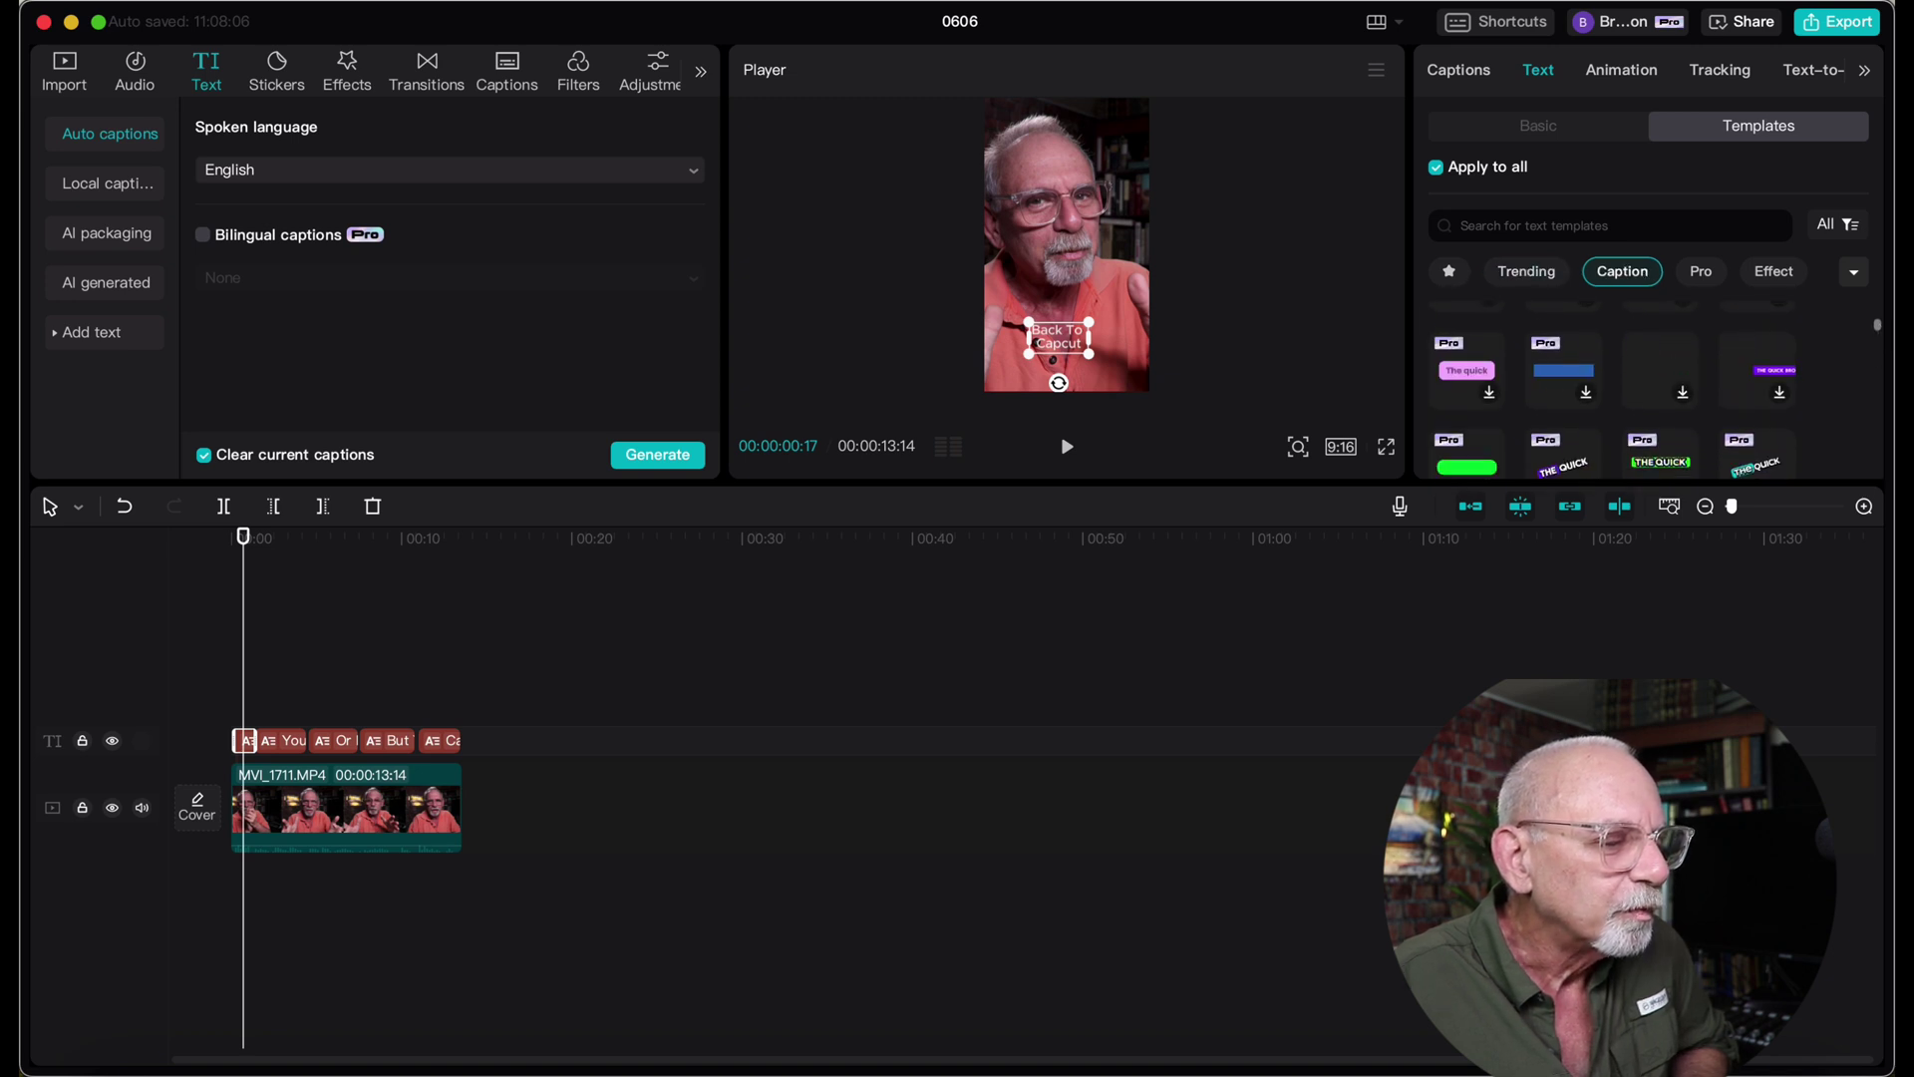
{"action": "scroll", "coordinate": [1881, 334], "scroll_direction": "down", "scroll_amount": 4}
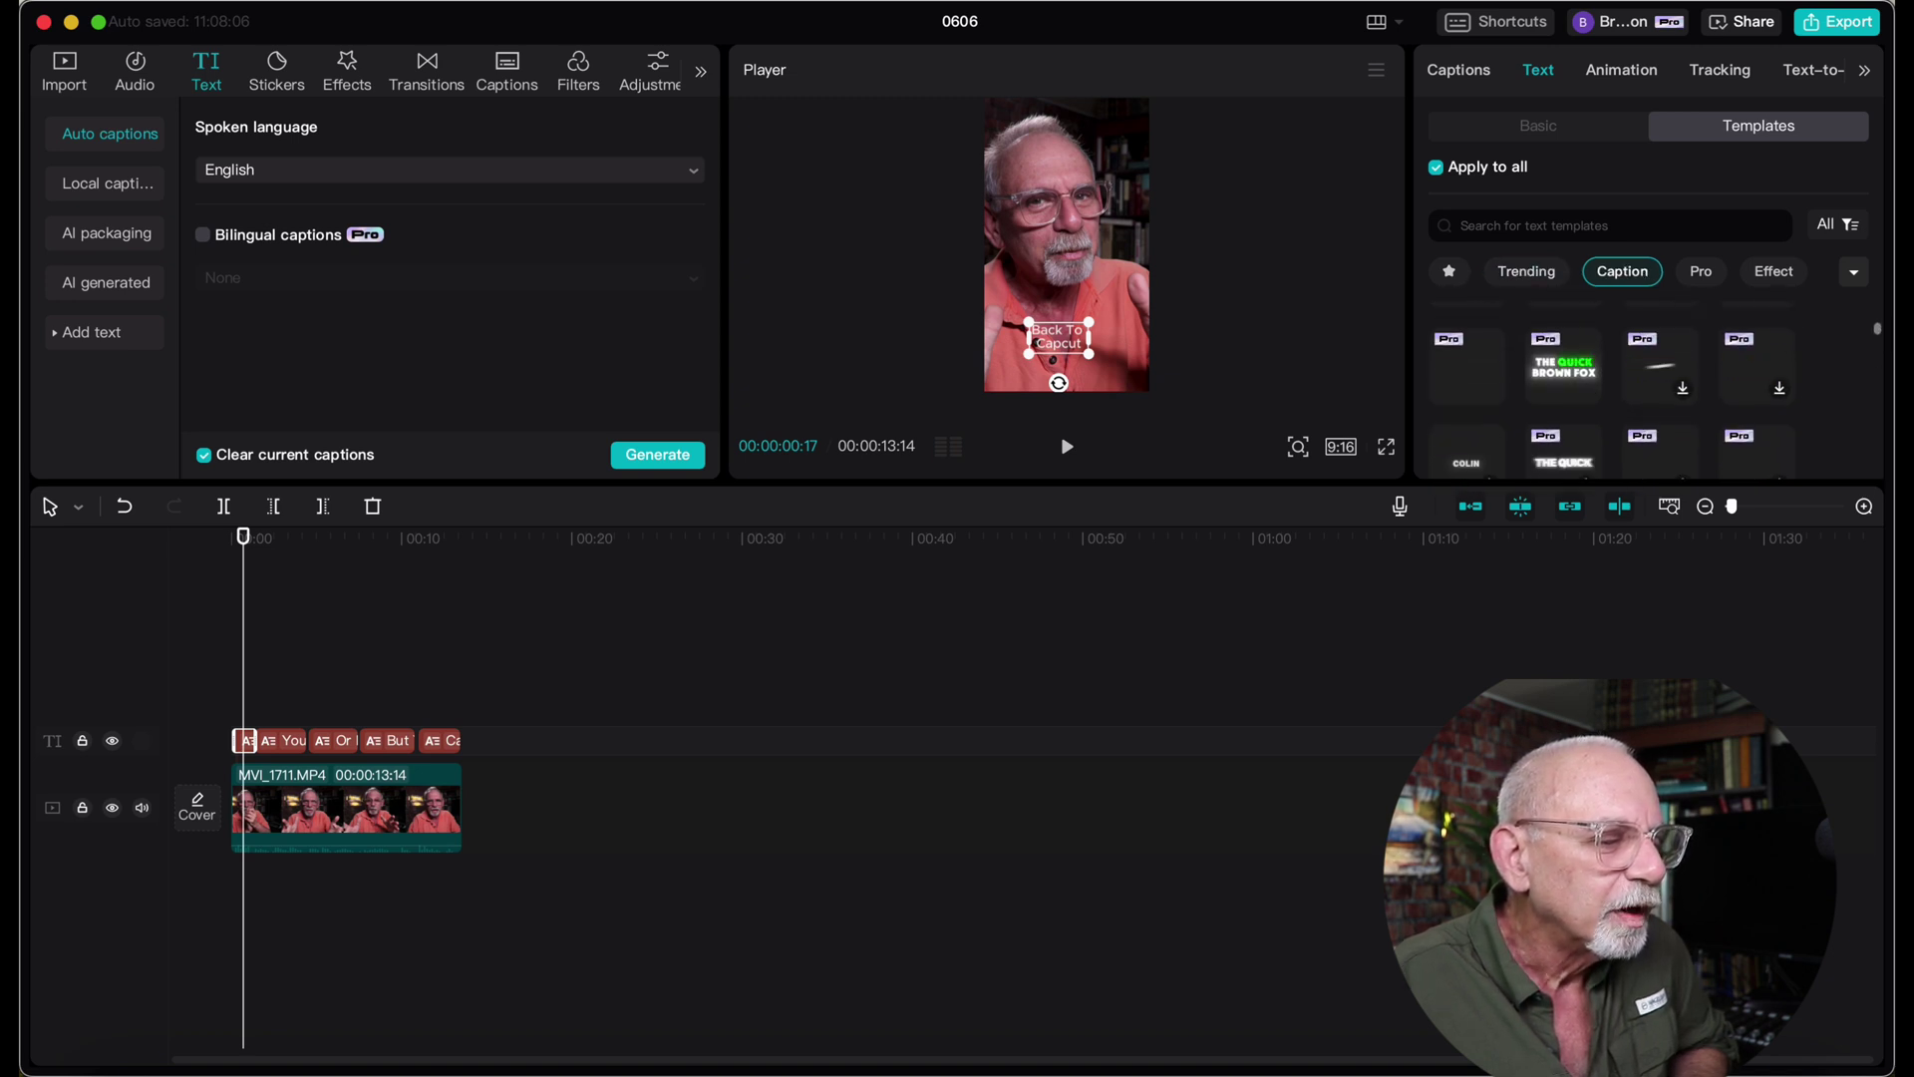
{"action": "scroll", "coordinate": [1877, 334], "scroll_direction": "down", "scroll_amount": 2}
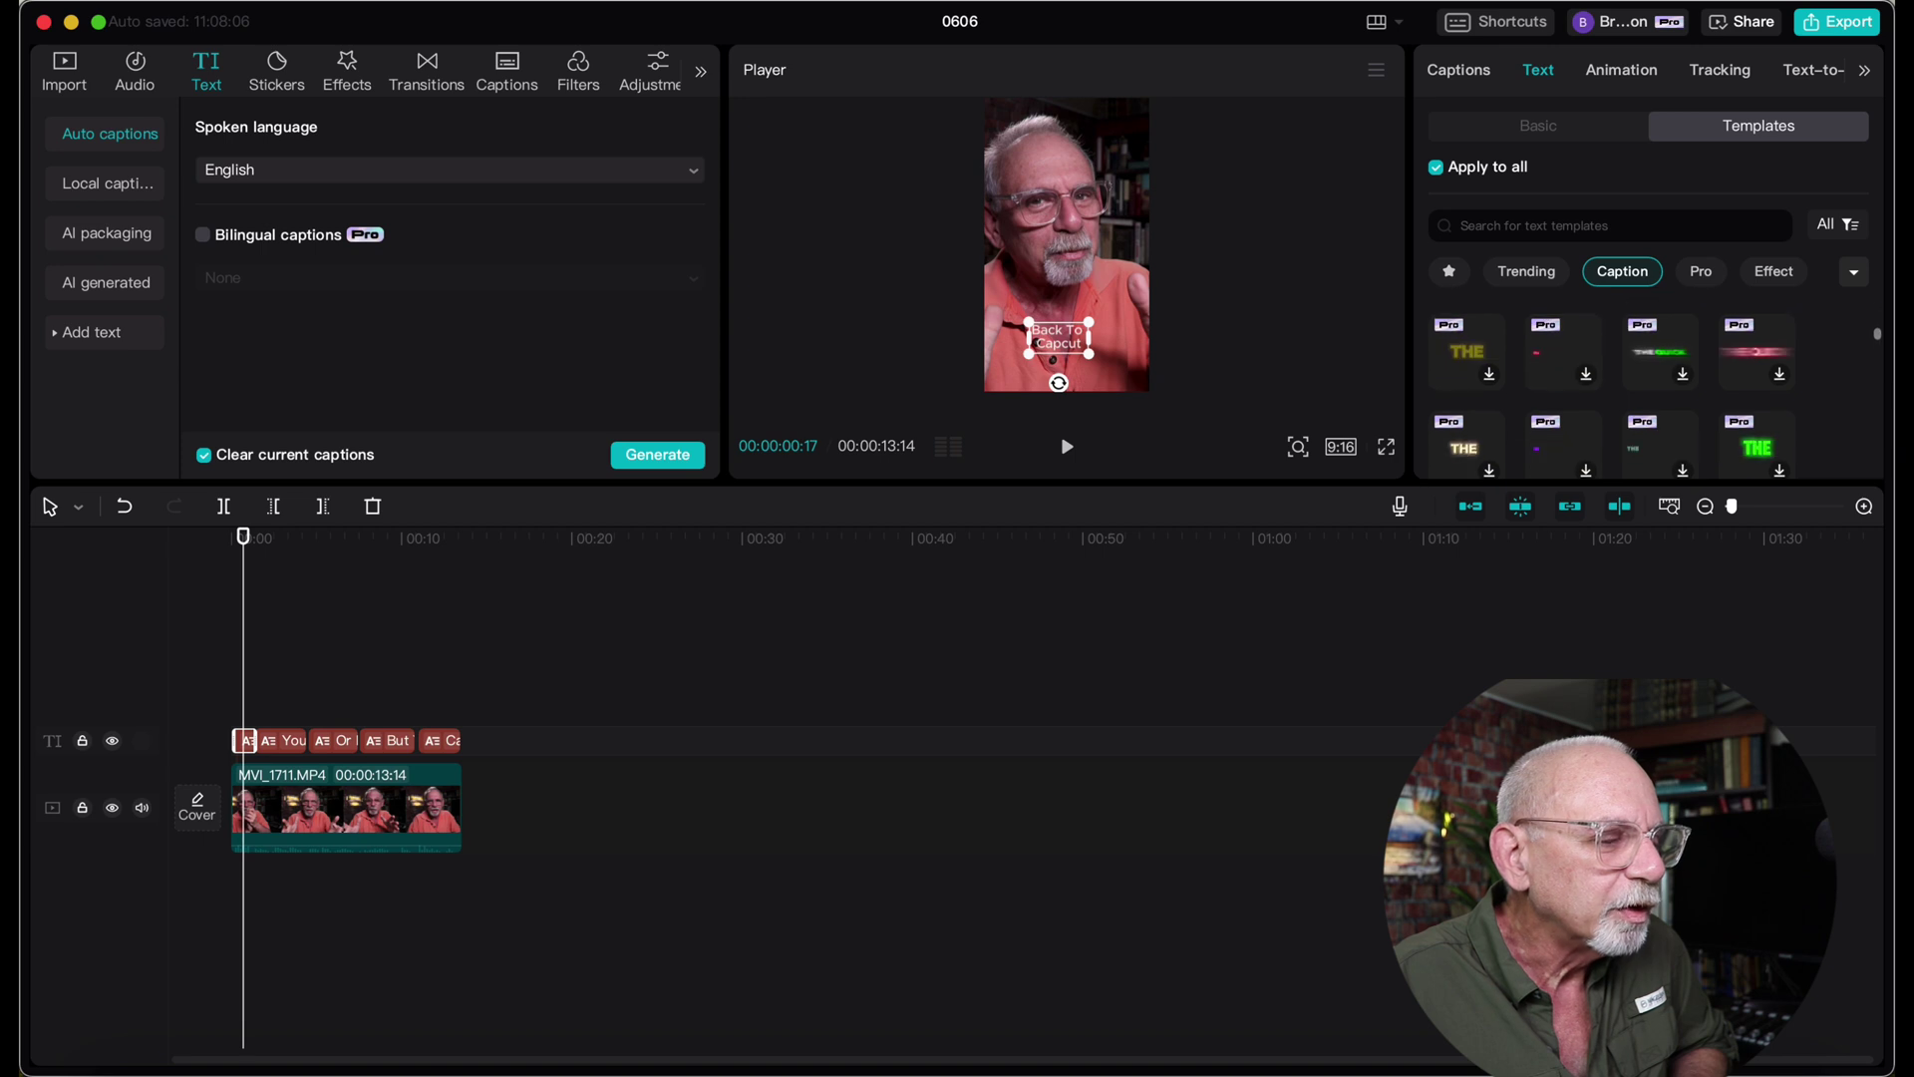
{"action": "scroll", "coordinate": [1879, 336], "scroll_direction": "up", "scroll_amount": 3}
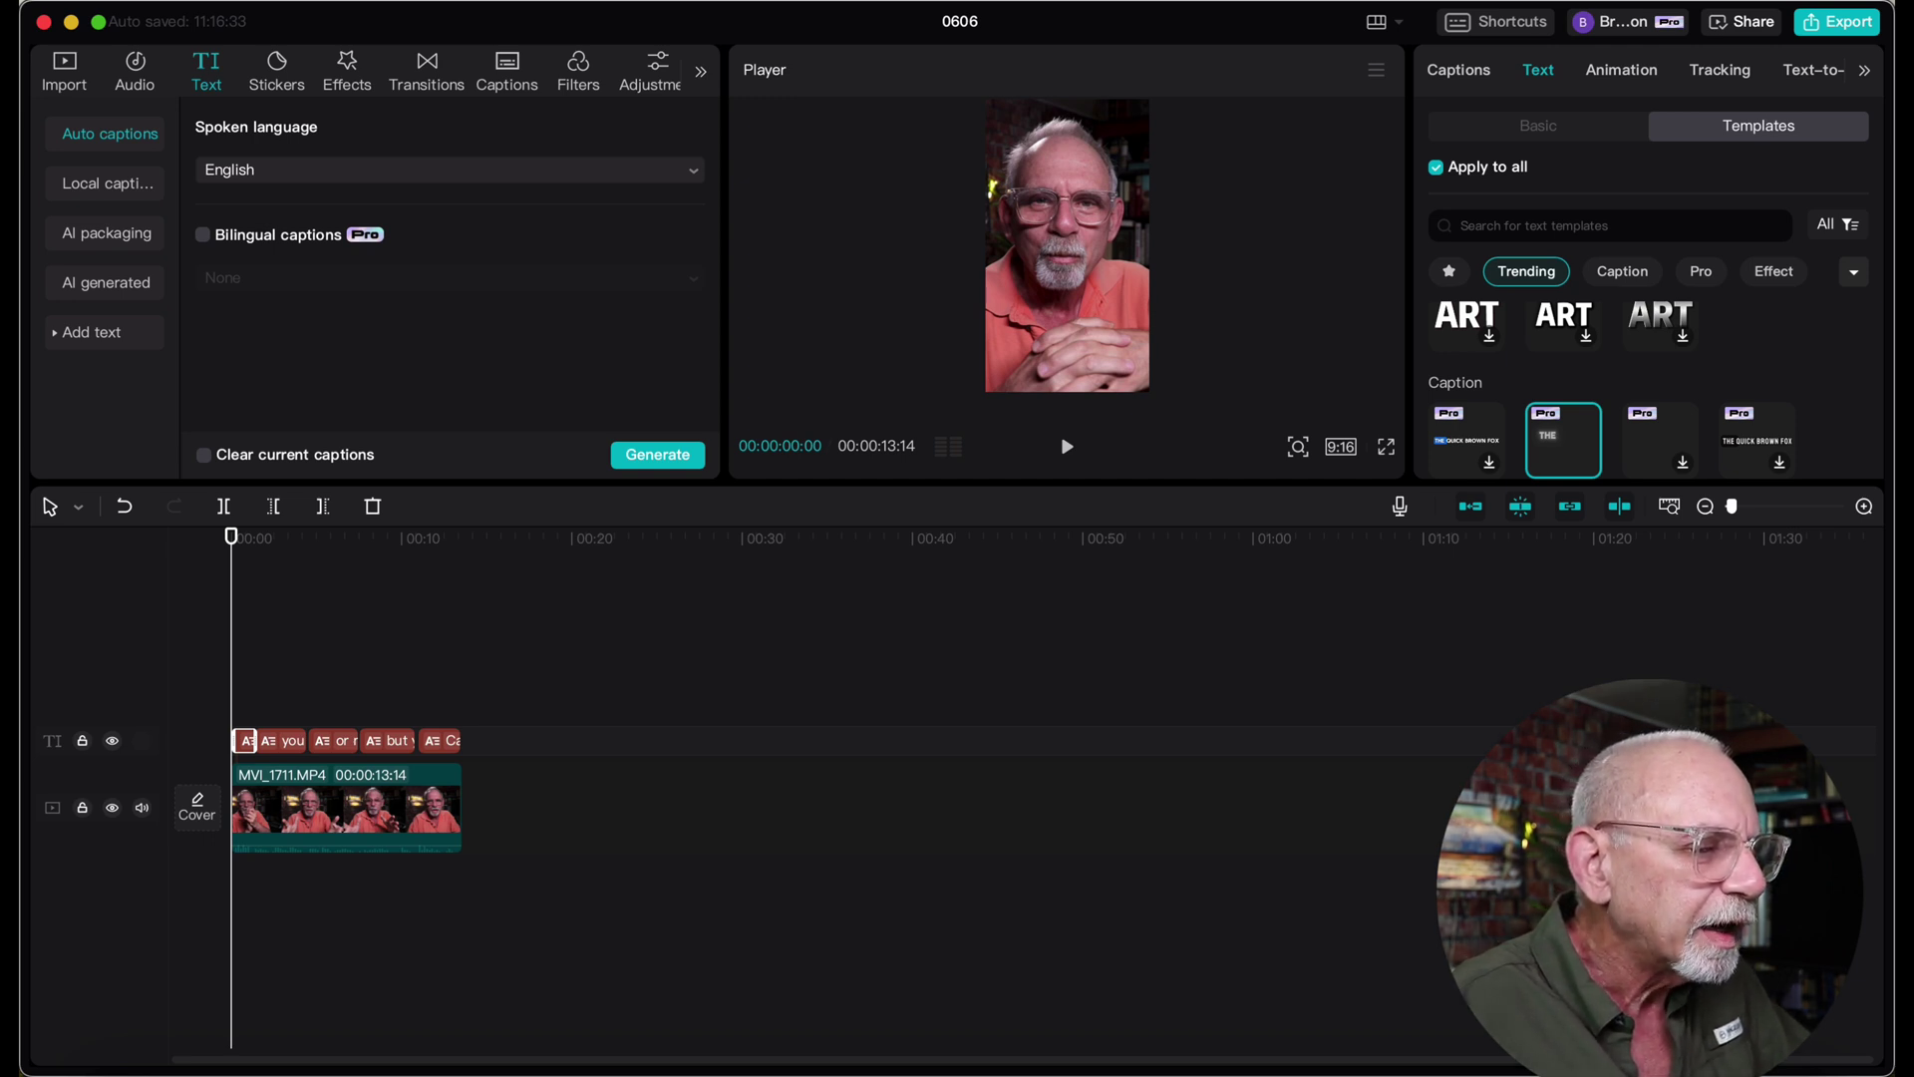
{"action": "left_click", "coordinate": [1623, 273]}
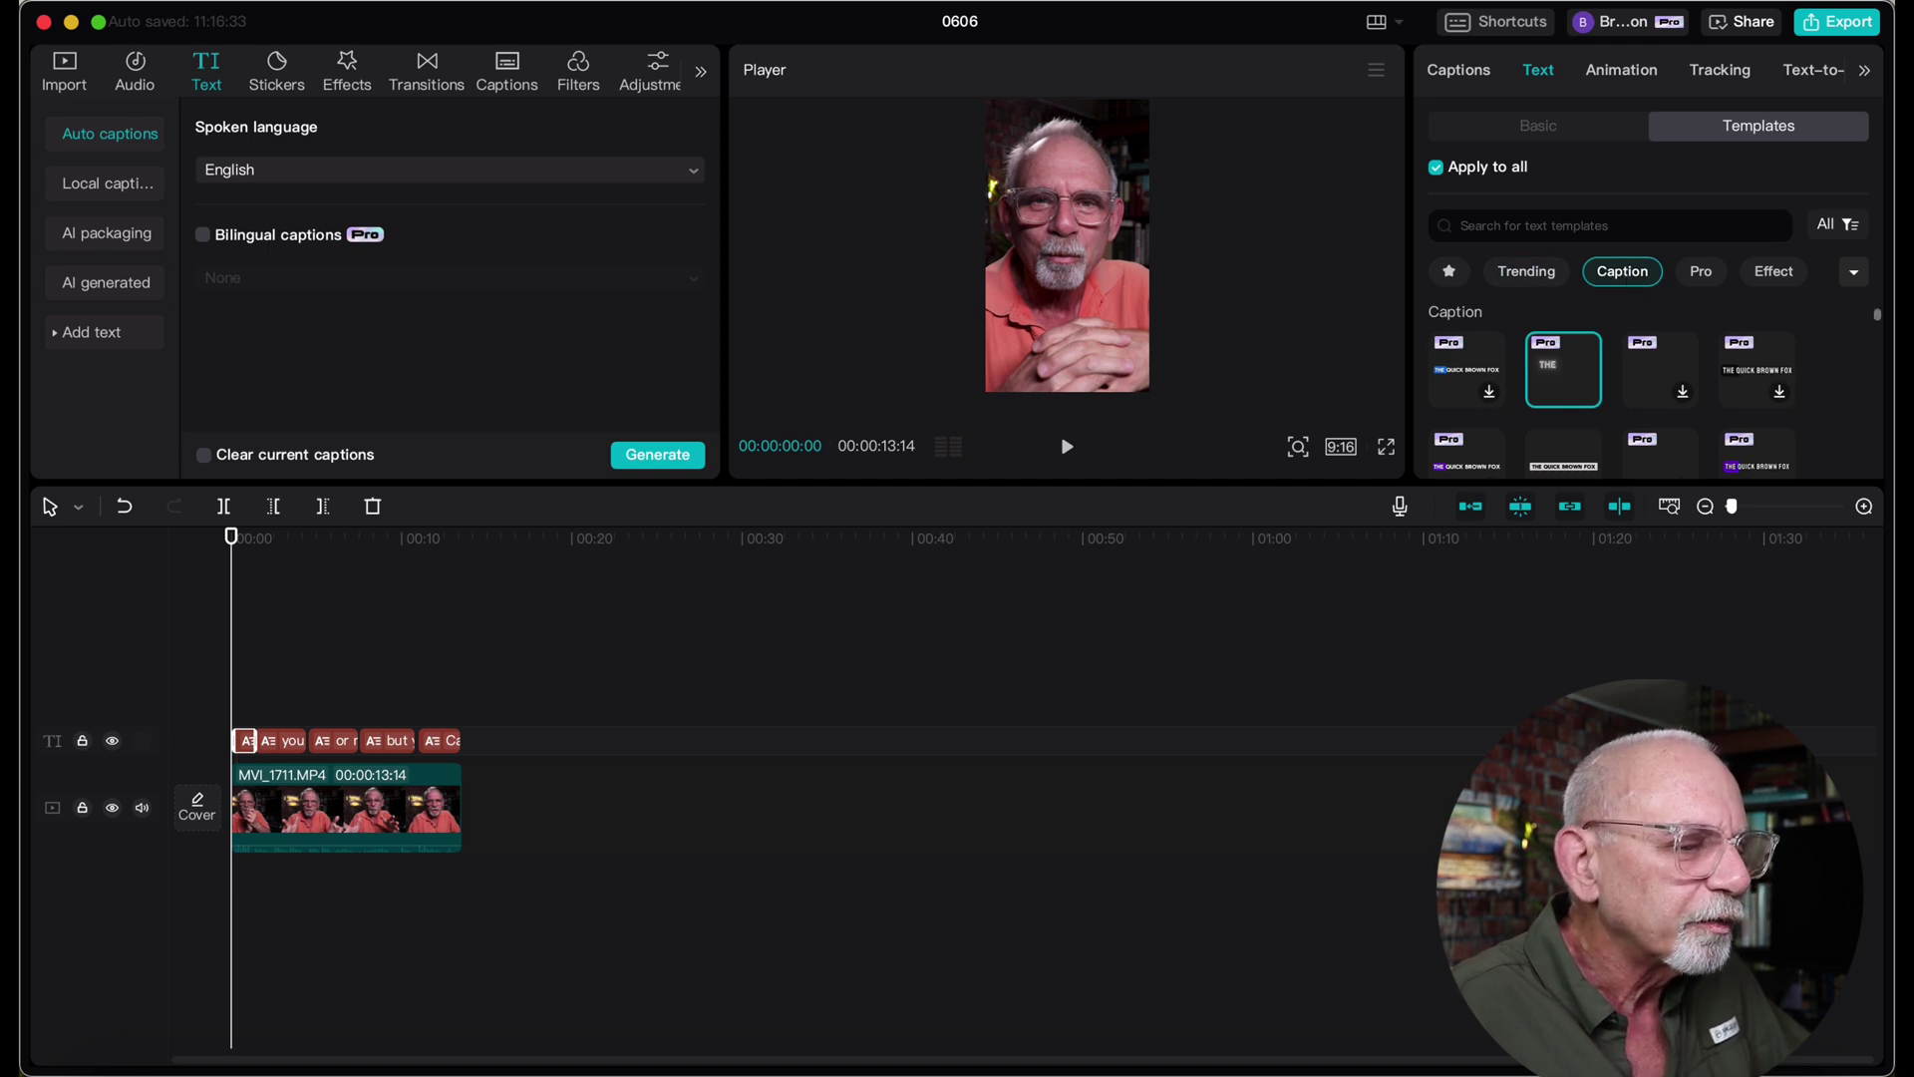
{"action": "scroll", "coordinate": [1658, 390], "scroll_direction": "down", "scroll_amount": 3}
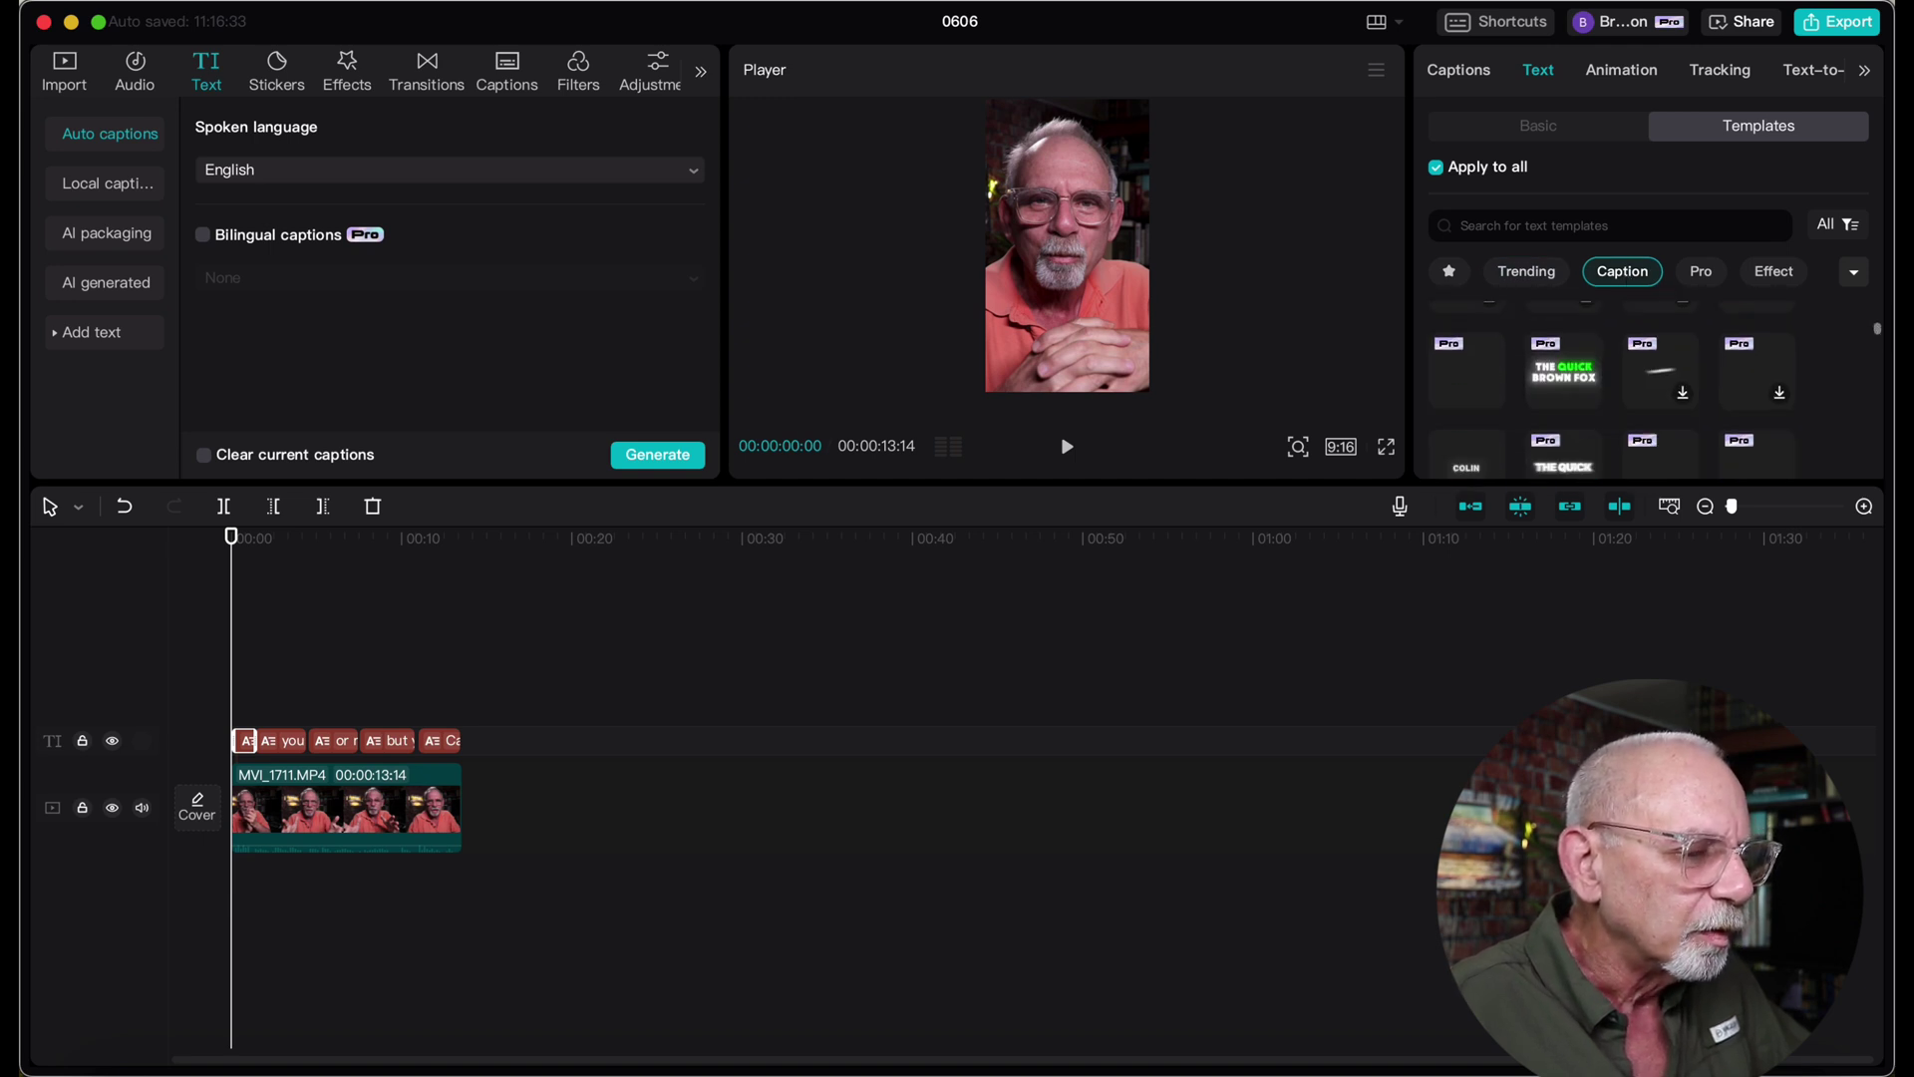
{"action": "scroll", "coordinate": [1612, 399], "scroll_direction": "down", "scroll_amount": 2}
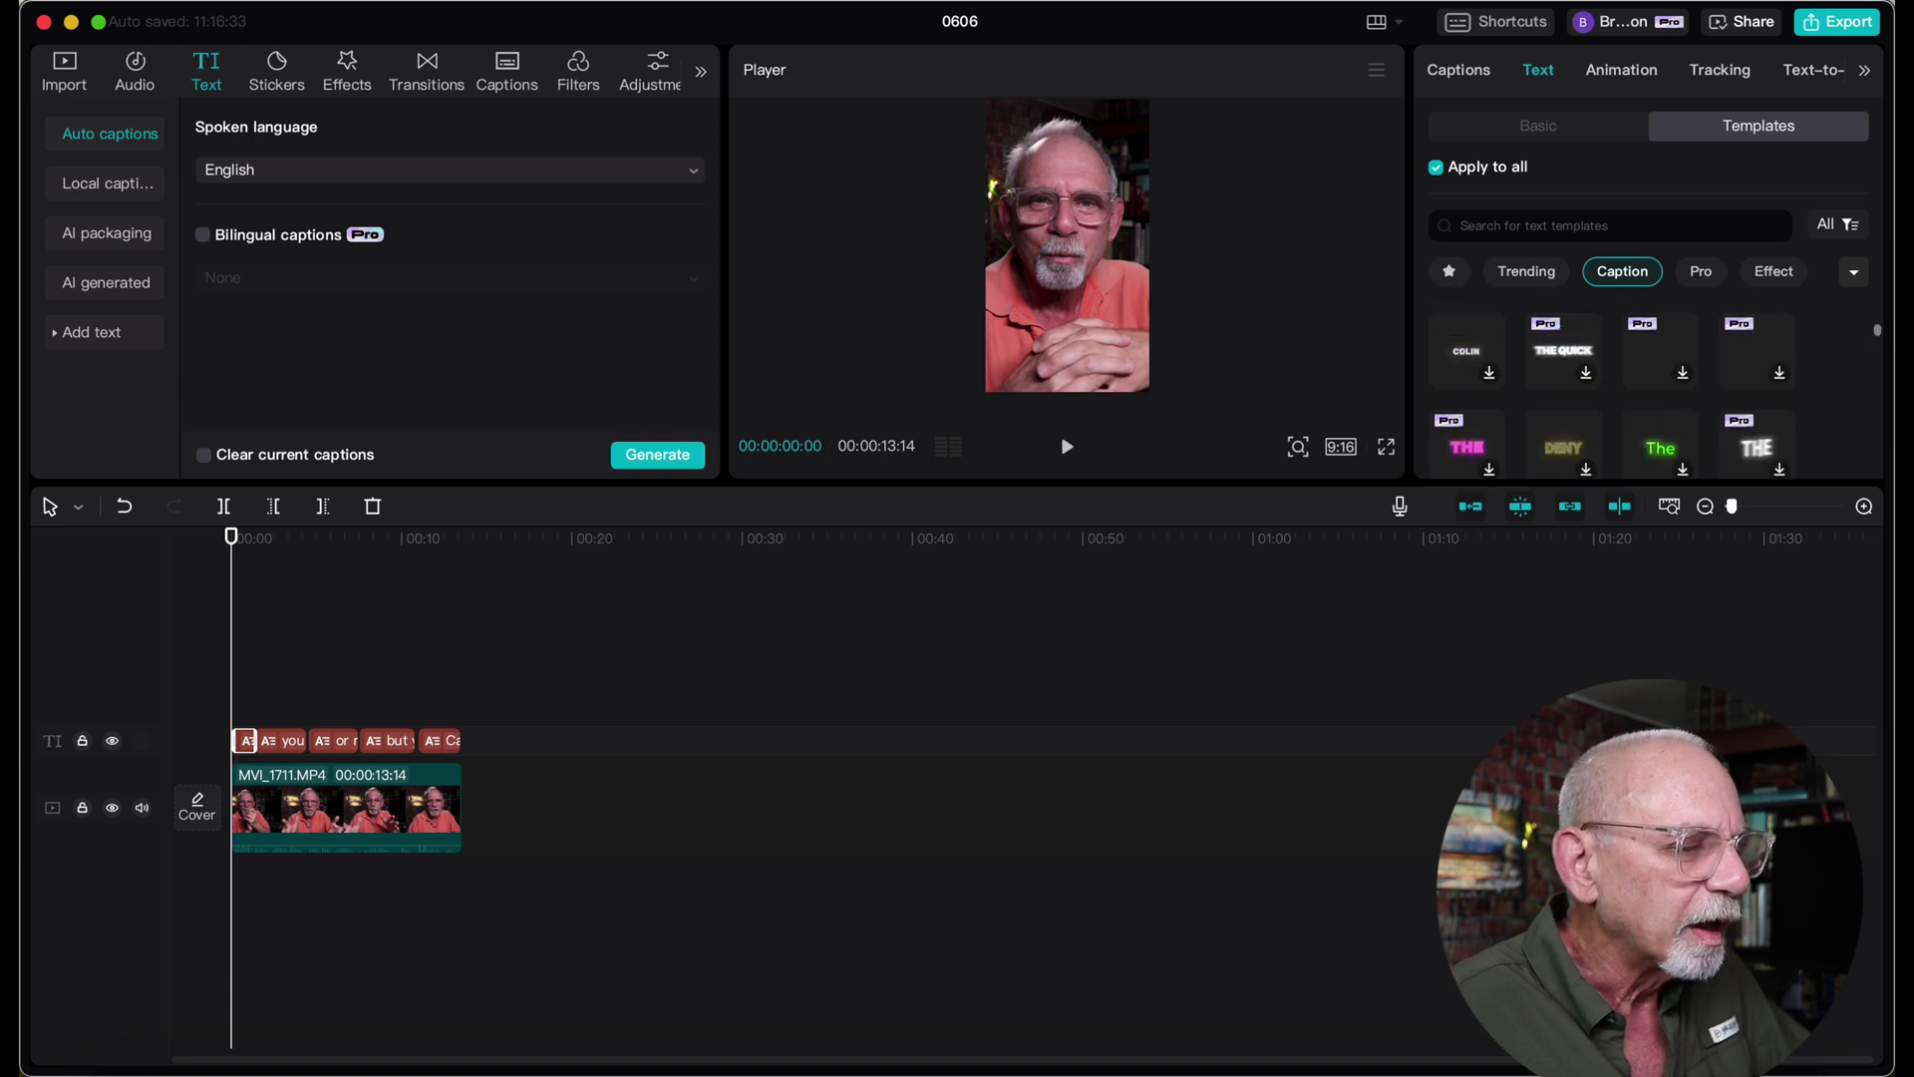
{"action": "scroll", "coordinate": [1612, 399], "scroll_direction": "down", "scroll_amount": 2}
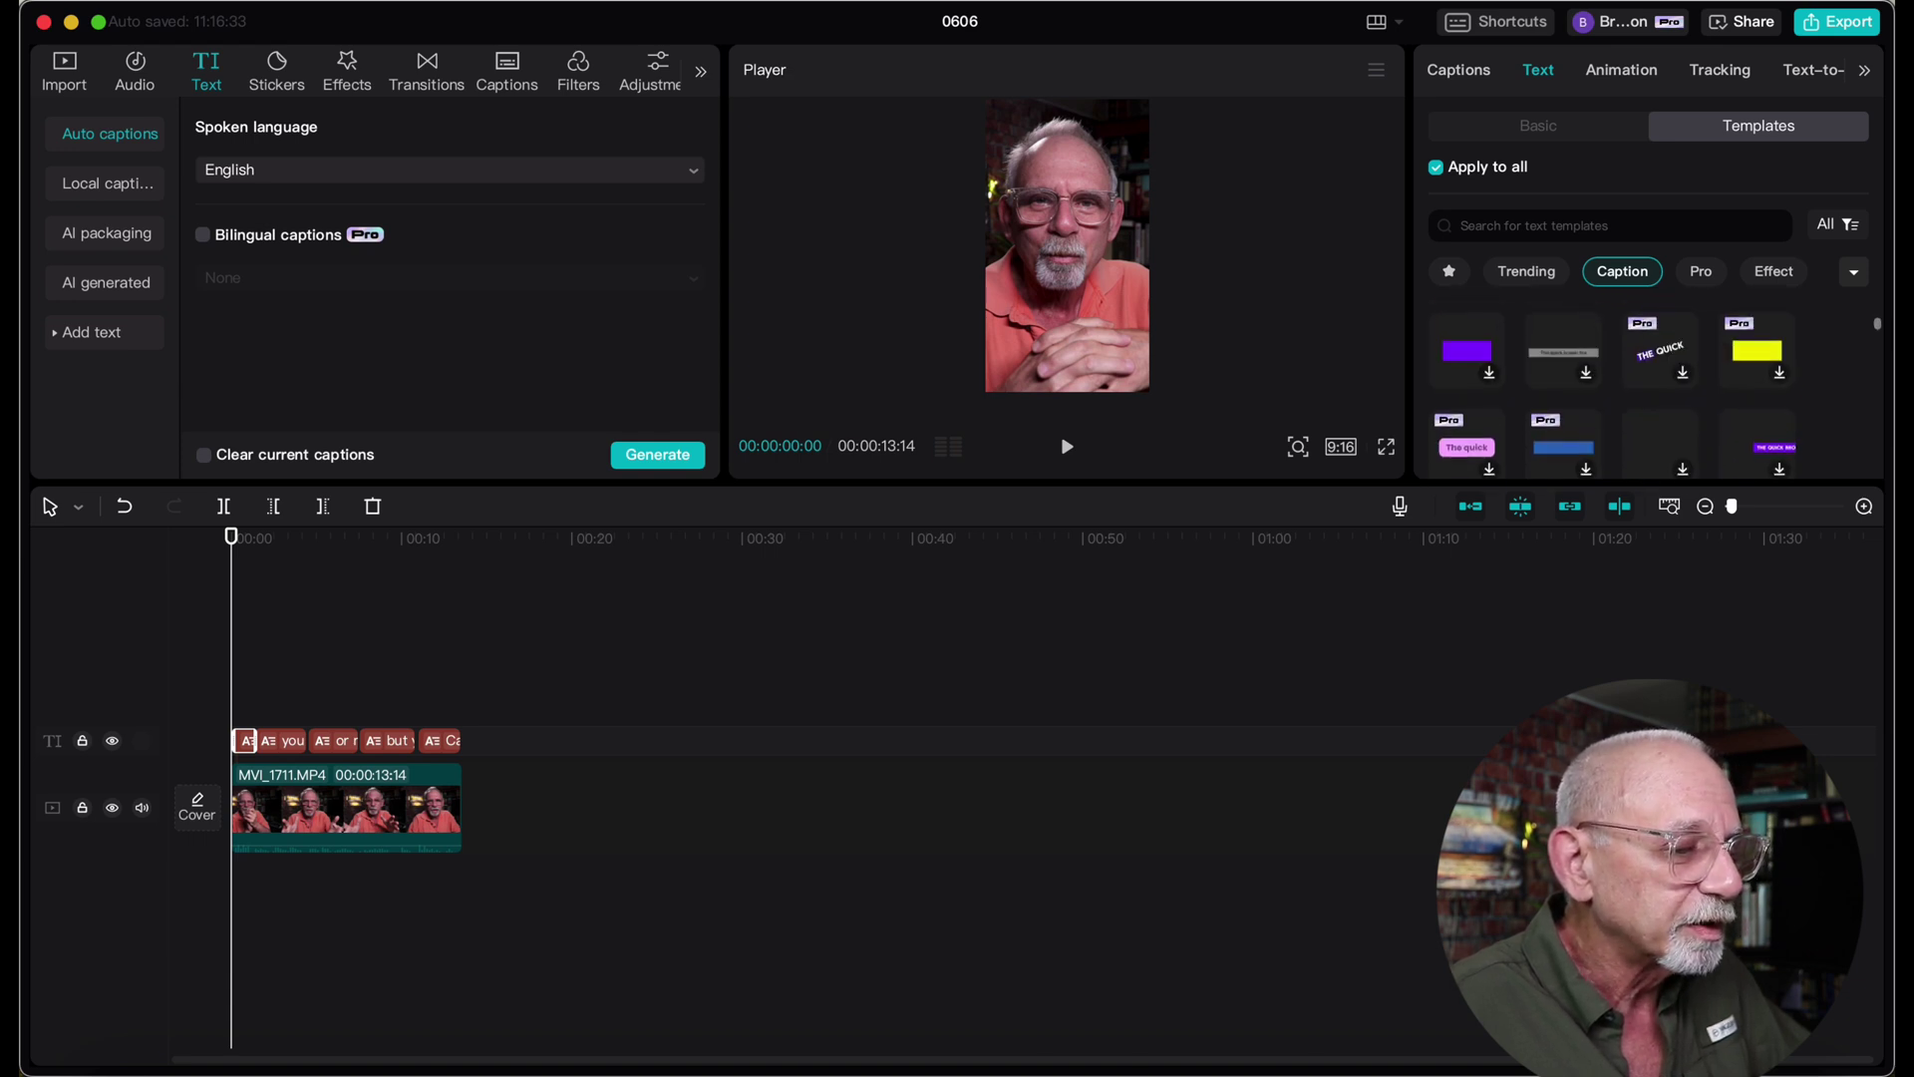
{"action": "scroll", "coordinate": [1881, 329], "scroll_direction": "down", "scroll_amount": 3}
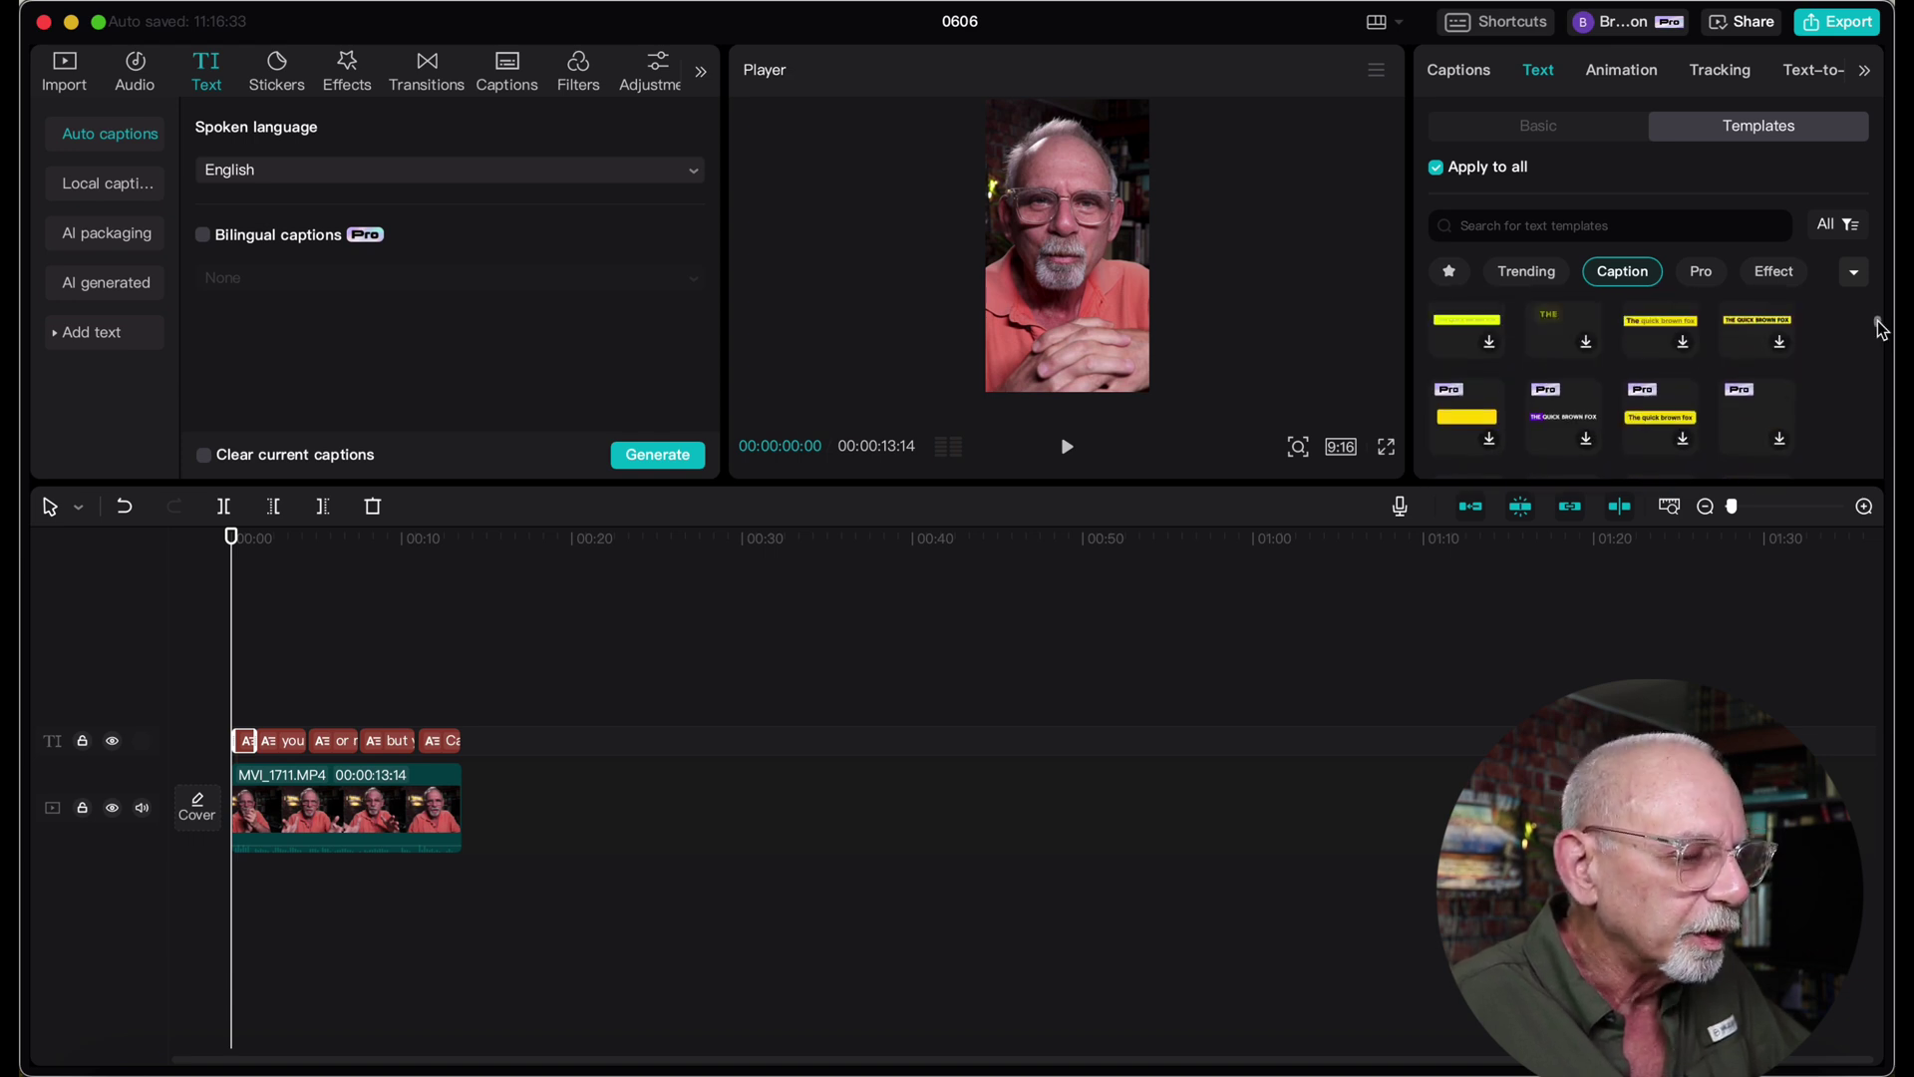
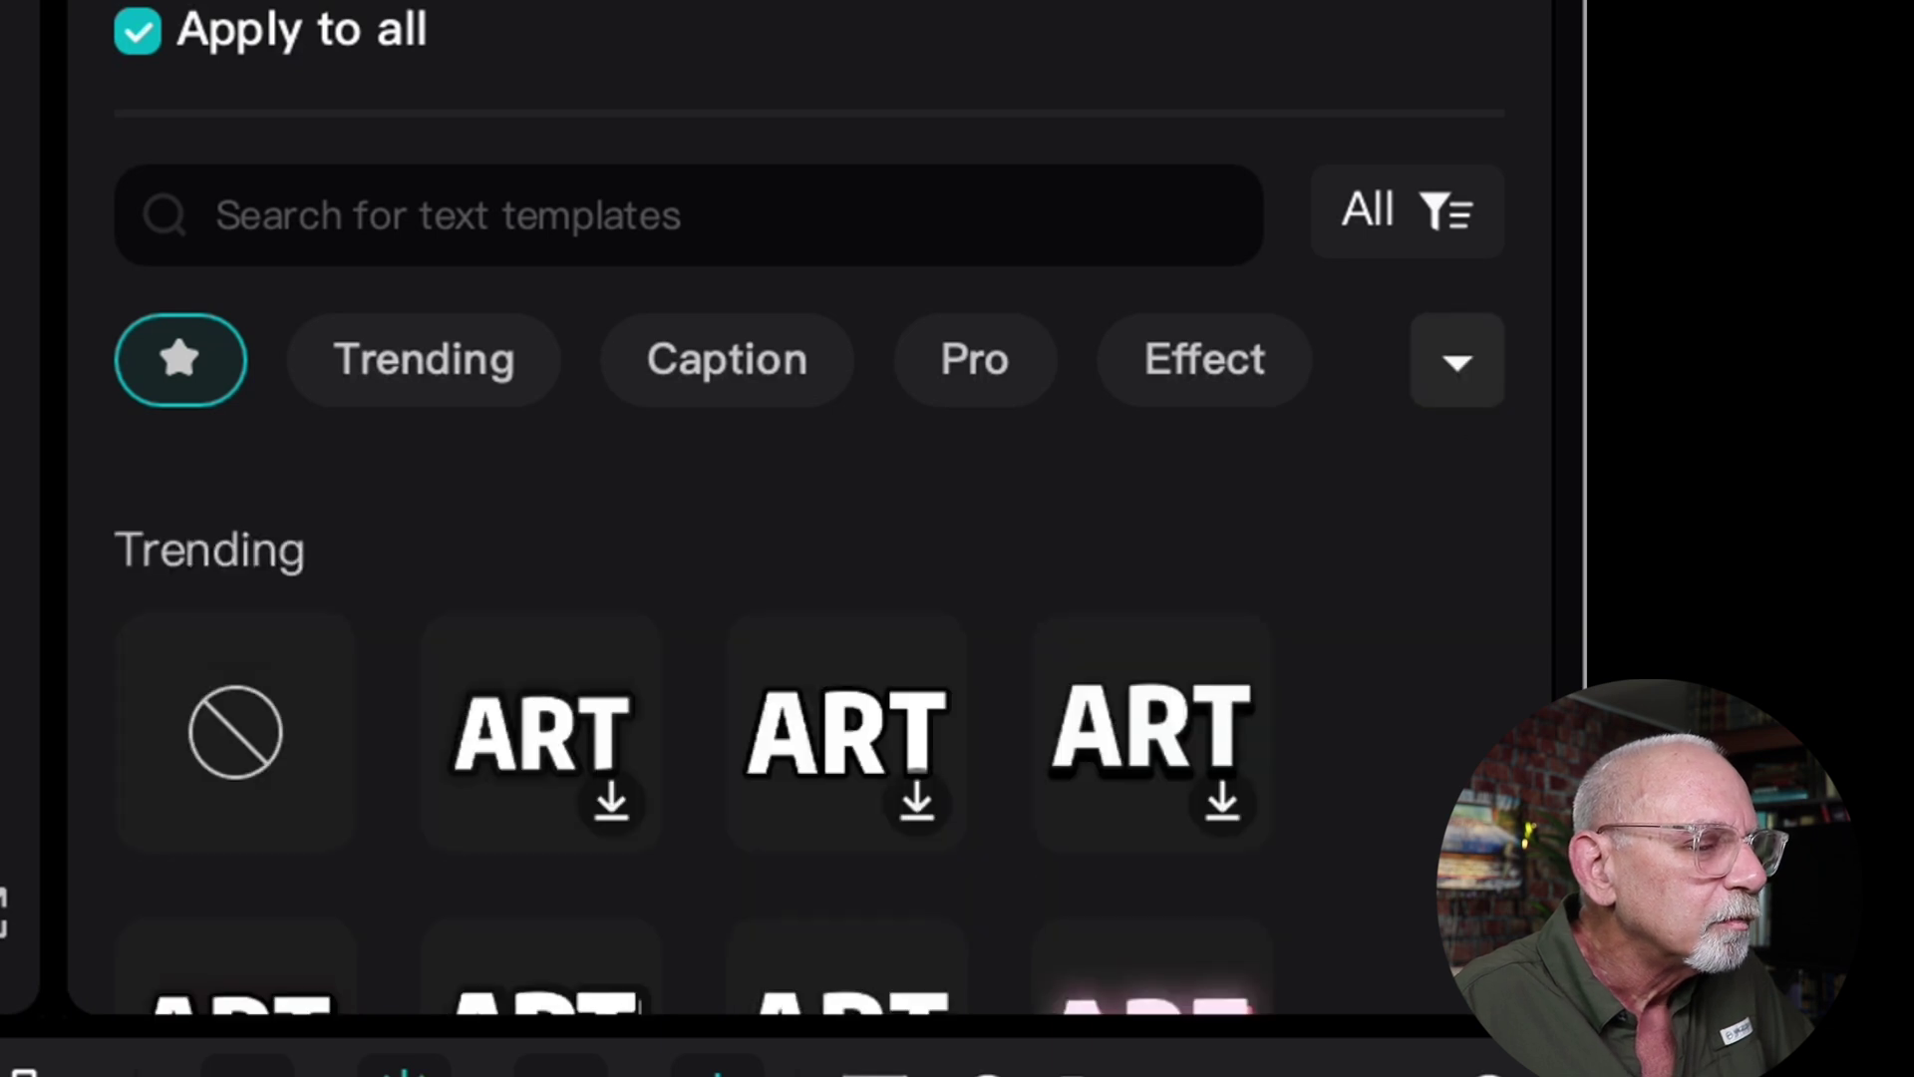
Choose the Caption text template with white uppercase text on a purple bar for all captions.
{"action": "left_click", "coordinate": [769, 371]}
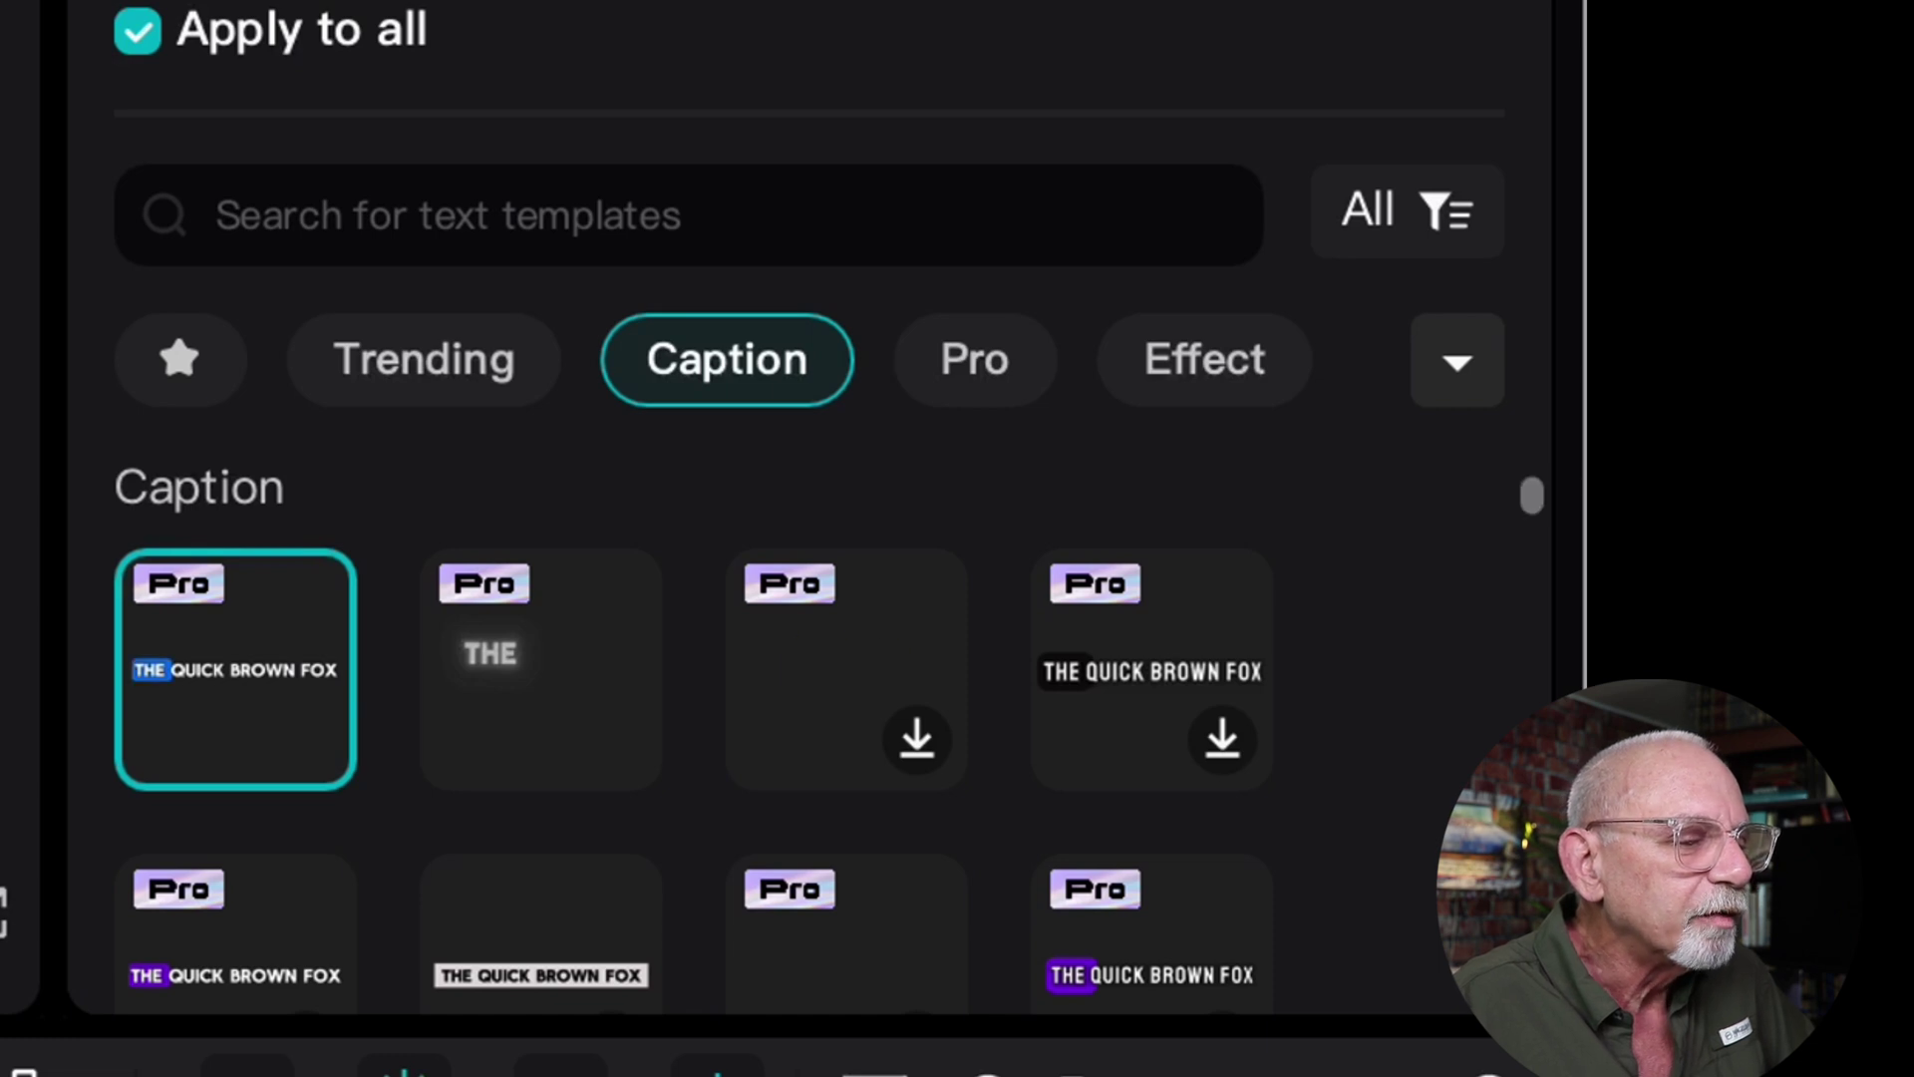
{"action": "scroll", "coordinate": [1543, 521], "scroll_direction": "down", "scroll_amount": 3}
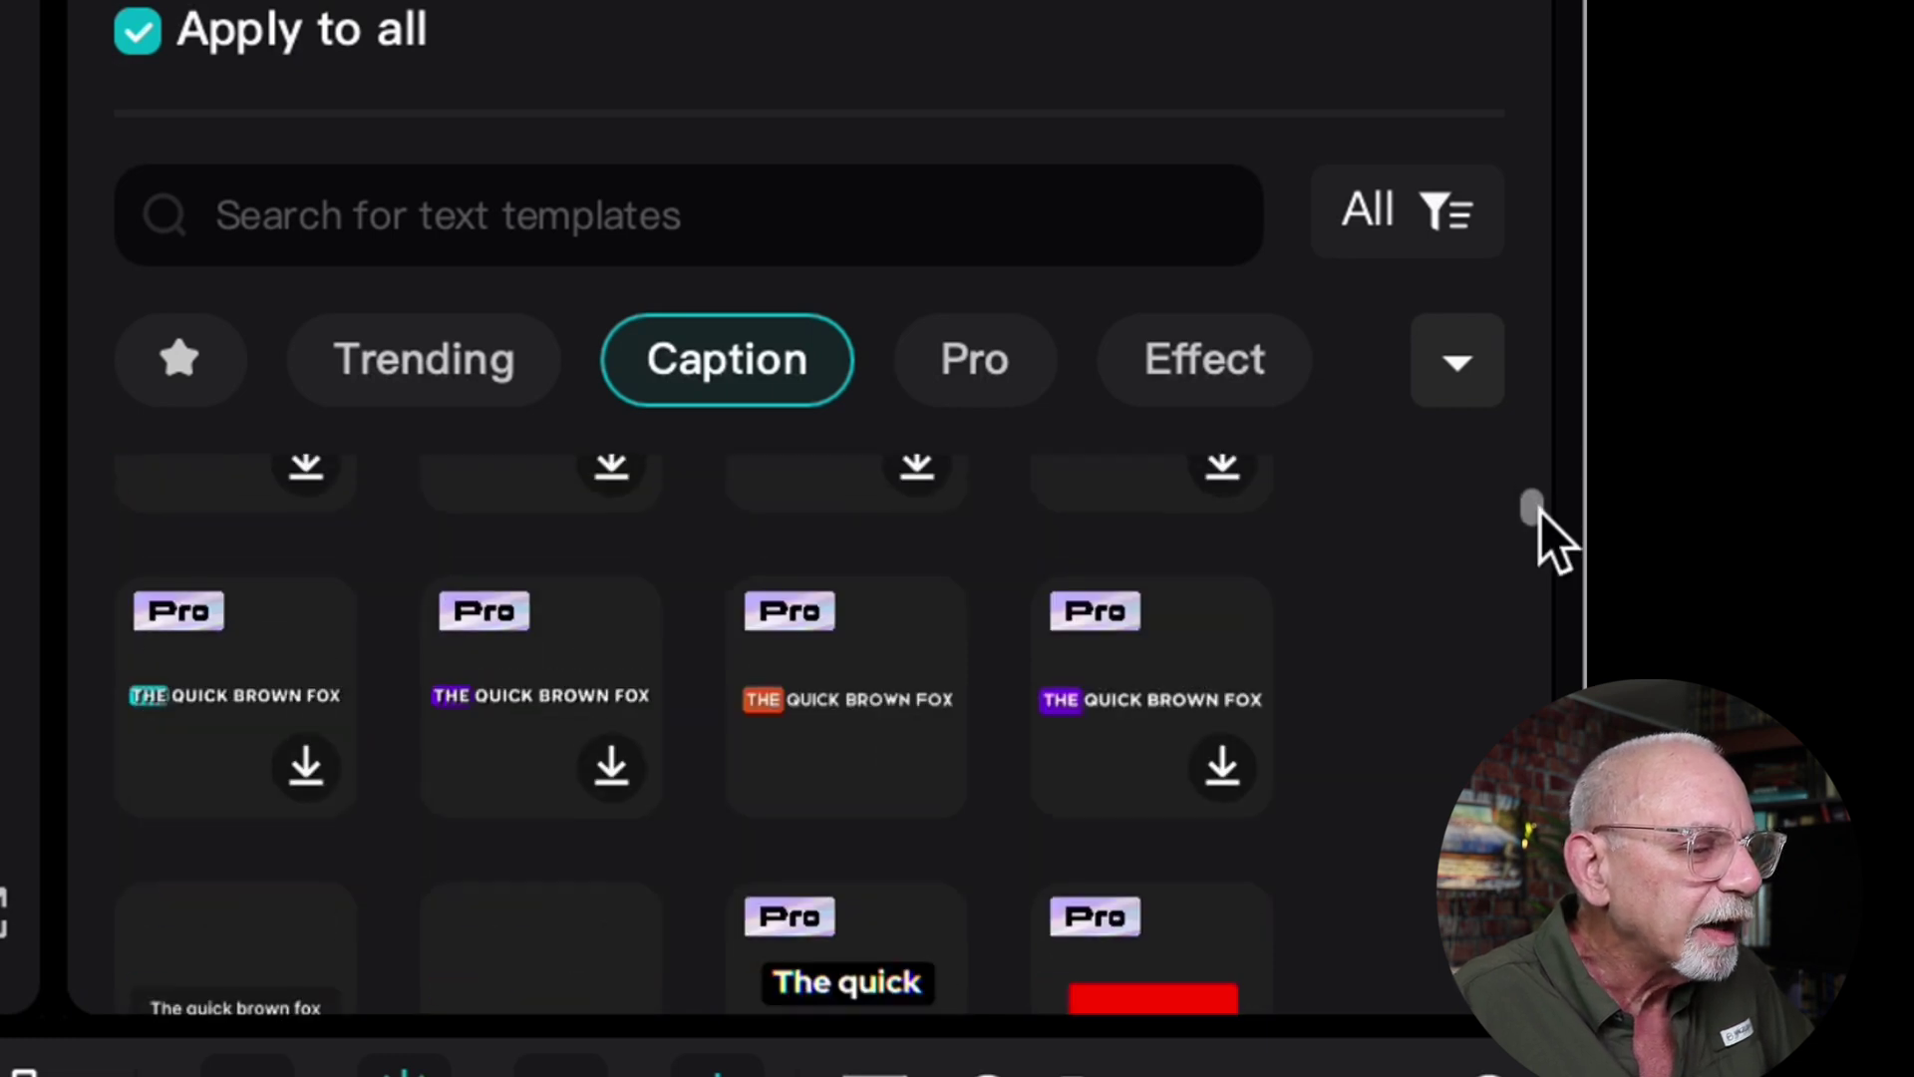
{"action": "scroll", "coordinate": [1542, 528], "scroll_direction": "up", "scroll_amount": 3}
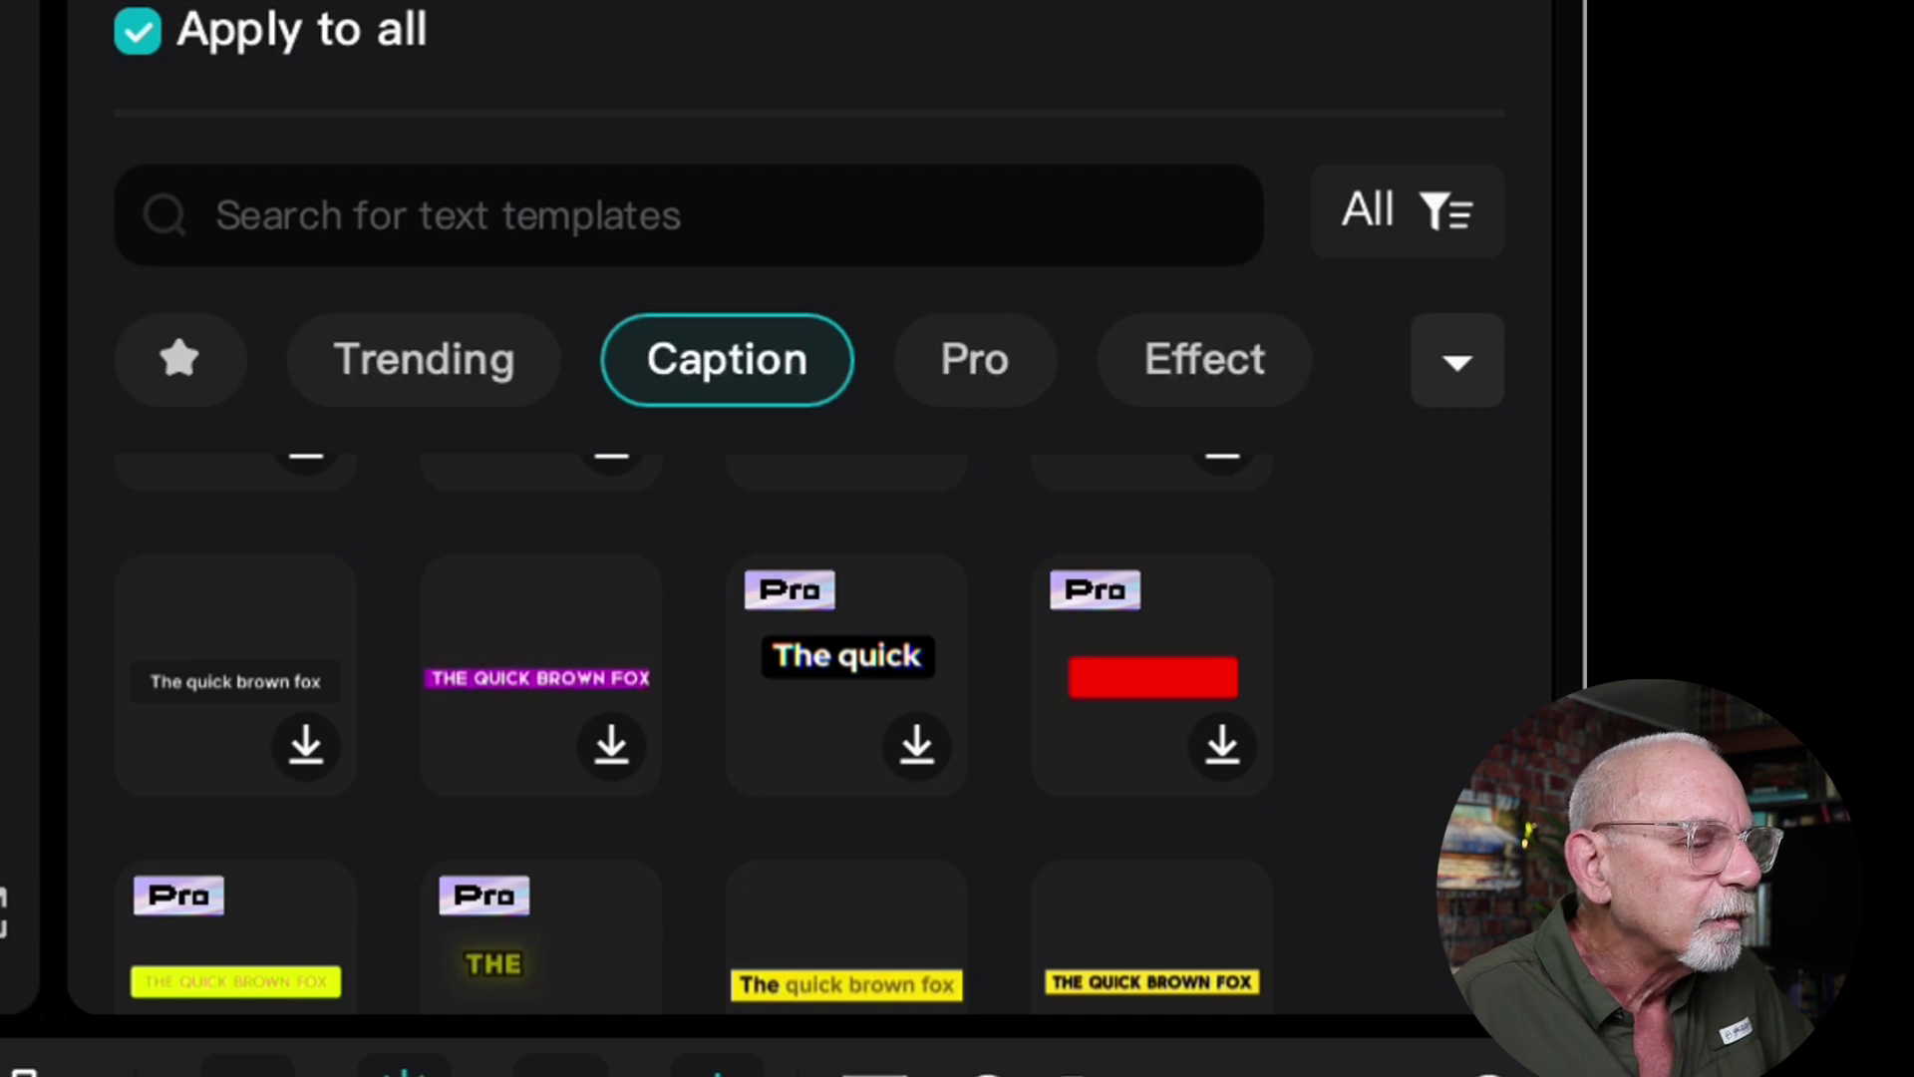
{"action": "left_click", "coordinate": [545, 666]}
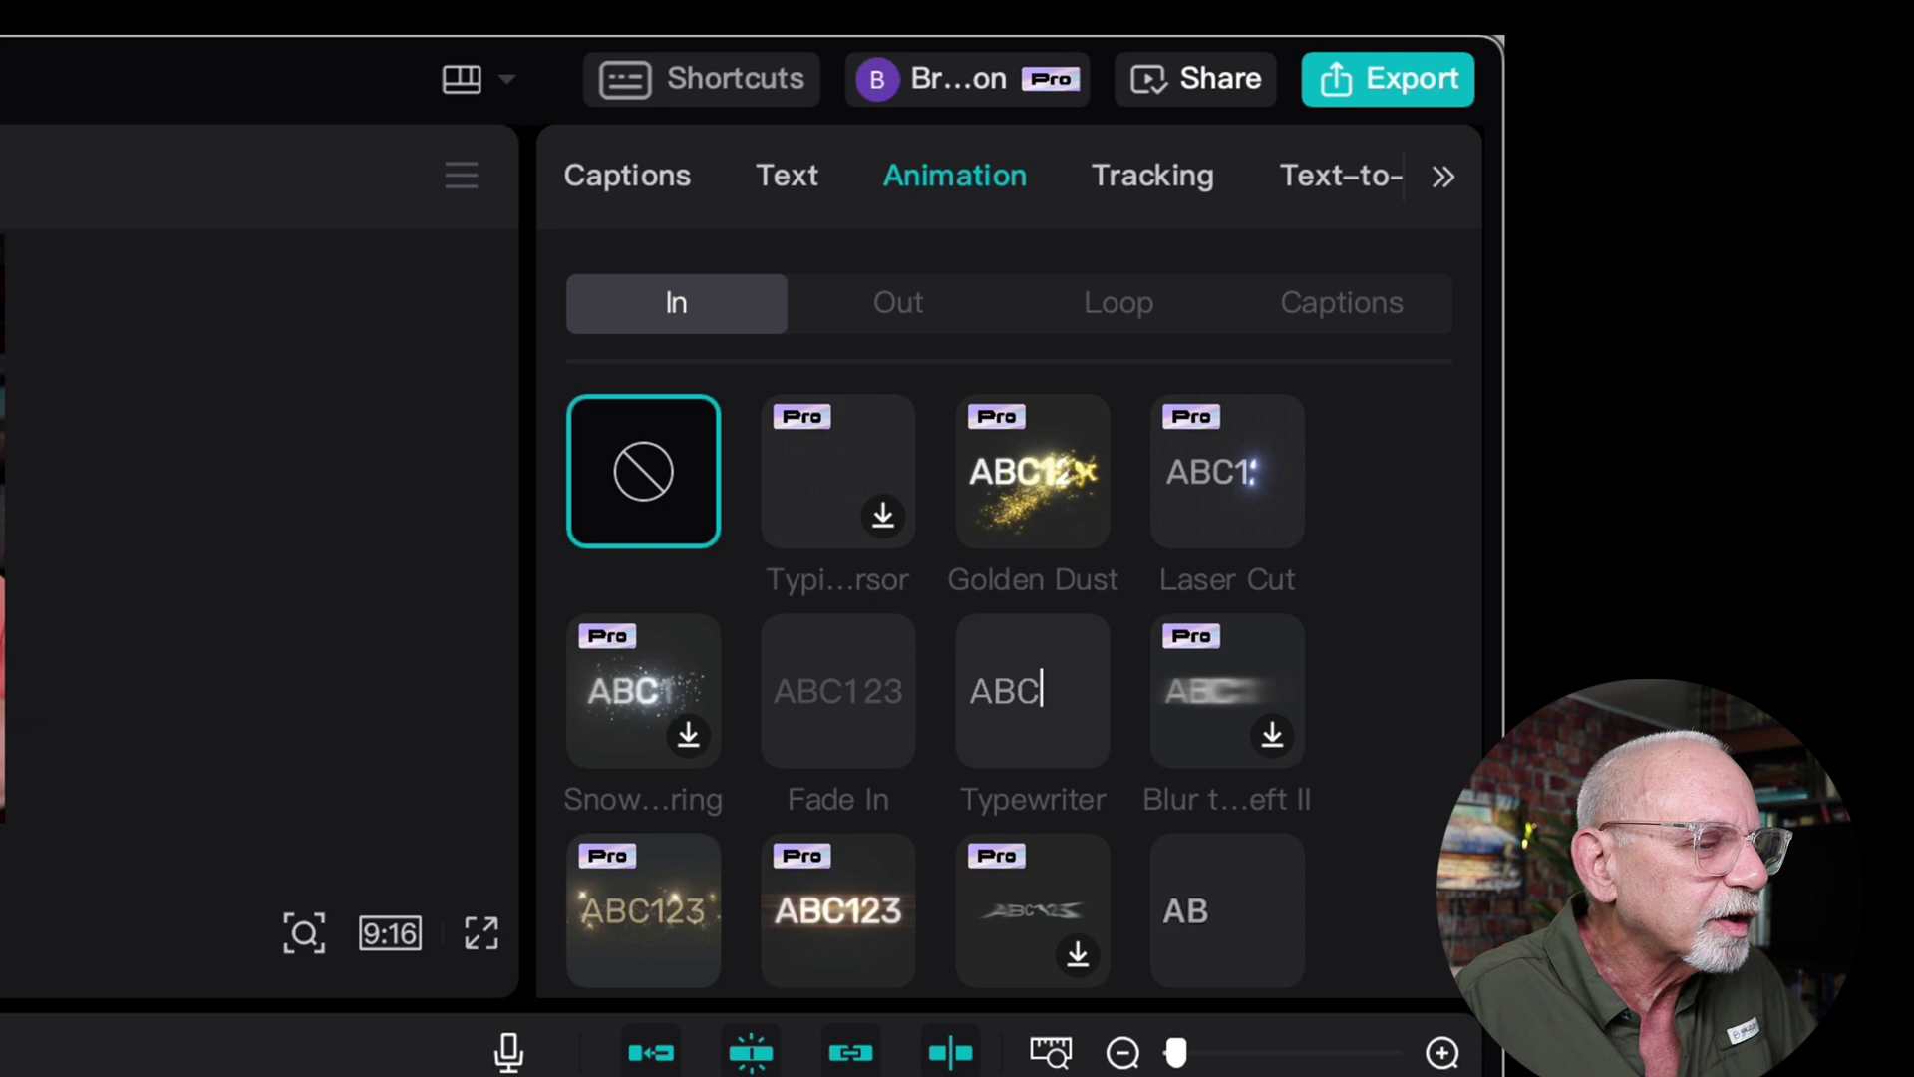
Apply the Laser Cut entrance animation to the captions.
{"action": "left_click", "coordinate": [1018, 494]}
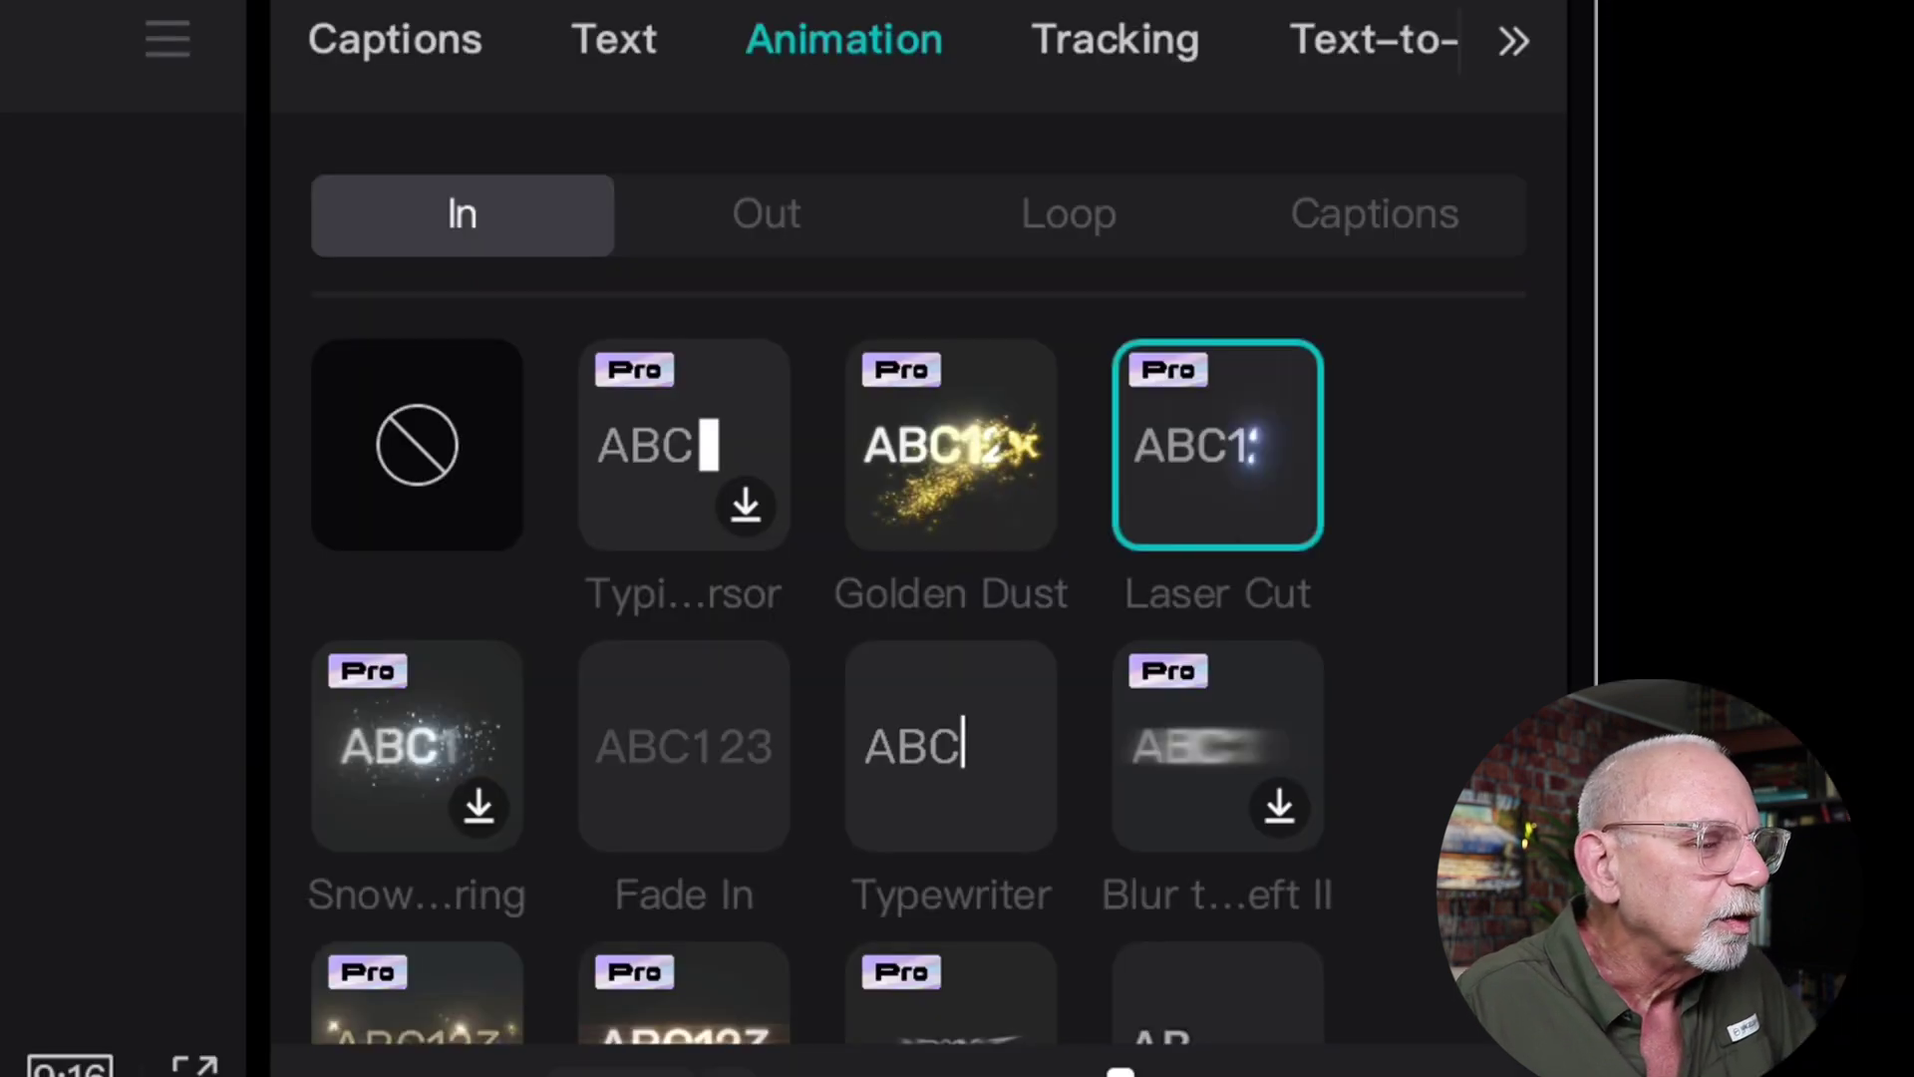
Remove the Laser Cut entrance animation, use the Slide Bar caption animation instead, and return the playhead to the first caption.
{"action": "left_click", "coordinate": [409, 459]}
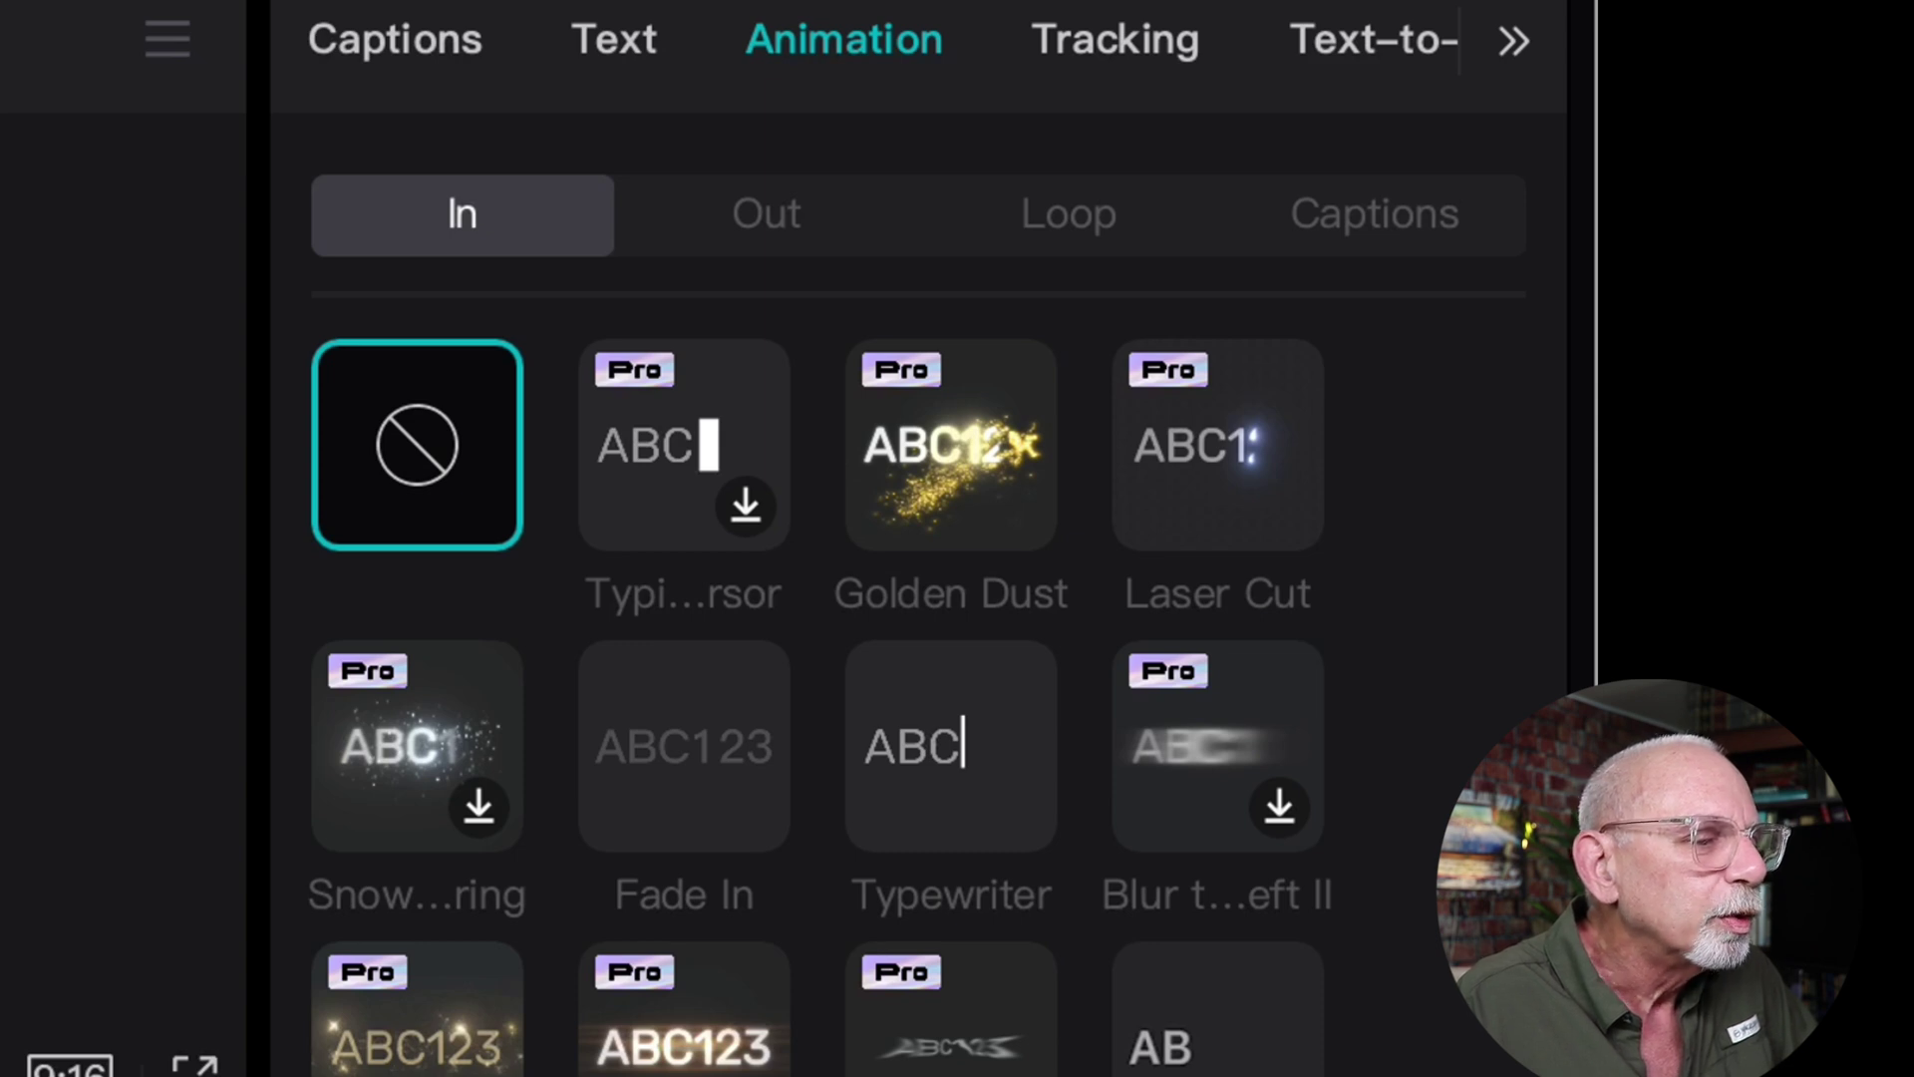
{"action": "left_click", "coordinate": [1386, 216]}
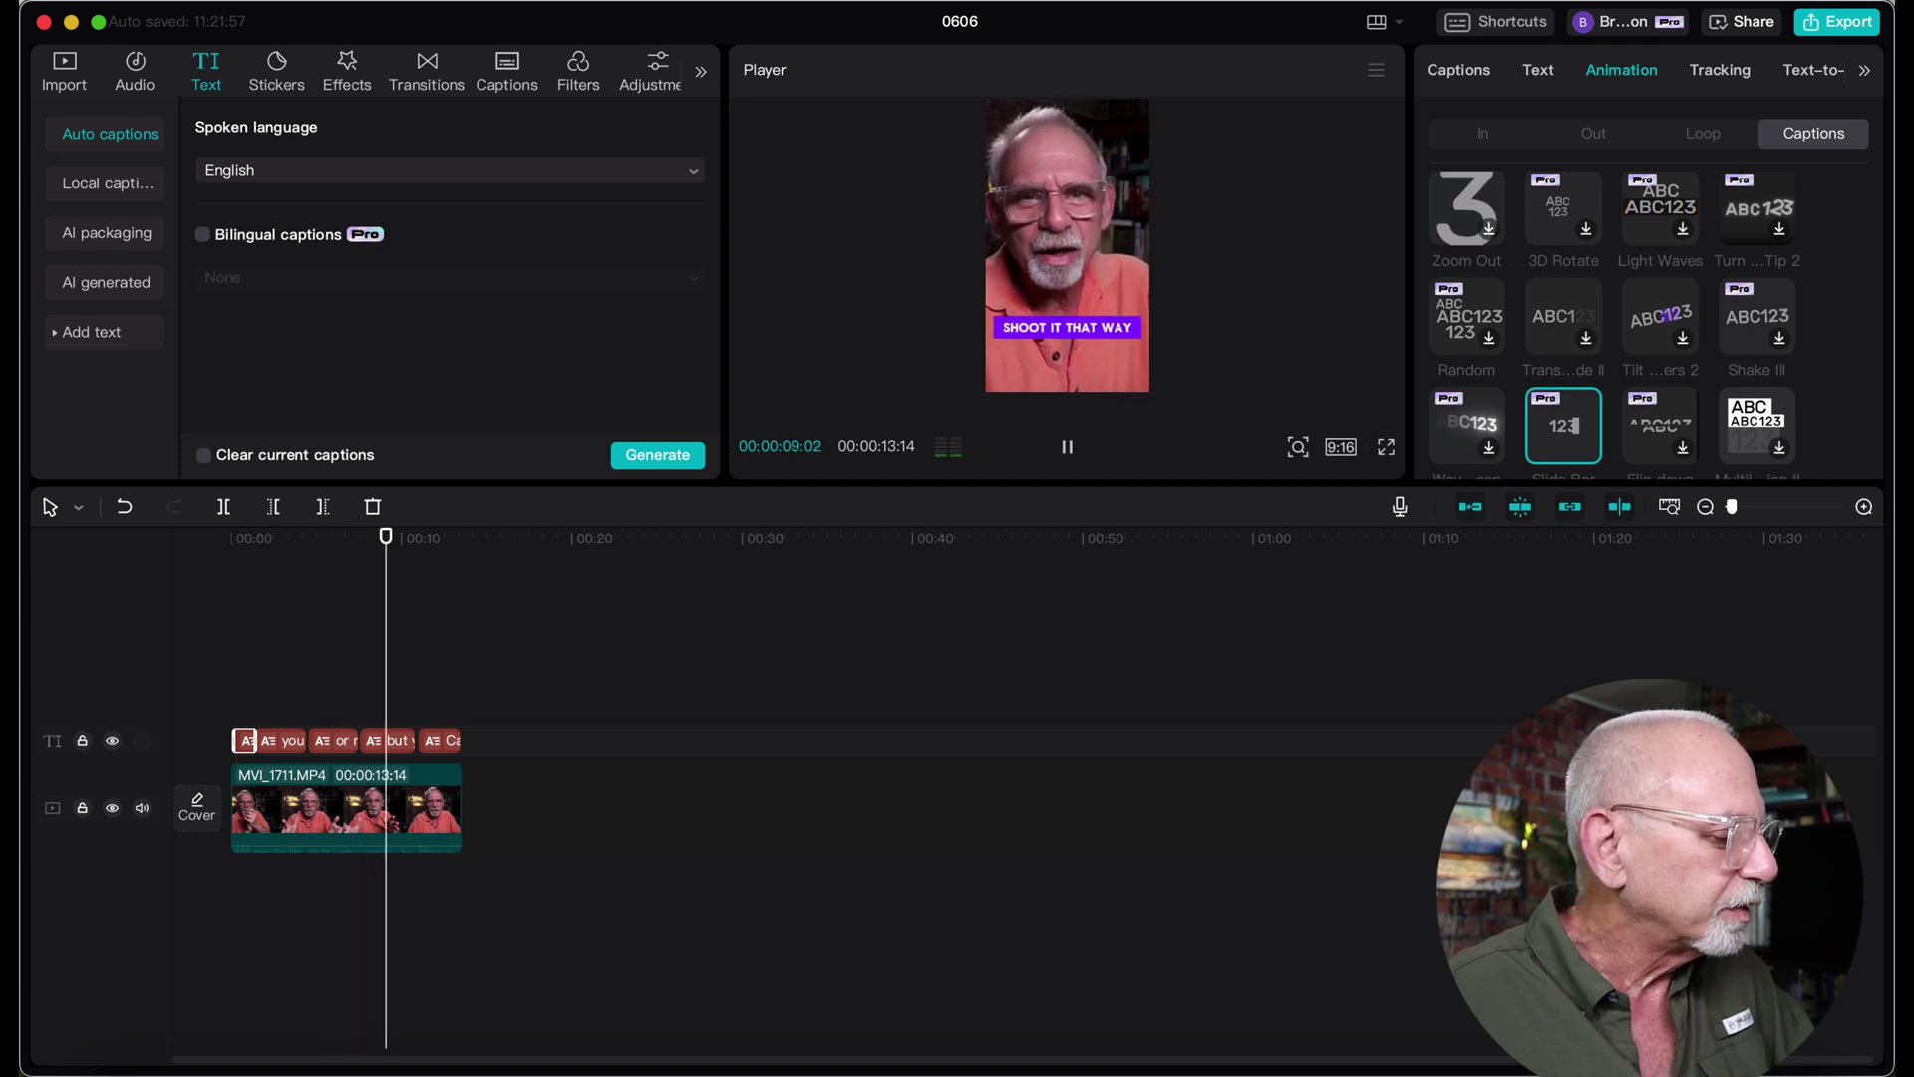
{"action": "left_click", "coordinate": [244, 638]}
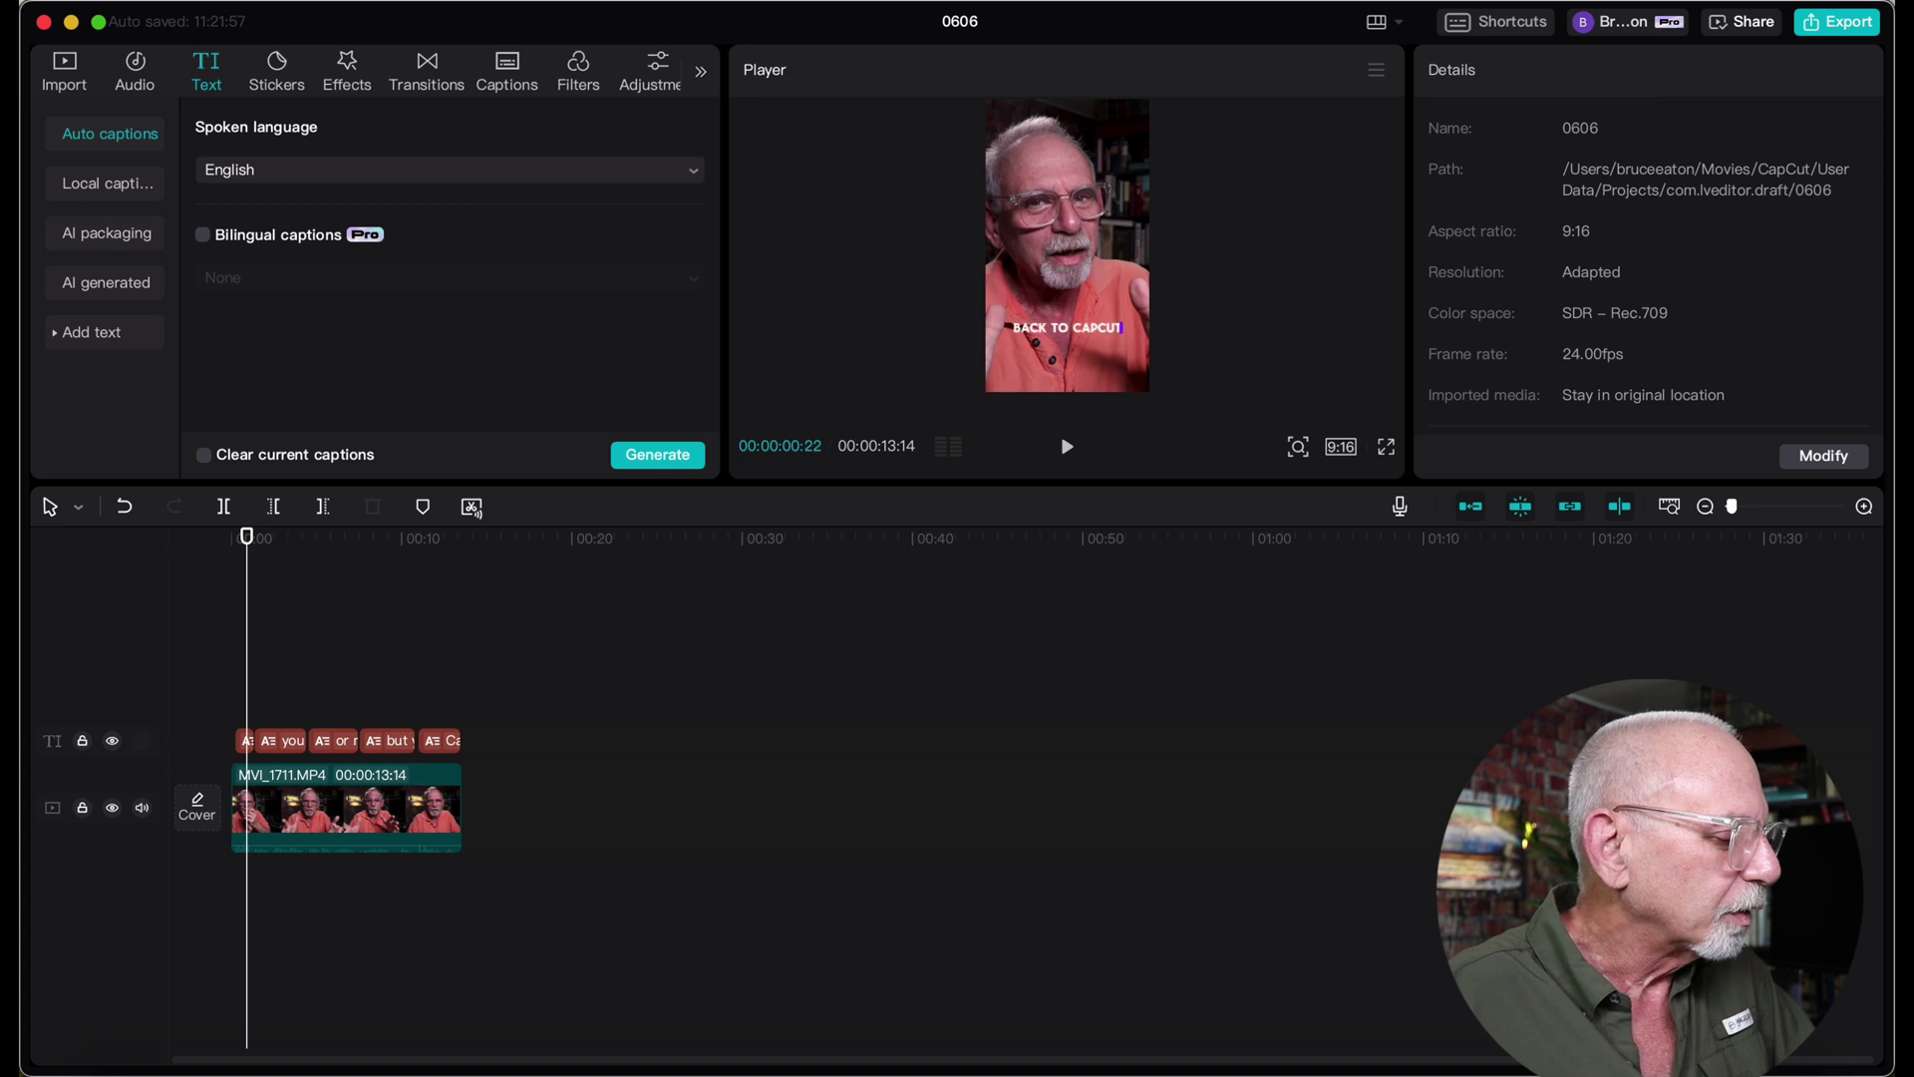
Select the first caption, try the Caption text template with a yellow bar on all captions, and play the clip to preview it.
{"action": "left_click", "coordinate": [246, 740]}
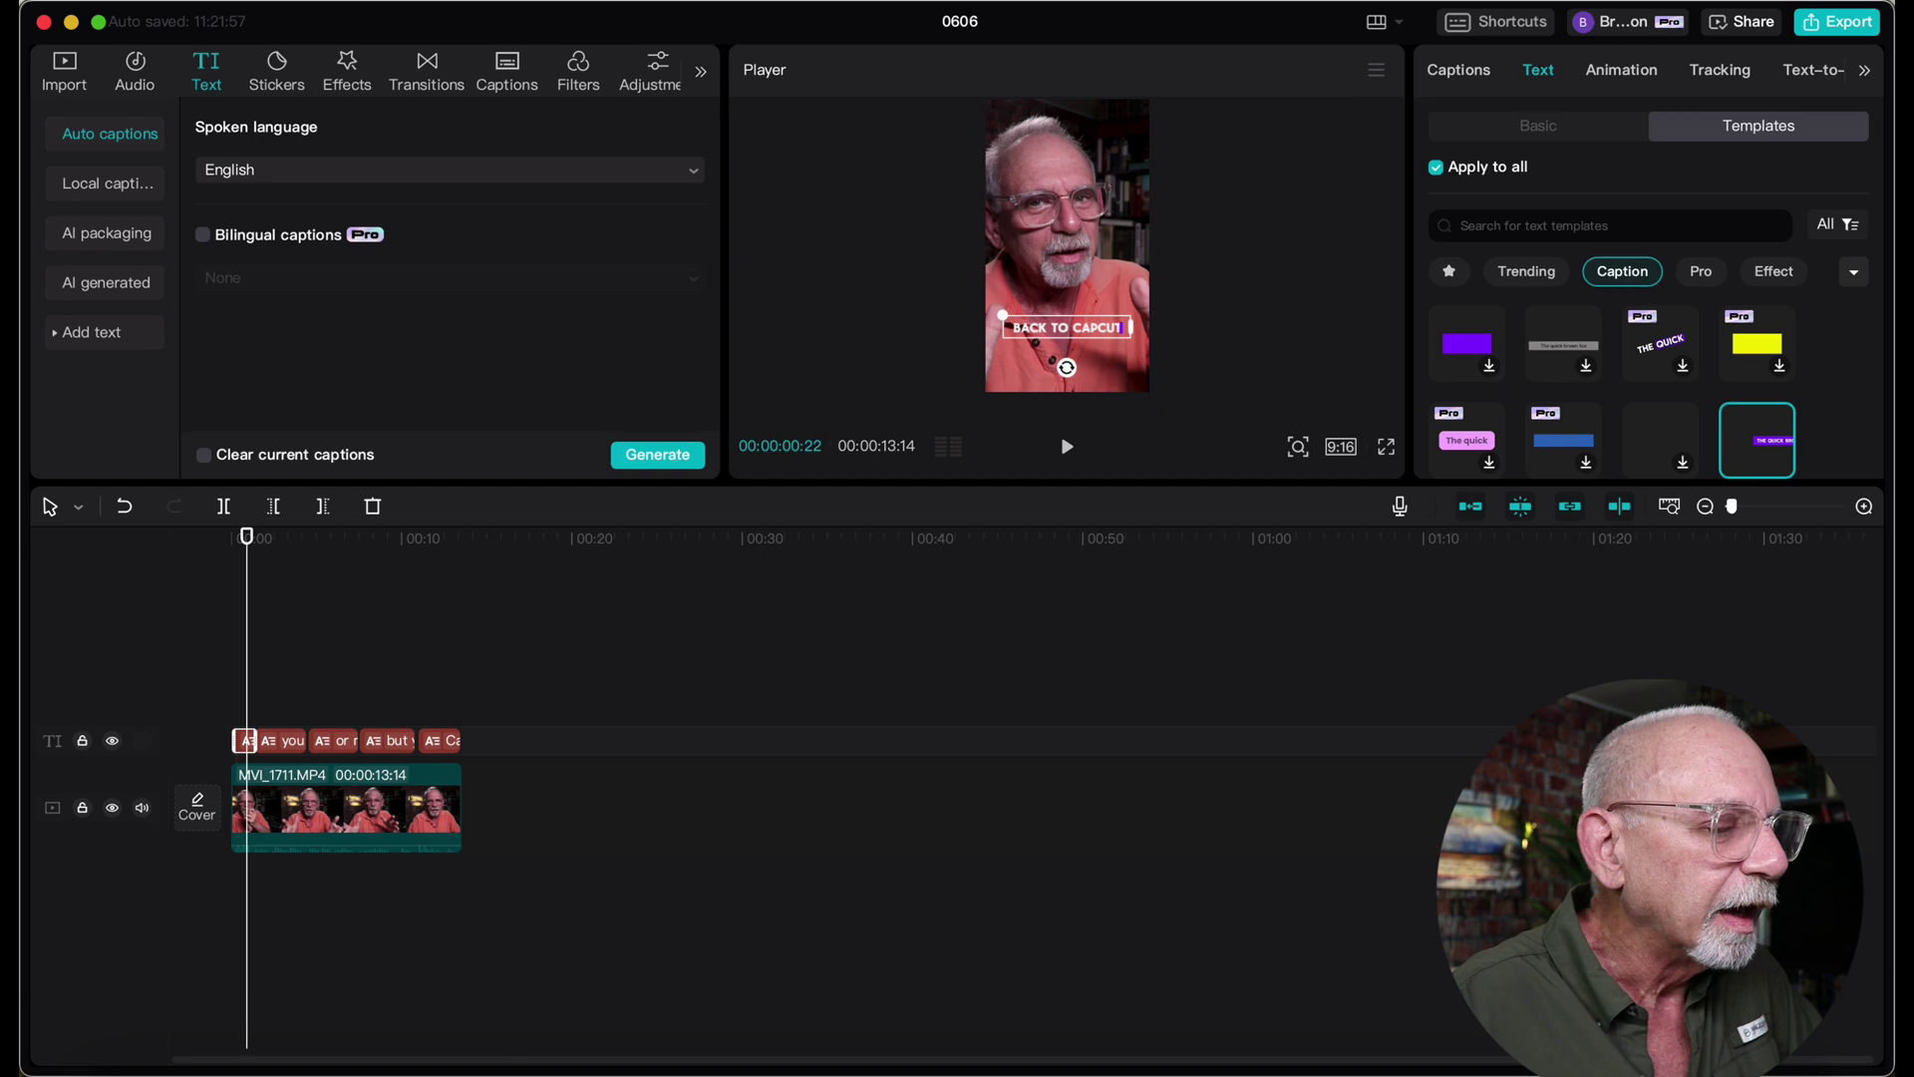
{"action": "left_click", "coordinate": [1853, 272]}
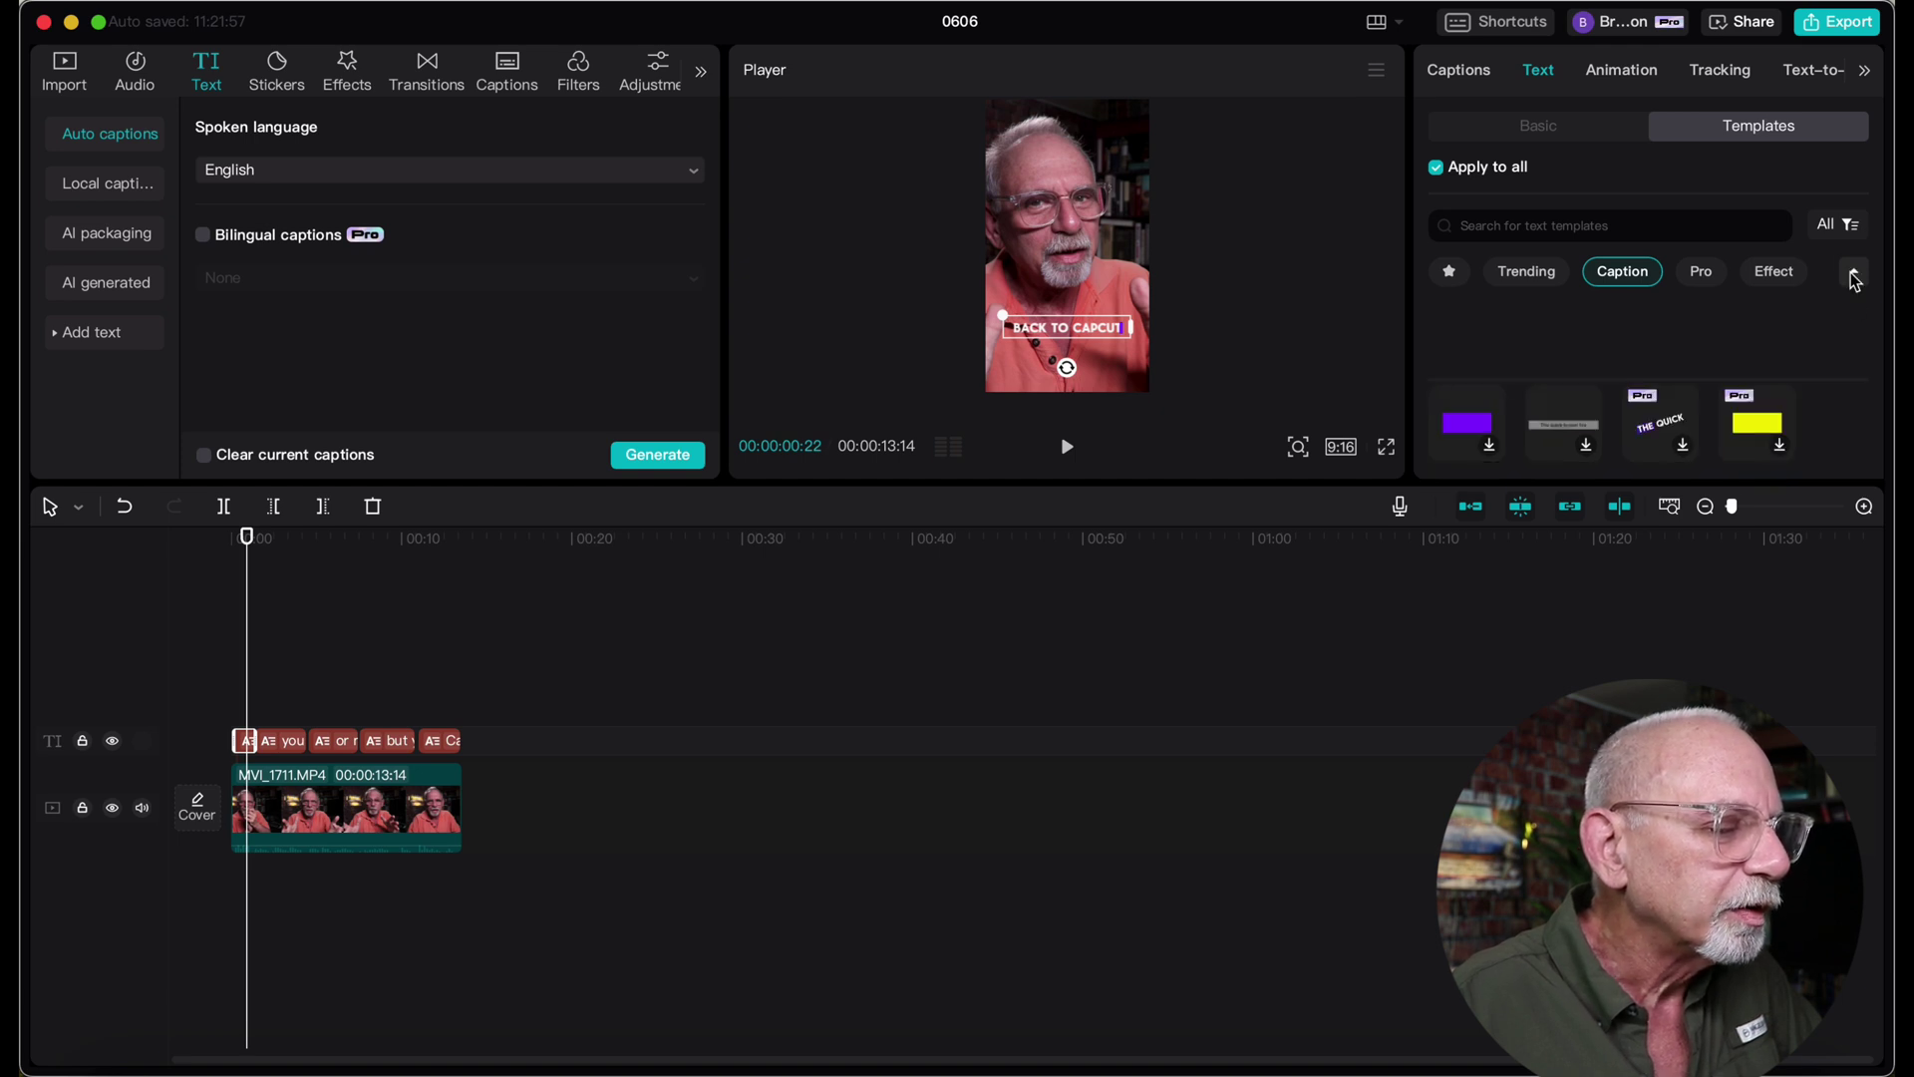
{"action": "left_click", "coordinate": [1853, 274]}
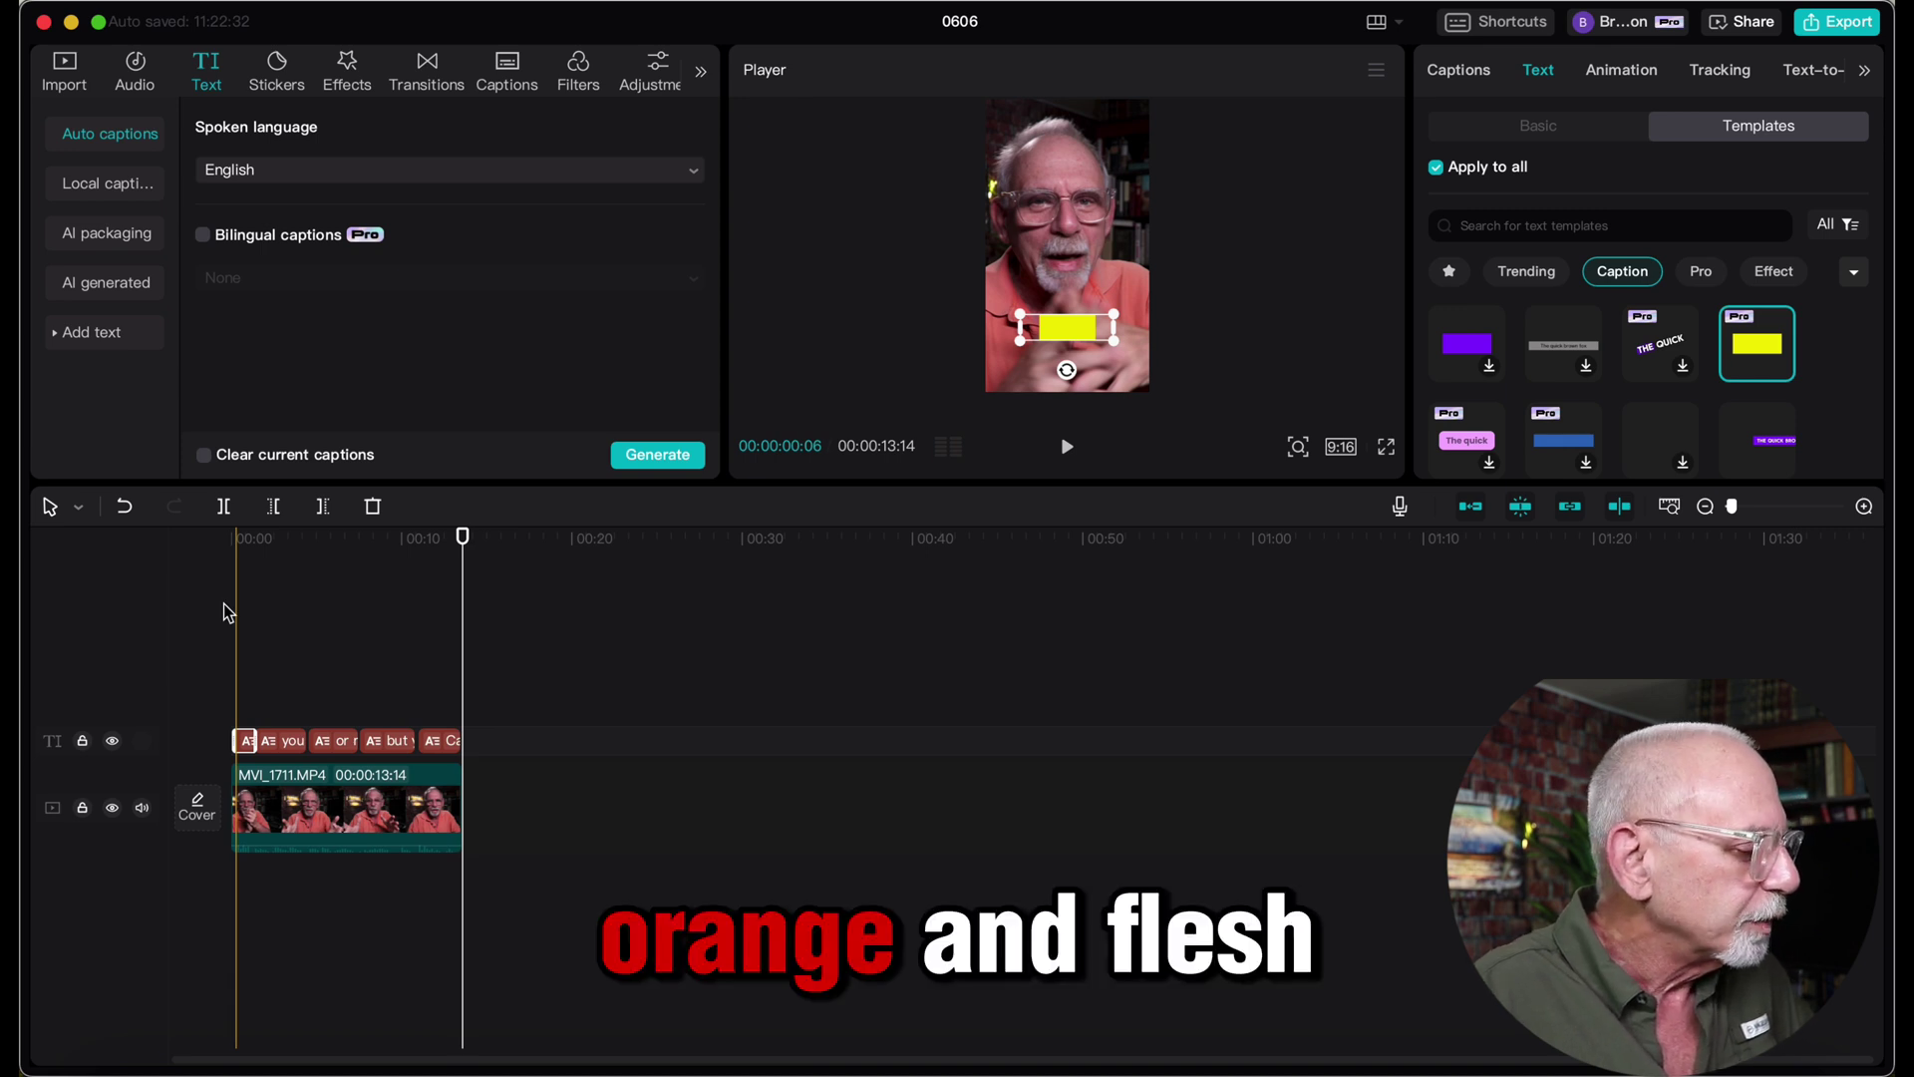
{"action": "key", "text": "space"}
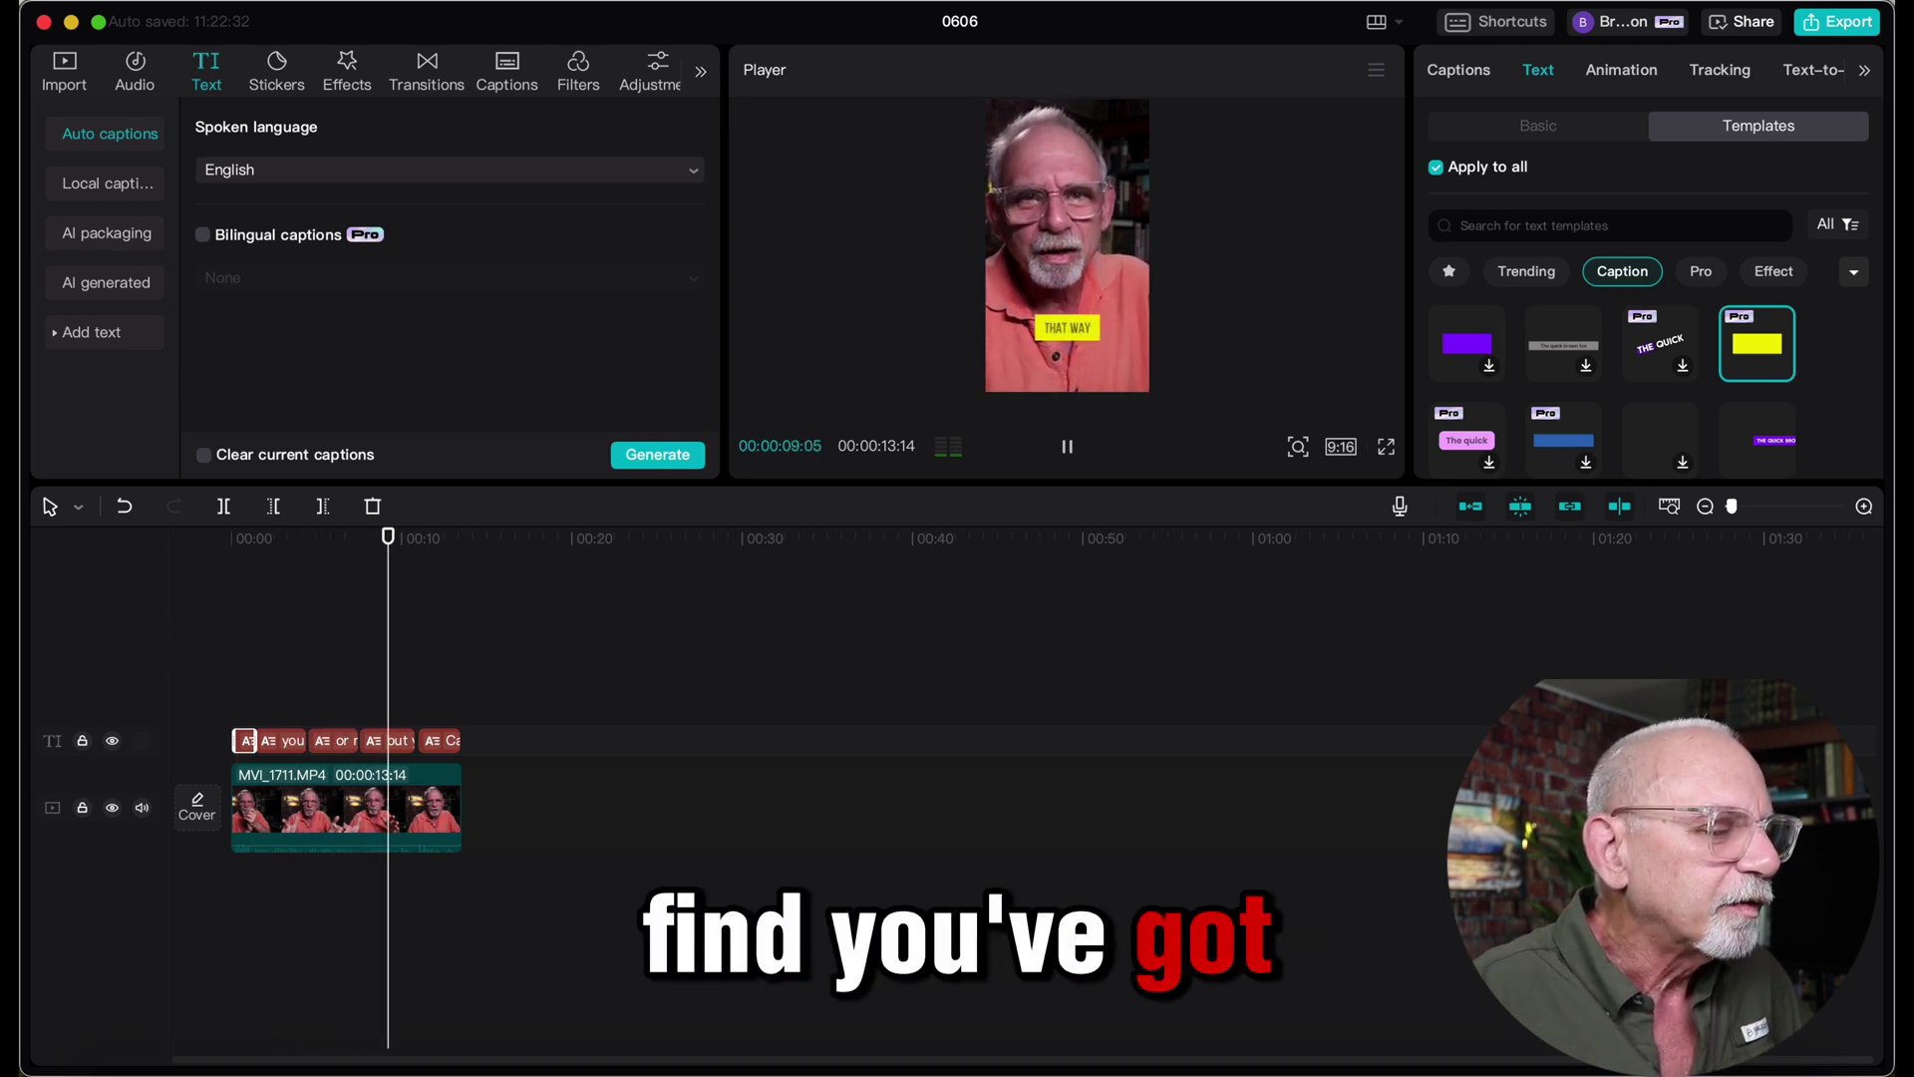
Apply the purple-bar Caption text template with white uppercase text to all captions, and preview the clip from the start.
{"action": "left_click", "coordinate": [1752, 443]}
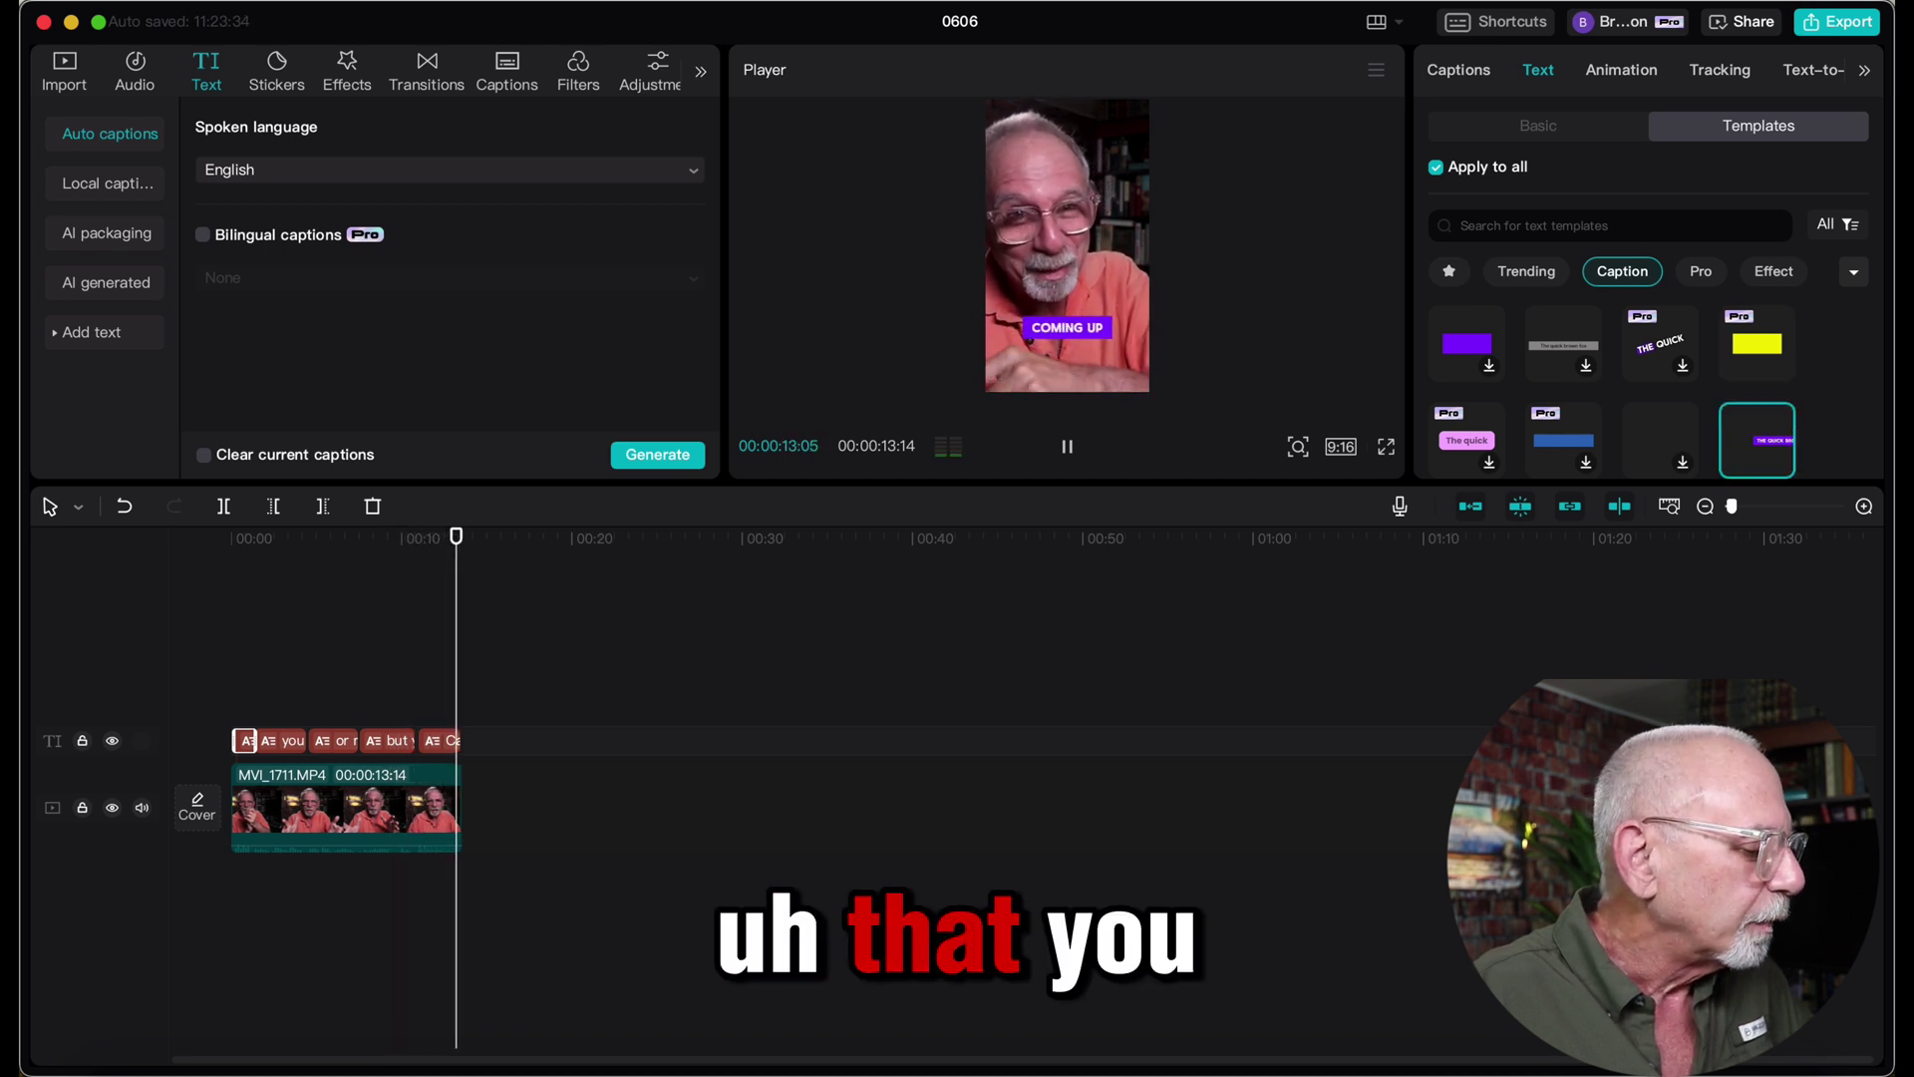
{"action": "left_click", "coordinate": [230, 638]}
{"action": "key", "text": "space"}
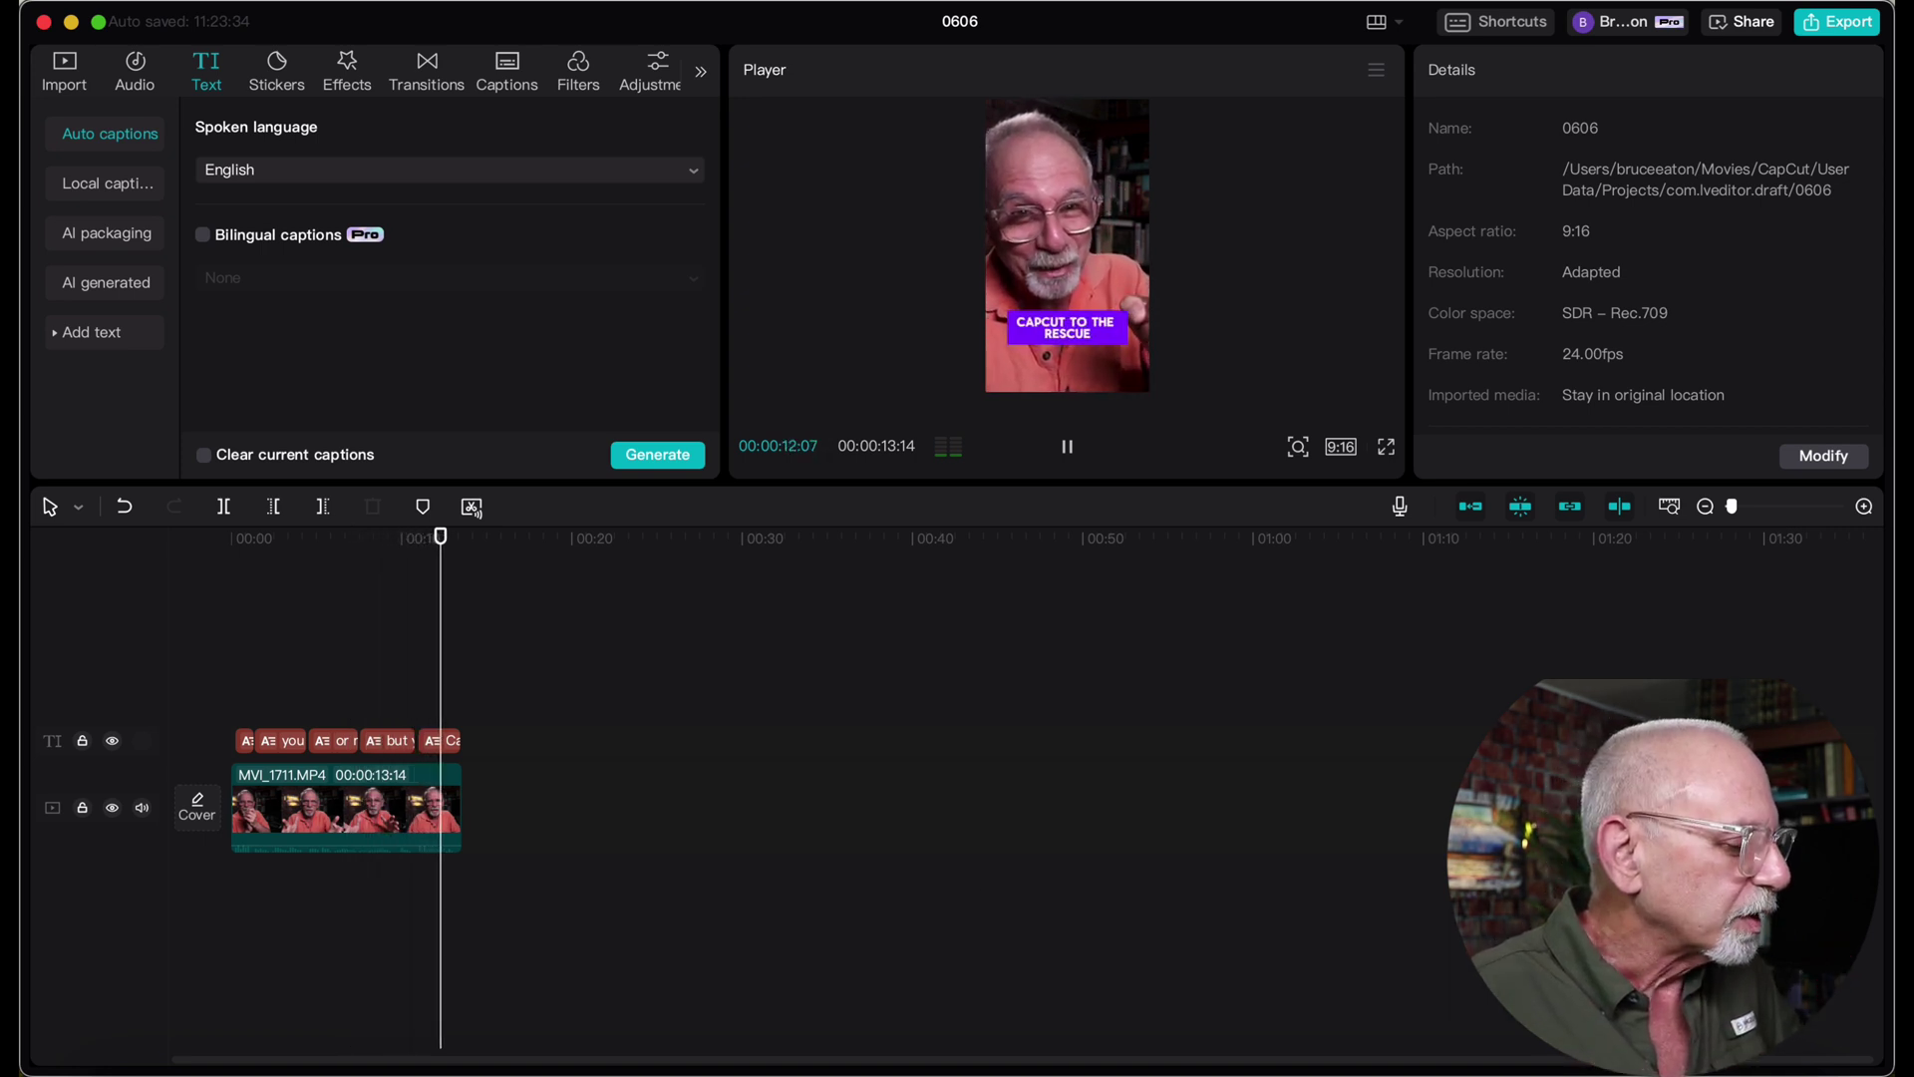
{"action": "left_click", "coordinate": [251, 643]}
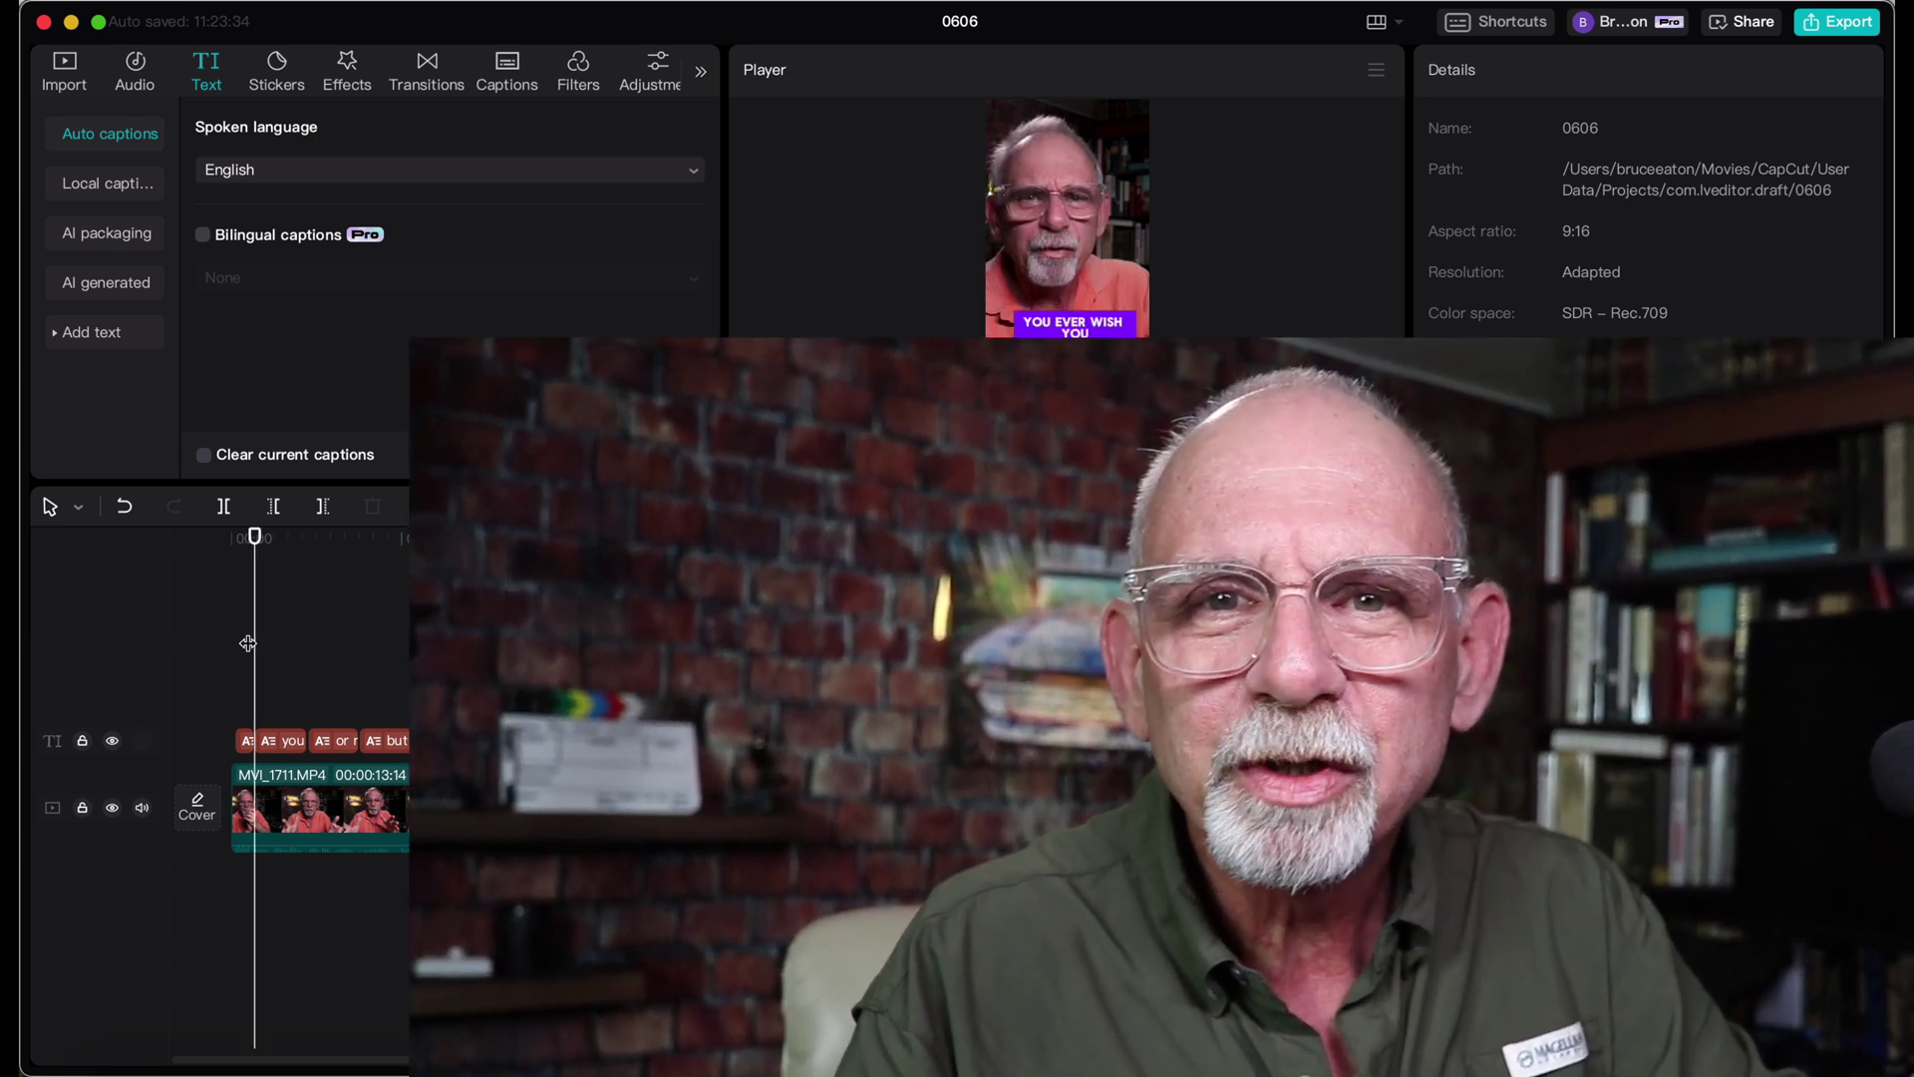